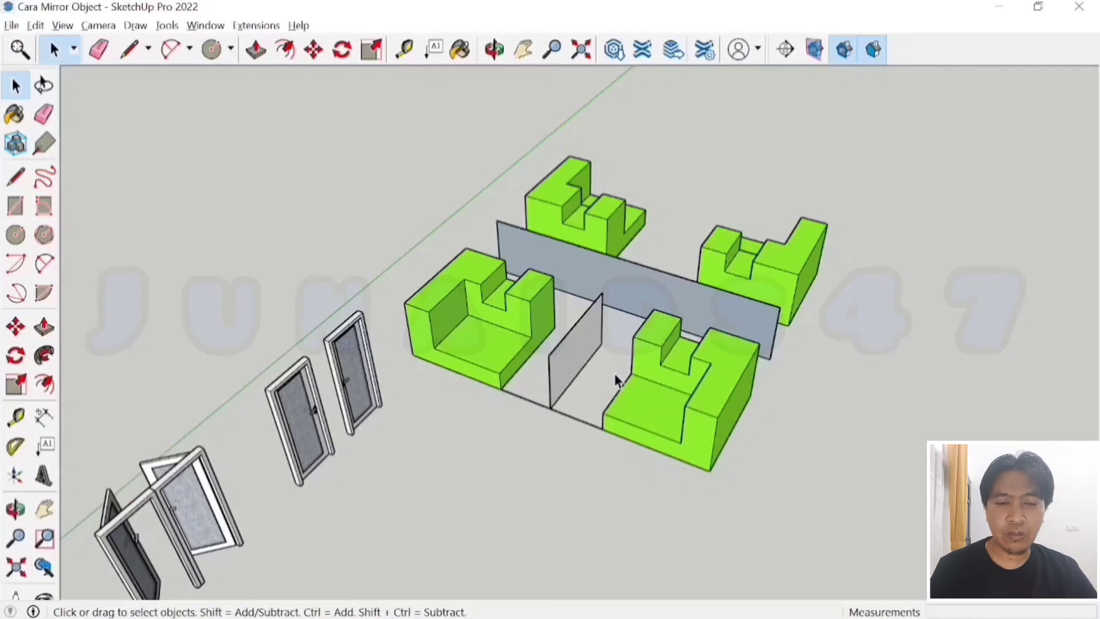
- Delete the three mirrored green blocks, keeping only the original block beside the two upright planes
{"action": "scroll", "coordinate": [627, 319], "scroll_direction": "up", "scroll_amount": 3}
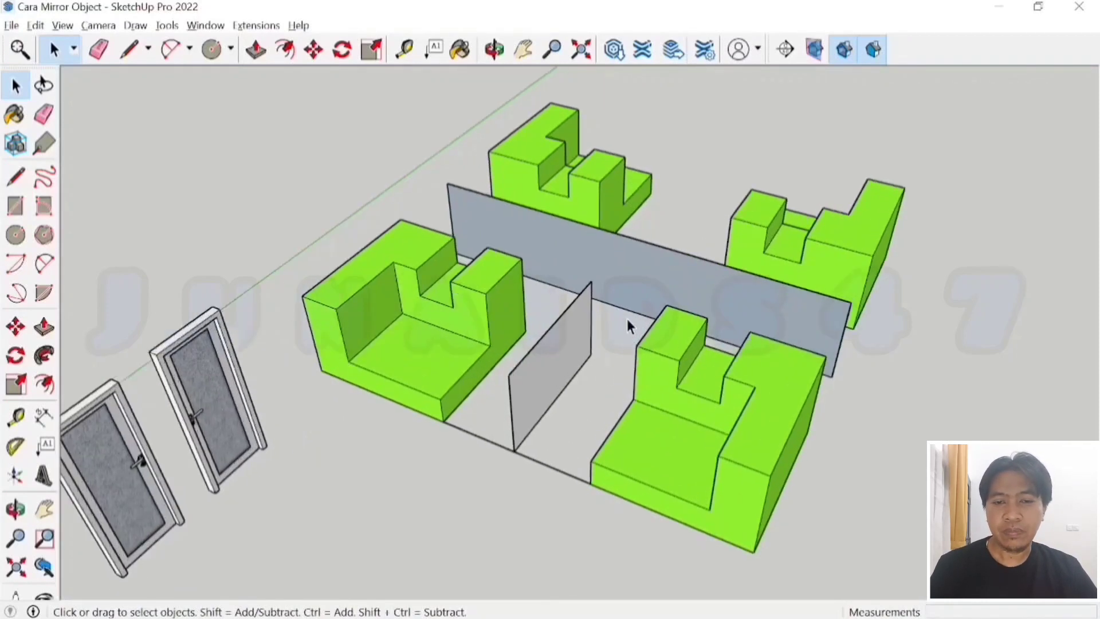
{"action": "scroll", "coordinate": [626, 318], "scroll_direction": "up", "scroll_amount": 2}
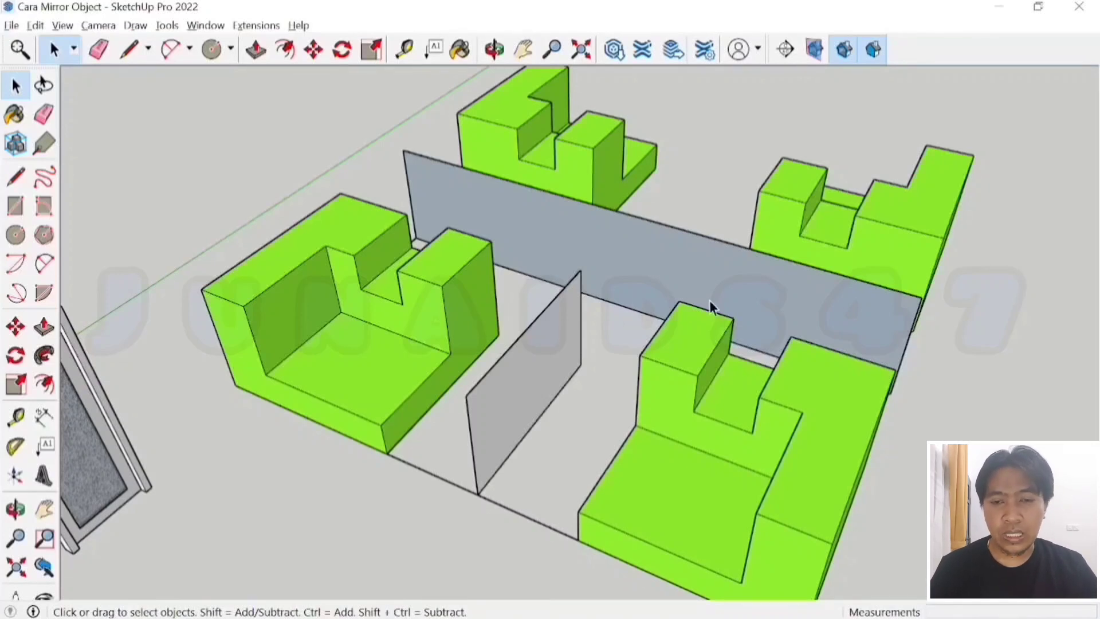
{"action": "left_click", "coordinate": [755, 449]}
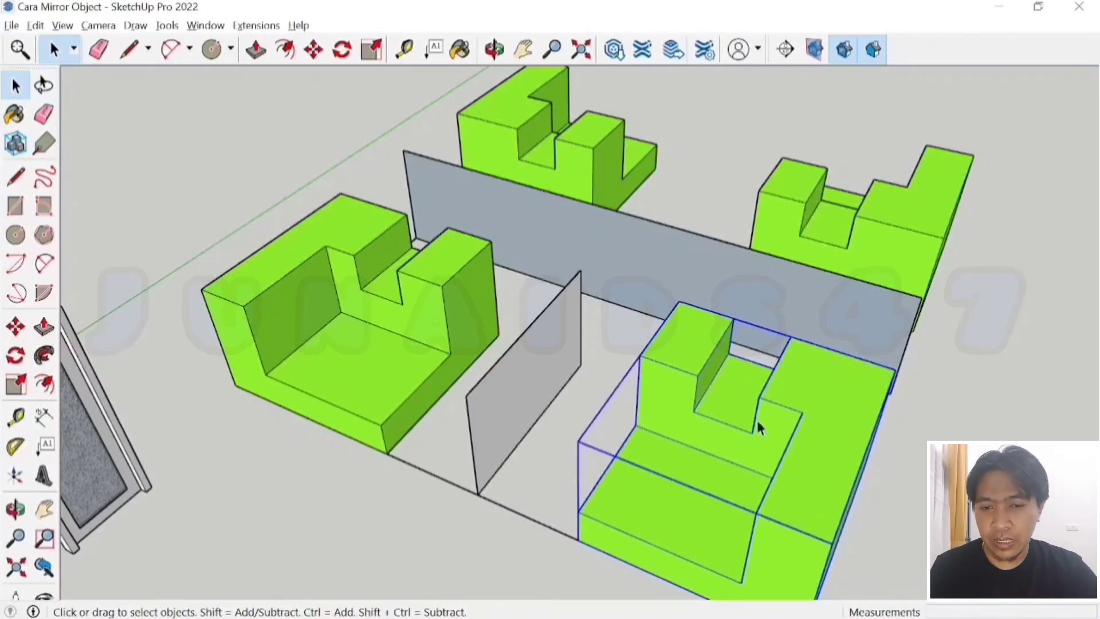
{"action": "scroll", "coordinate": [727, 410], "scroll_direction": "down", "scroll_amount": 2}
{"action": "key", "text": "o"}
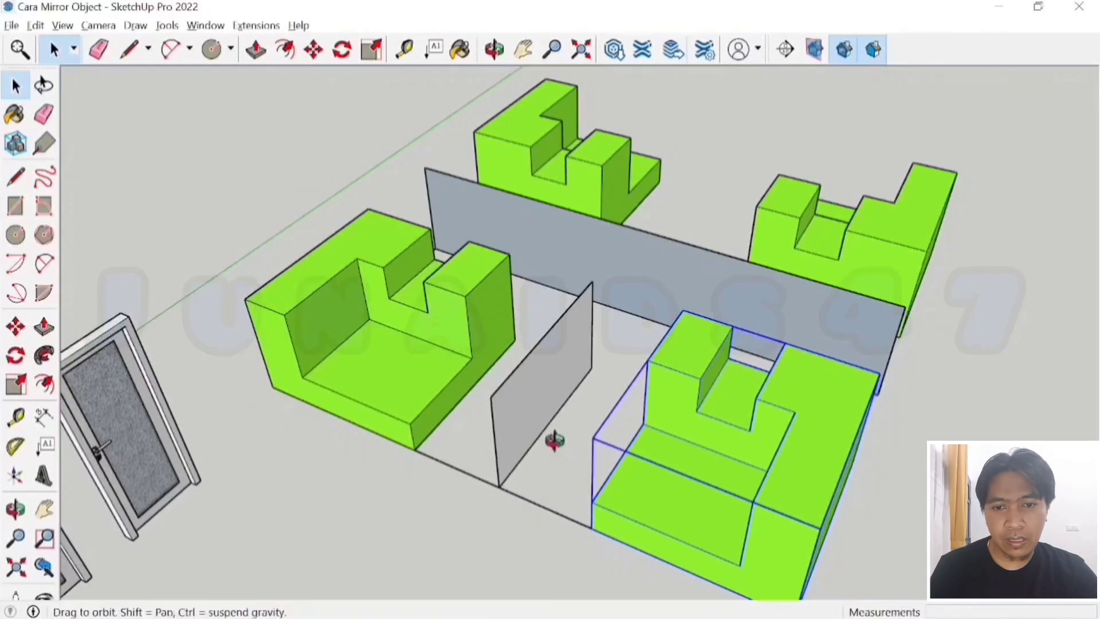
{"action": "left_click_drag", "start_coordinate": [554, 442], "coordinate": [594, 388]}
{"action": "key", "text": "space"}
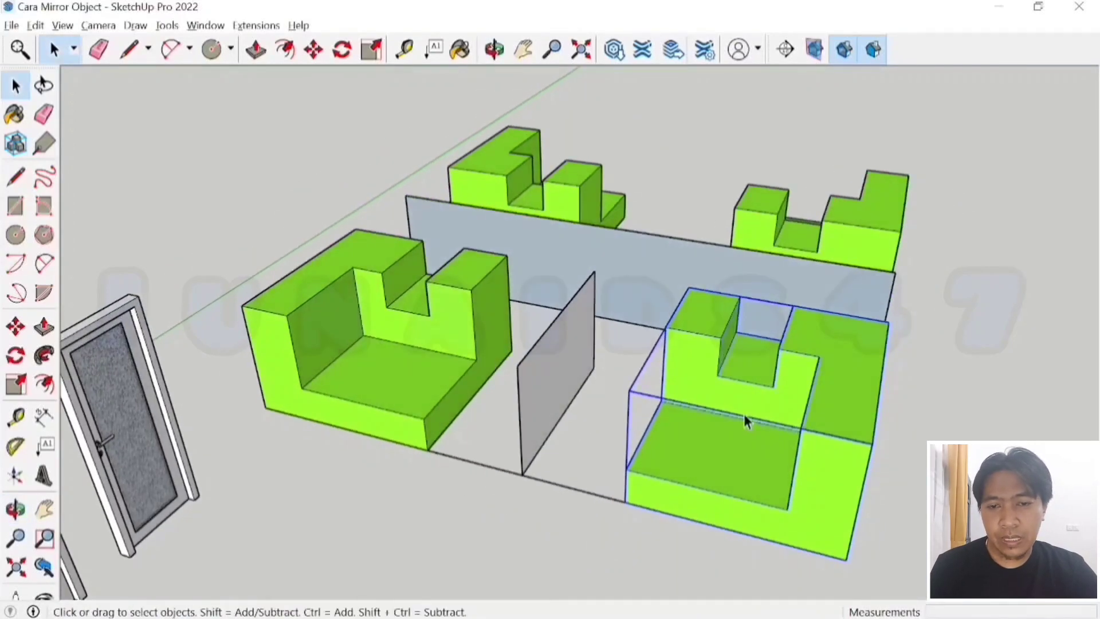
{"action": "middle_click_drag", "start_coordinate": [744, 418], "coordinate": [751, 442]}
{"action": "key", "text": "Delete"}
{"action": "left_click", "coordinate": [869, 232]}
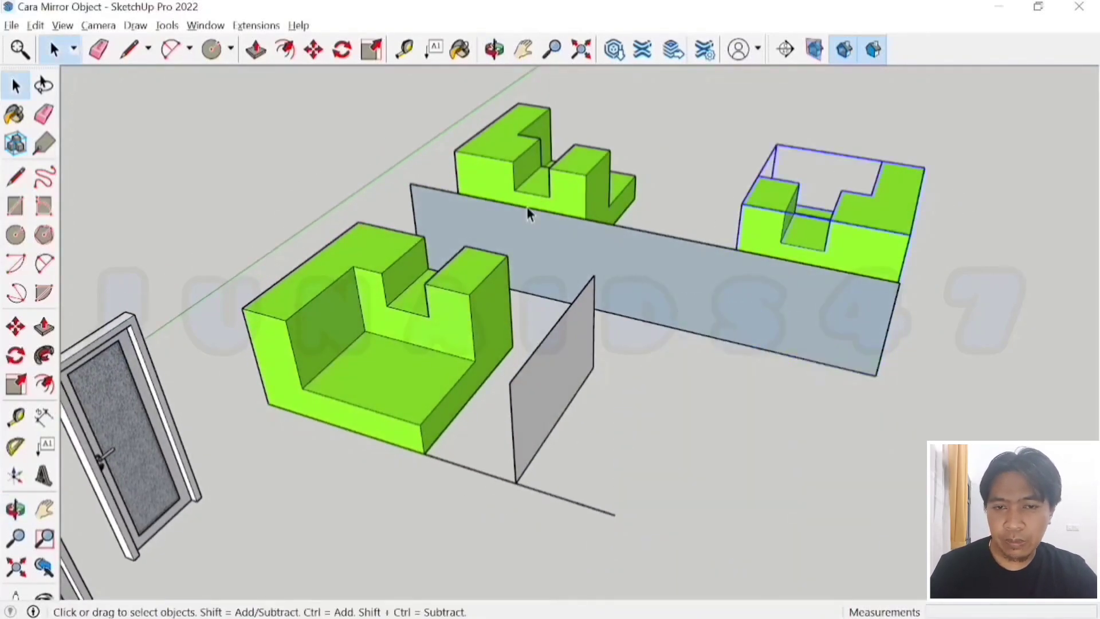
{"action": "key", "text": "Delete"}
{"action": "left_click", "coordinate": [577, 169]}
{"action": "key", "text": "Delete"}
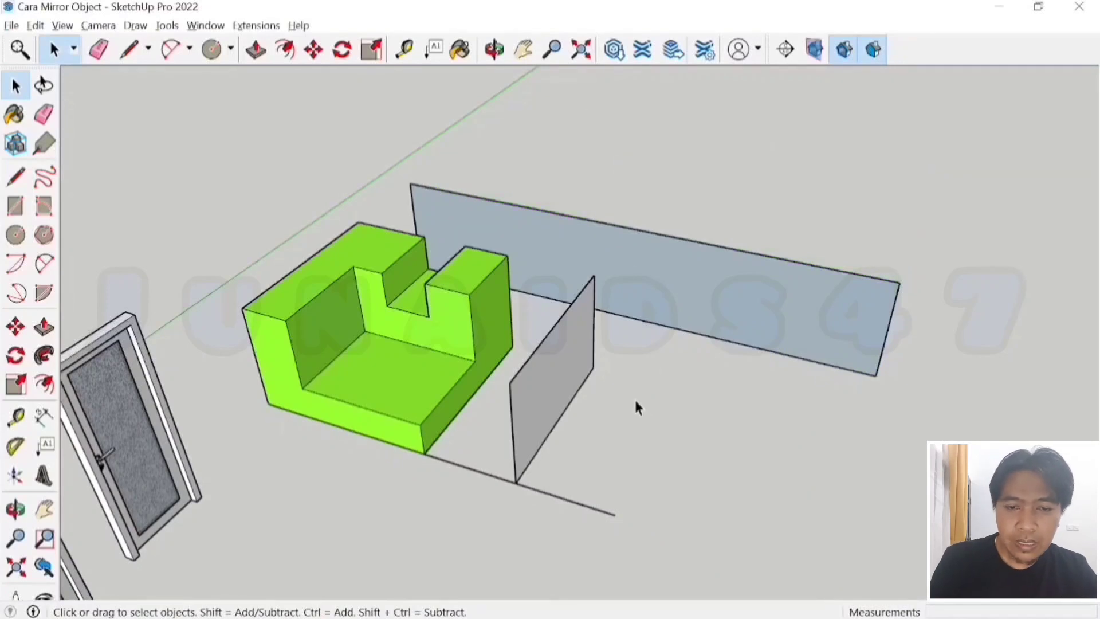
{"action": "scroll", "coordinate": [569, 435], "scroll_direction": "up", "scroll_amount": 4}
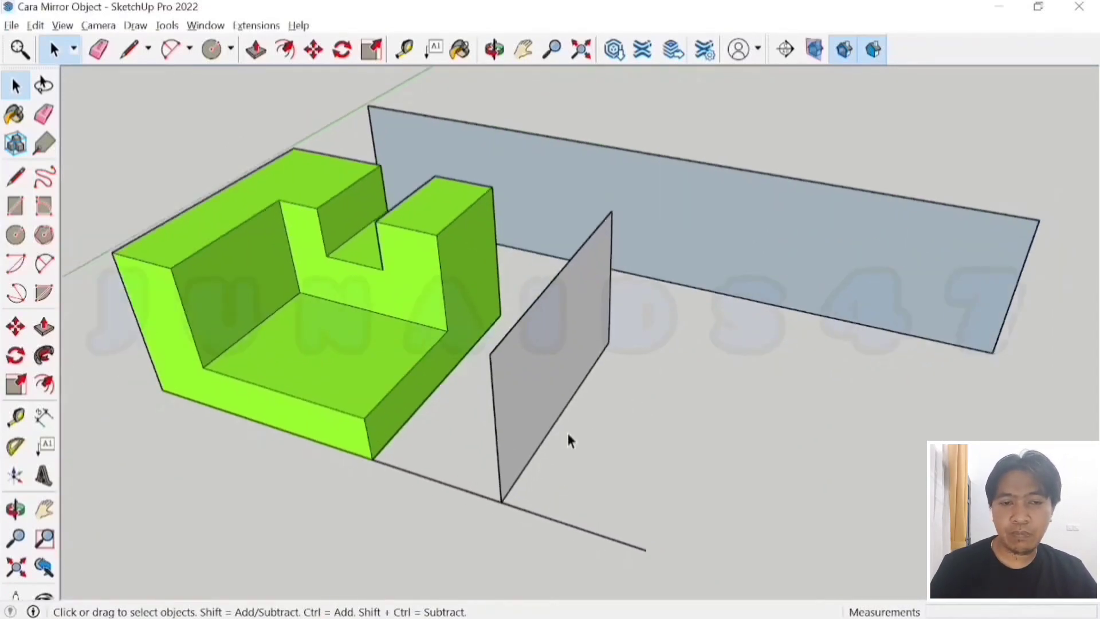
{"action": "scroll", "coordinate": [568, 436], "scroll_direction": "down", "scroll_amount": 2}
{"action": "scroll", "coordinate": [382, 365], "scroll_direction": "down", "scroll_amount": 1}
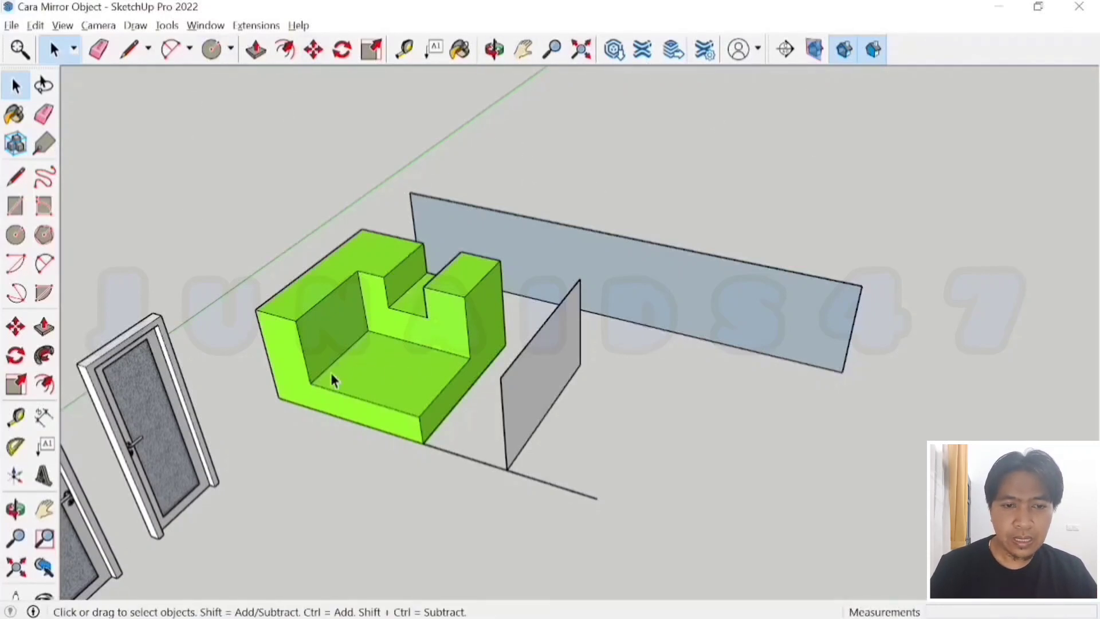
{"action": "scroll", "coordinate": [340, 316], "scroll_direction": "up", "scroll_amount": 2}
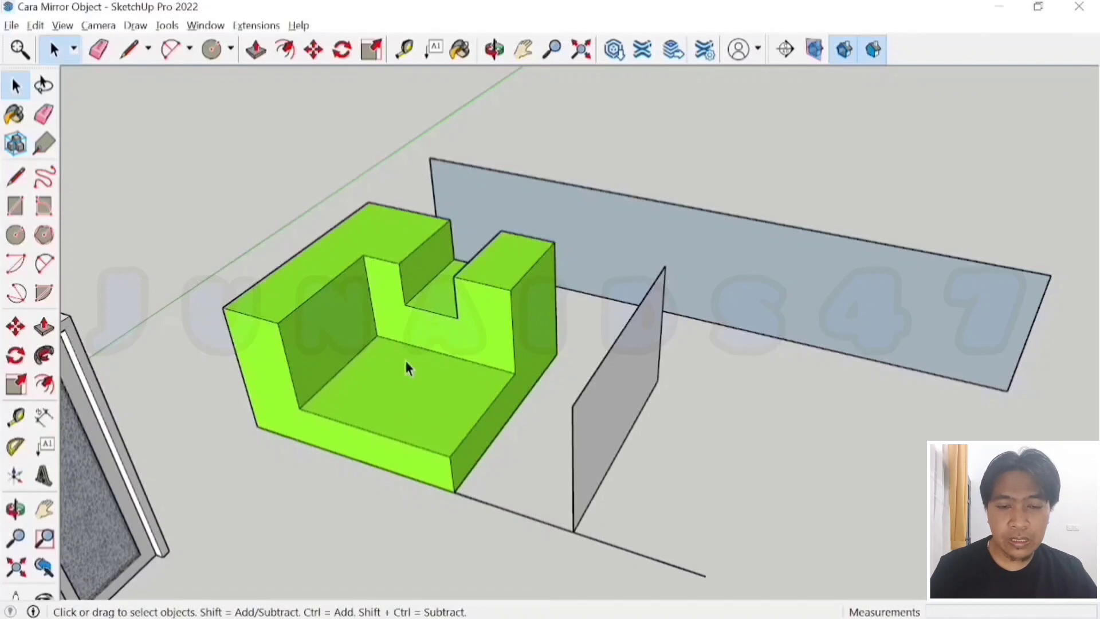
{"action": "scroll", "coordinate": [412, 358], "scroll_direction": "down", "scroll_amount": 1}
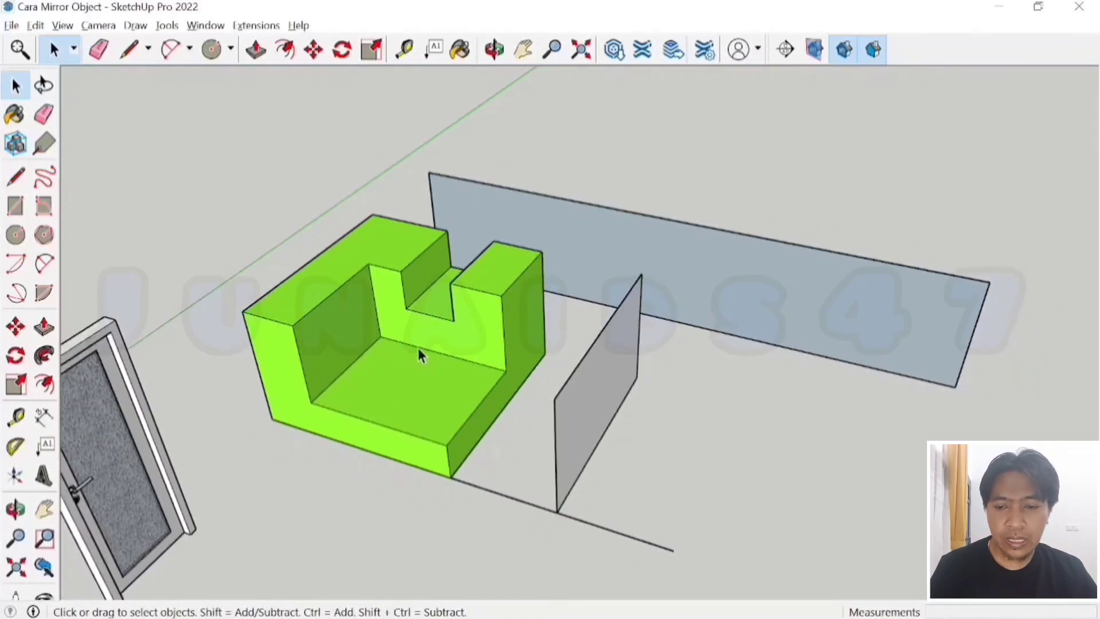
{"action": "scroll", "coordinate": [671, 528], "scroll_direction": "up", "scroll_amount": 1}
{"action": "middle_click_drag", "start_coordinate": [568, 497], "coordinate": [586, 487]}
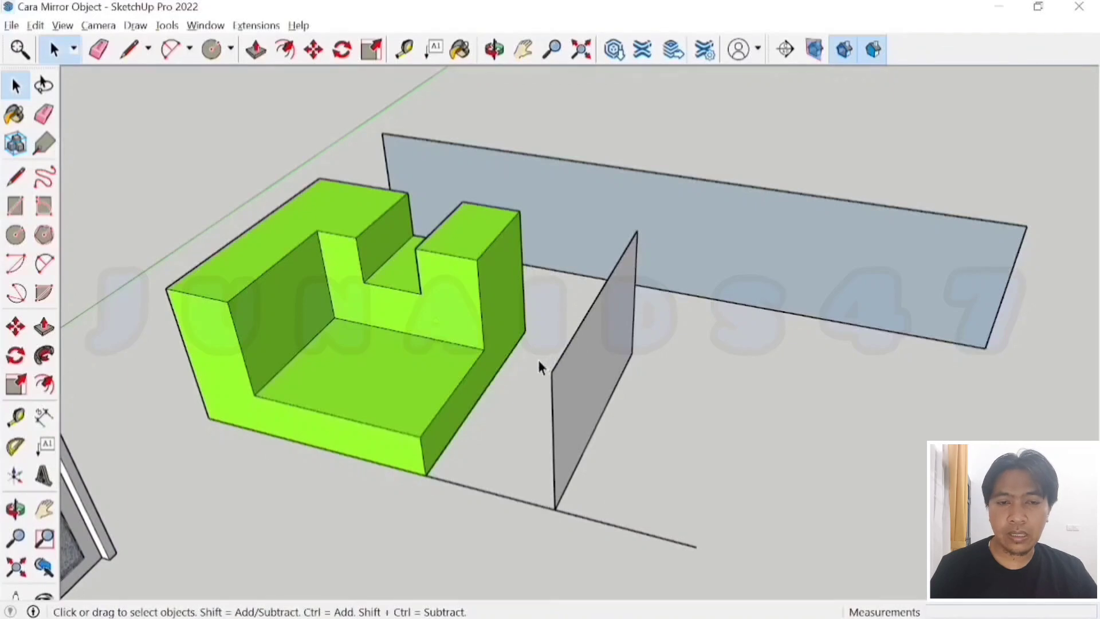
- Copy the green block about 4436 mm along the red axis to the far side of the small upright plane
{"action": "left_click", "coordinate": [366, 357]}
{"action": "scroll", "coordinate": [417, 366], "scroll_direction": "down", "scroll_amount": 2}
{"action": "scroll", "coordinate": [418, 356], "scroll_direction": "up", "scroll_amount": 1}
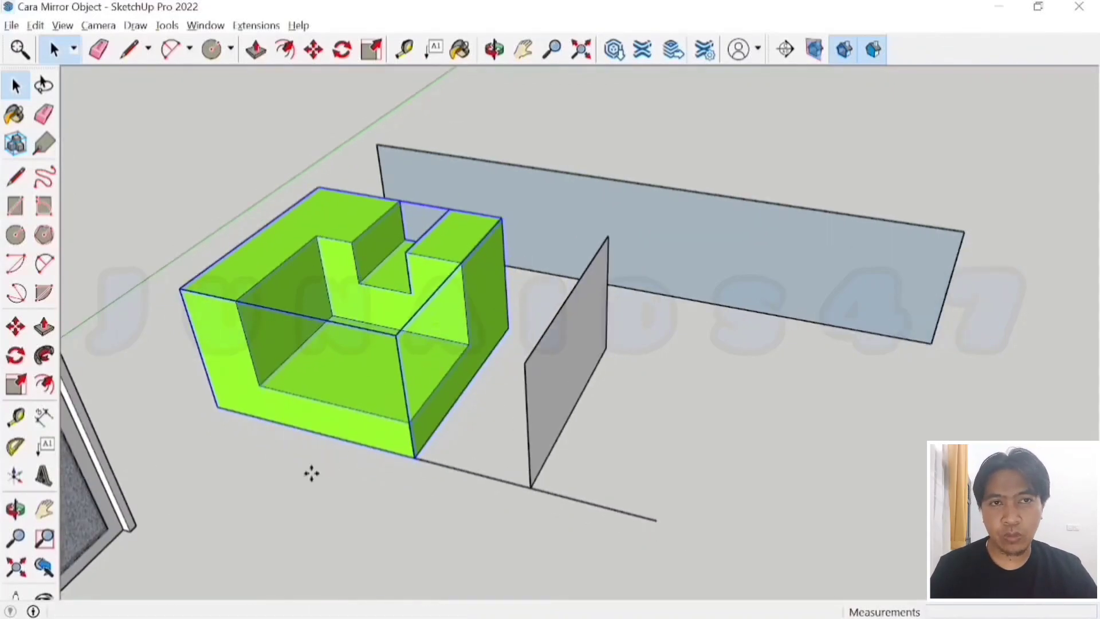
{"action": "key", "text": "m"}
{"action": "left_click", "coordinate": [289, 446]}
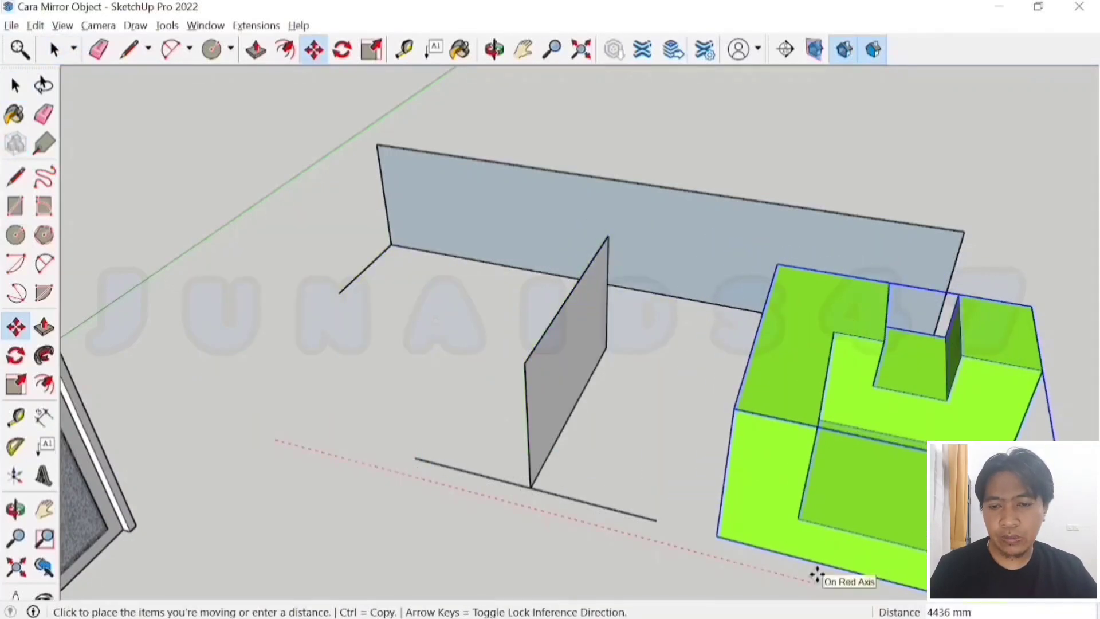
{"action": "key", "text": "ctrl"}
{"action": "left_click", "coordinate": [816, 573]}
{"action": "scroll", "coordinate": [251, 261], "scroll_direction": "down", "scroll_amount": 1}
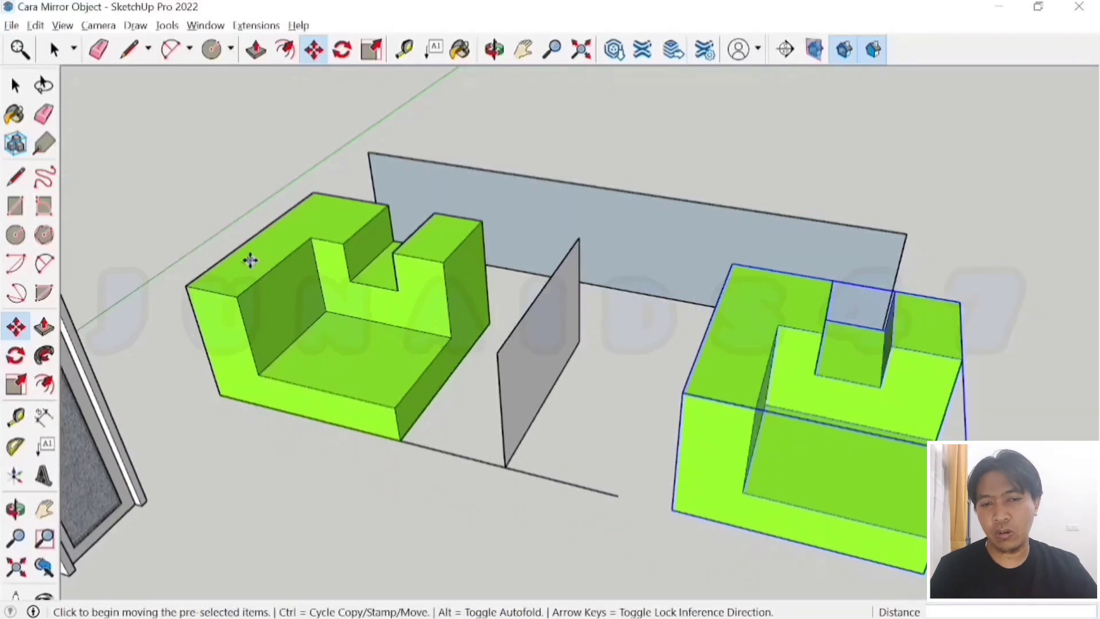
{"action": "scroll", "coordinate": [250, 261], "scroll_direction": "down", "scroll_amount": 1}
{"action": "key", "text": "Escape"}
- Mirror the copied block along the red axis by scaling its side face grip with a factor of -1
{"action": "scroll", "coordinate": [804, 430], "scroll_direction": "up", "scroll_amount": 4}
{"action": "middle_click_drag", "start_coordinate": [793, 449], "coordinate": [455, 319]}
{"action": "scroll", "coordinate": [454, 320], "scroll_direction": "down", "scroll_amount": 2}
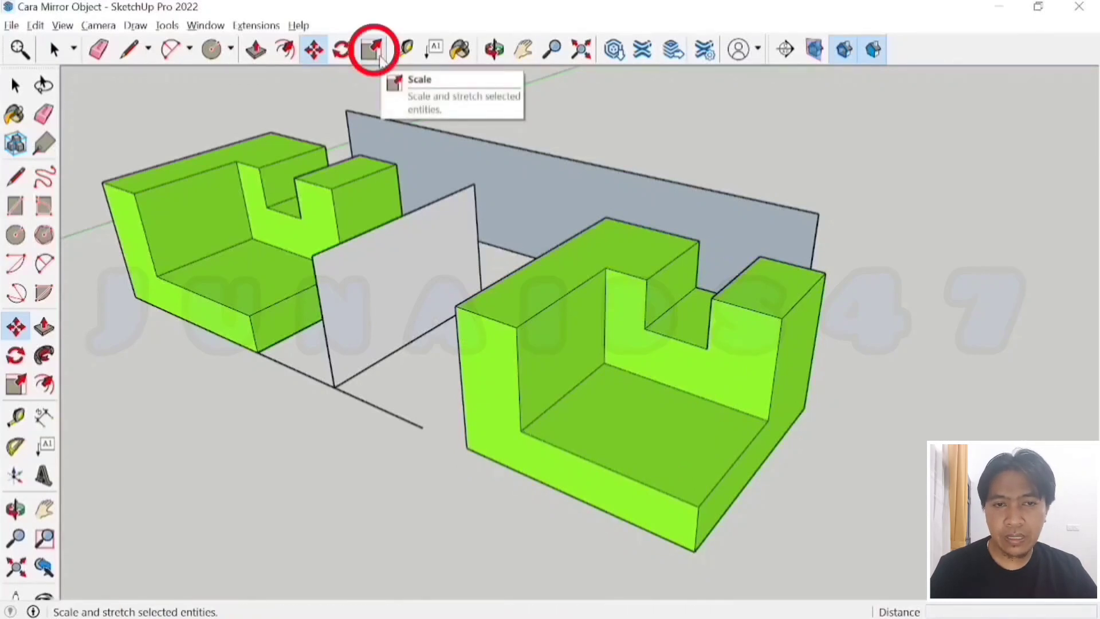
{"action": "left_click", "coordinate": [376, 60]}
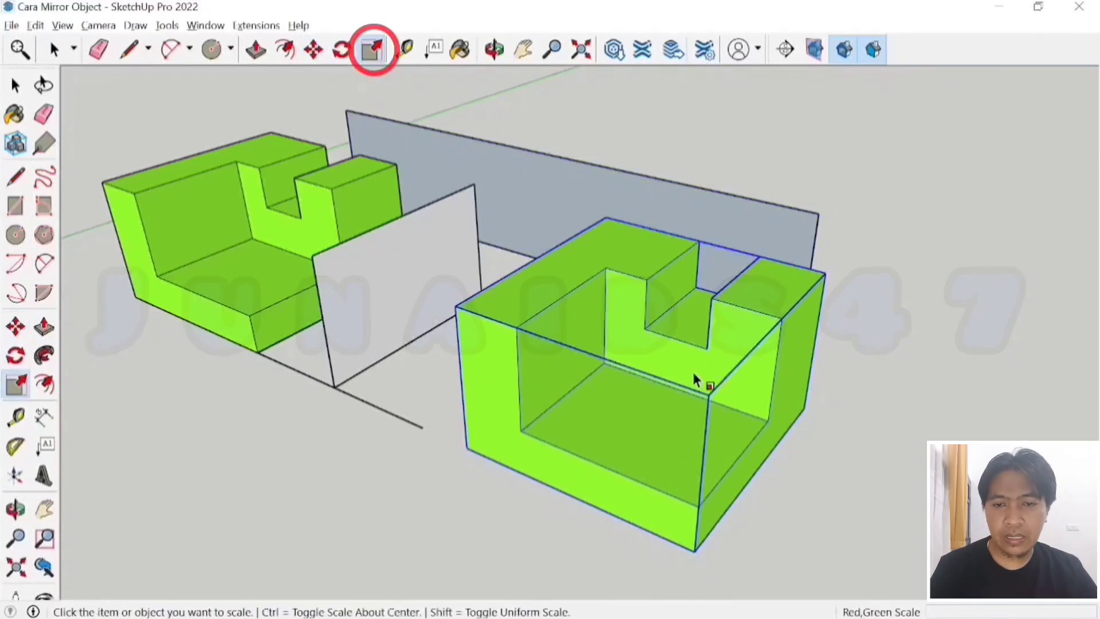
{"action": "left_click", "coordinate": [660, 375]}
{"action": "middle_click_drag", "start_coordinate": [621, 373], "coordinate": [729, 362]}
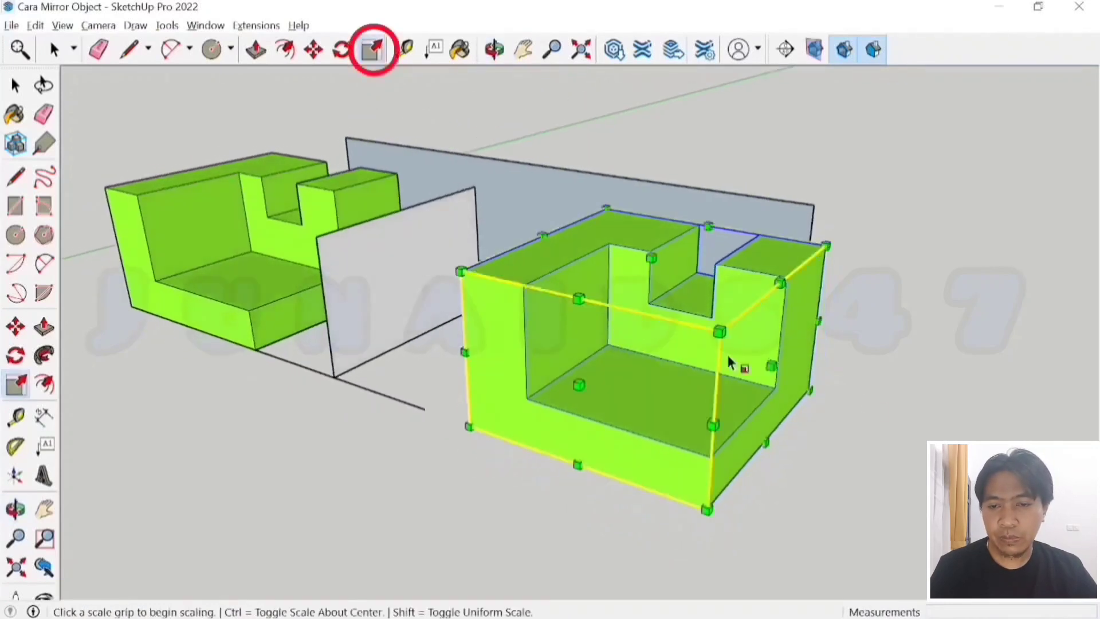
{"action": "left_click", "coordinate": [772, 366]}
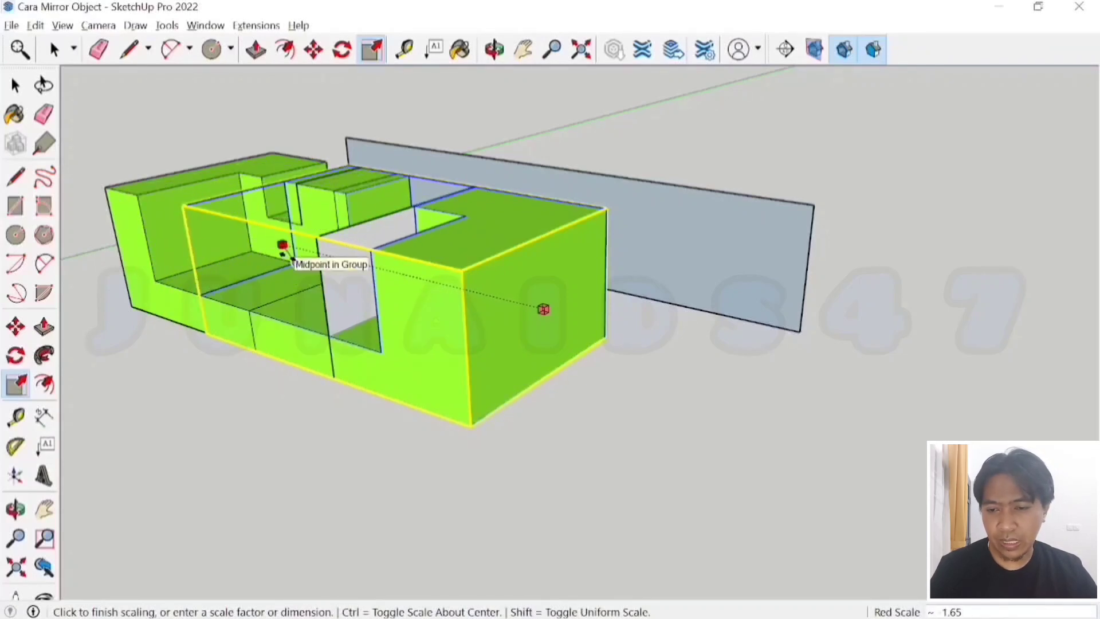
{"action": "type", "text": "-"}
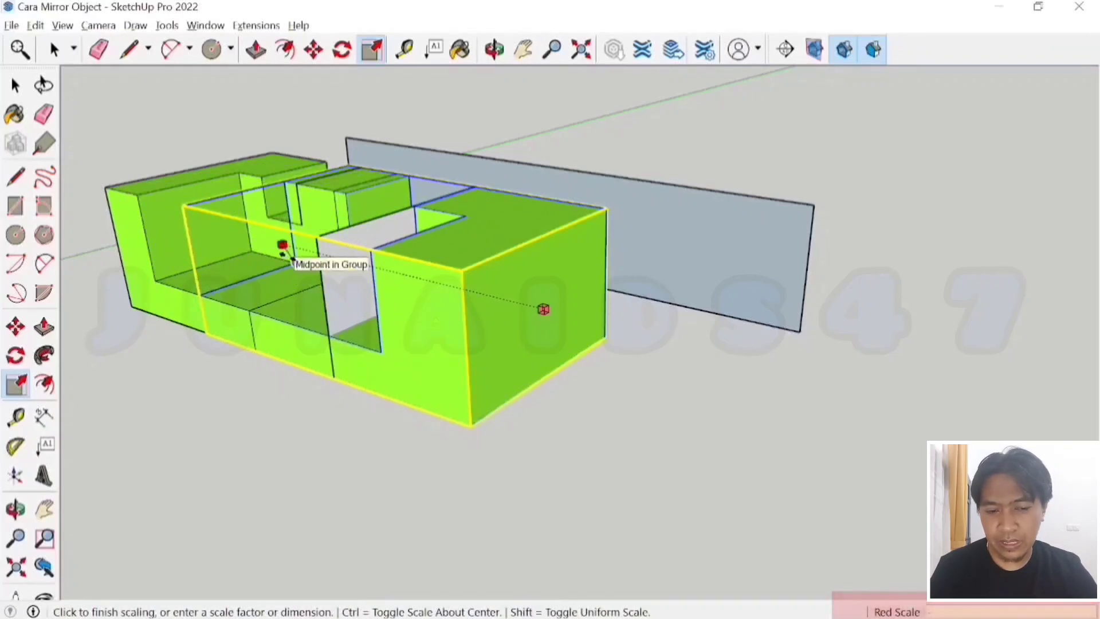
{"action": "type", "text": "1"}
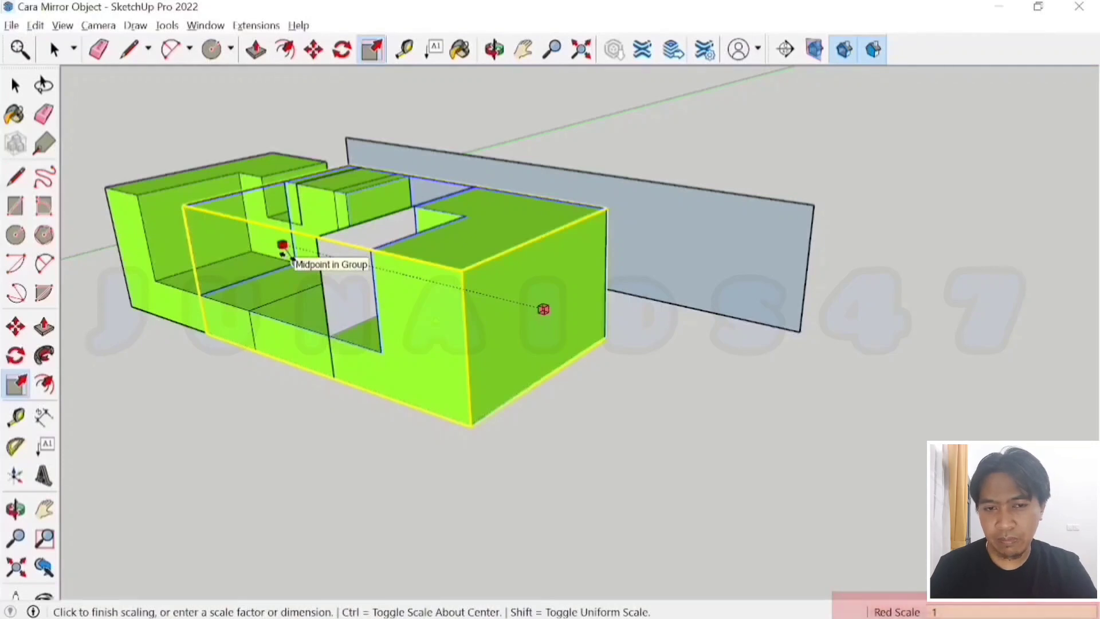
{"action": "key", "text": "Return"}
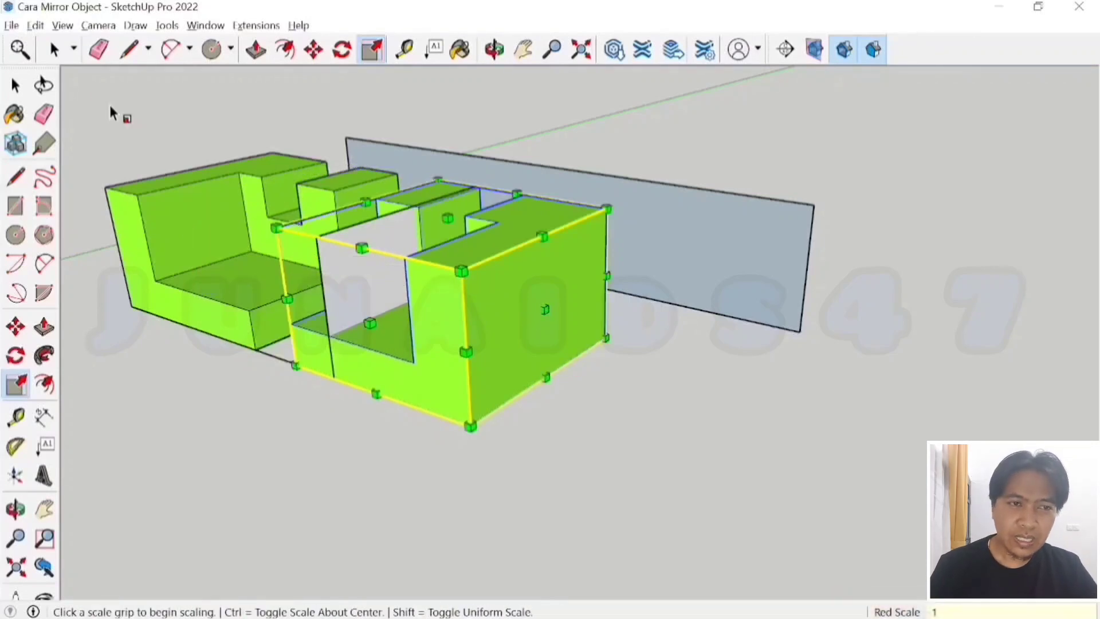
- Move the mirrored block about 1880 mm along the red axis, clear of the small upright plane
{"action": "left_click", "coordinate": [54, 50]}
{"action": "key", "text": "m"}
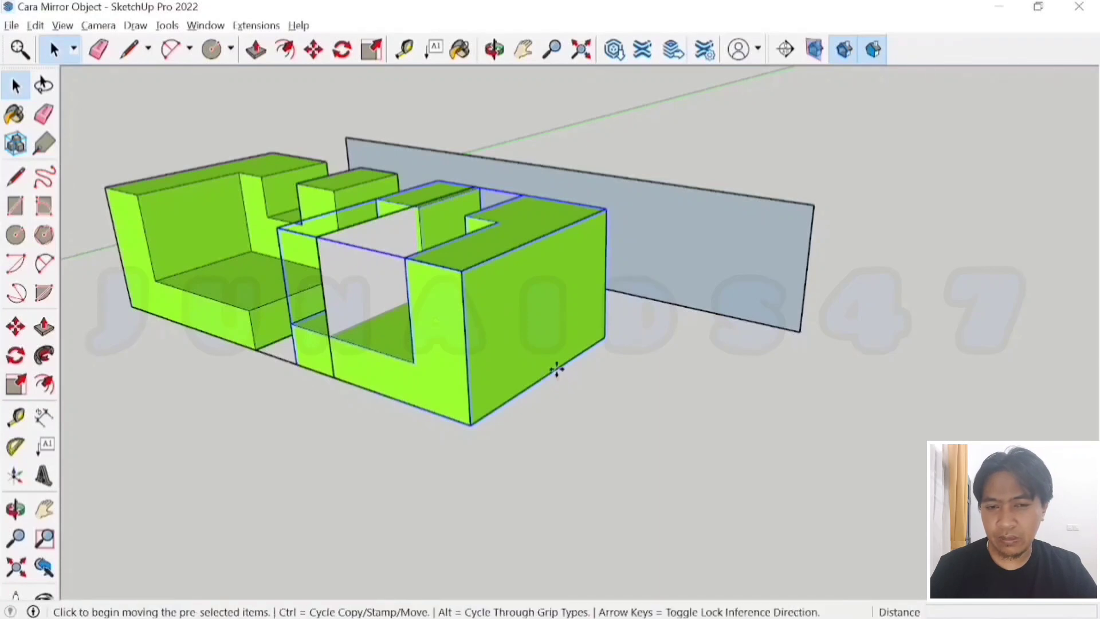
{"action": "left_click", "coordinate": [520, 456]}
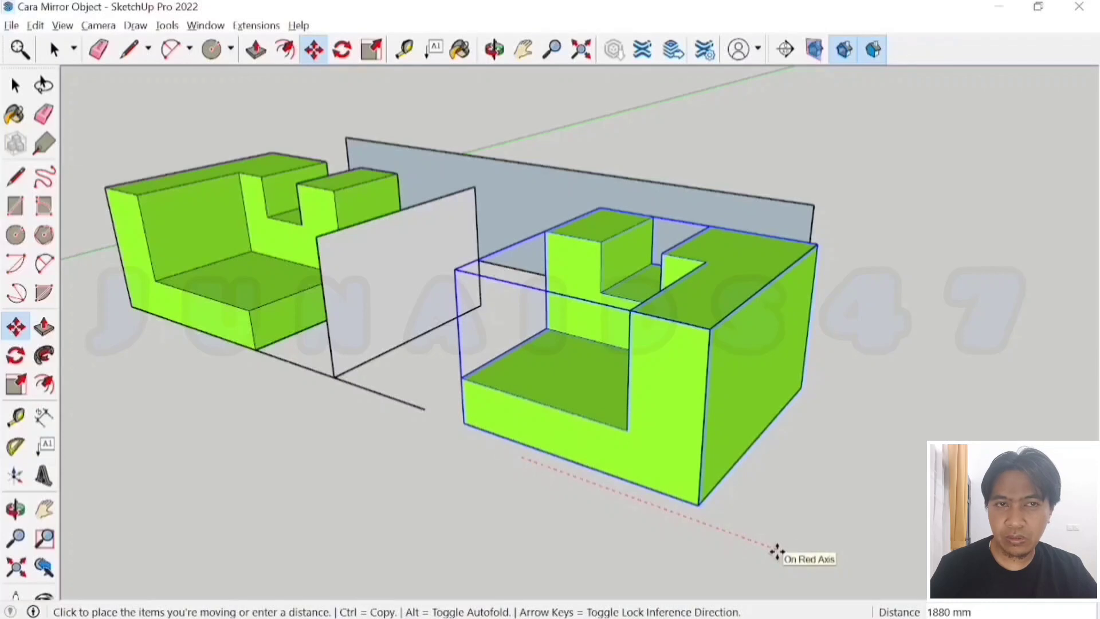
{"action": "left_click", "coordinate": [777, 551]}
- Dimension the rear top edge width of the narrow raised part on both the original and the mirrored block
{"action": "middle_click_drag", "start_coordinate": [623, 452], "coordinate": [668, 490]}
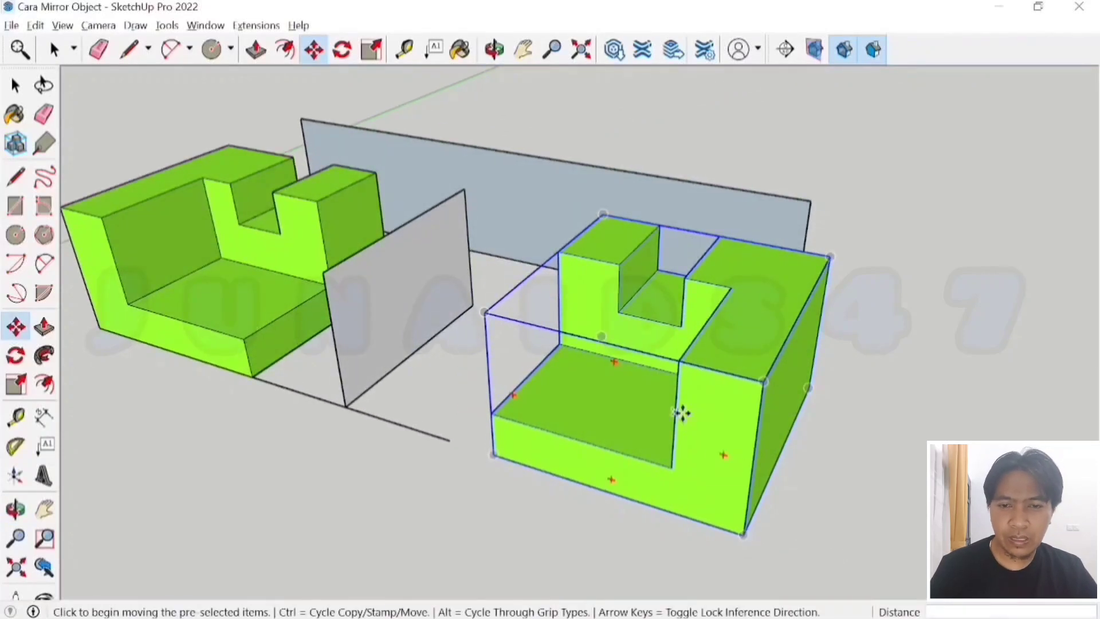
{"action": "middle_click_drag", "start_coordinate": [593, 385], "coordinate": [681, 418]}
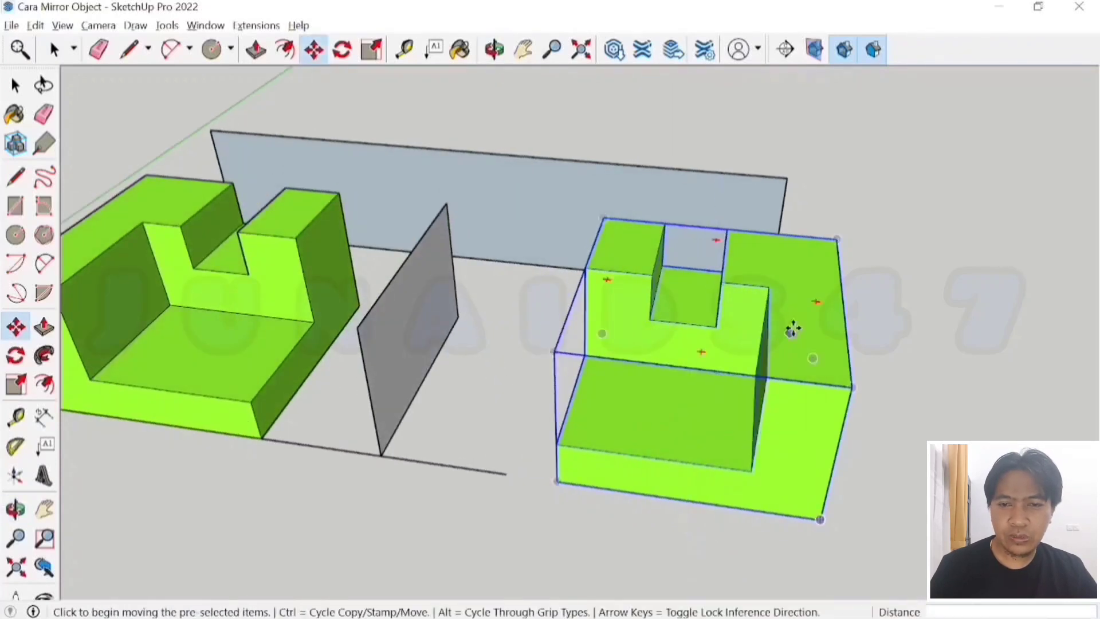
{"action": "scroll", "coordinate": [700, 376], "scroll_direction": "down", "scroll_amount": 3}
{"action": "scroll", "coordinate": [452, 224], "scroll_direction": "up", "scroll_amount": 4}
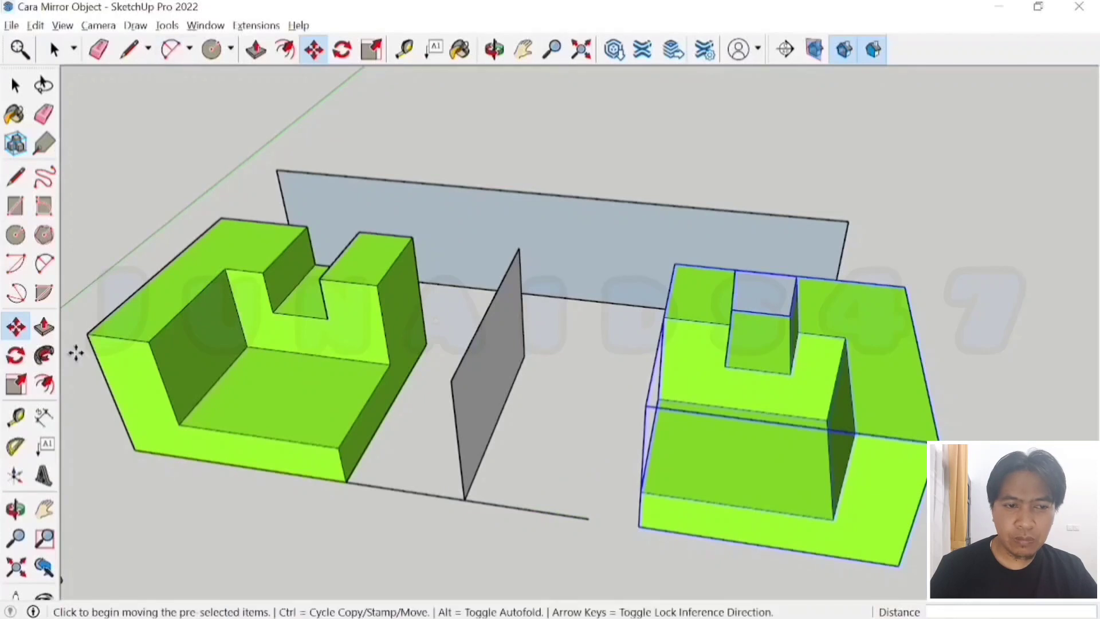
{"action": "left_click", "coordinate": [44, 417]}
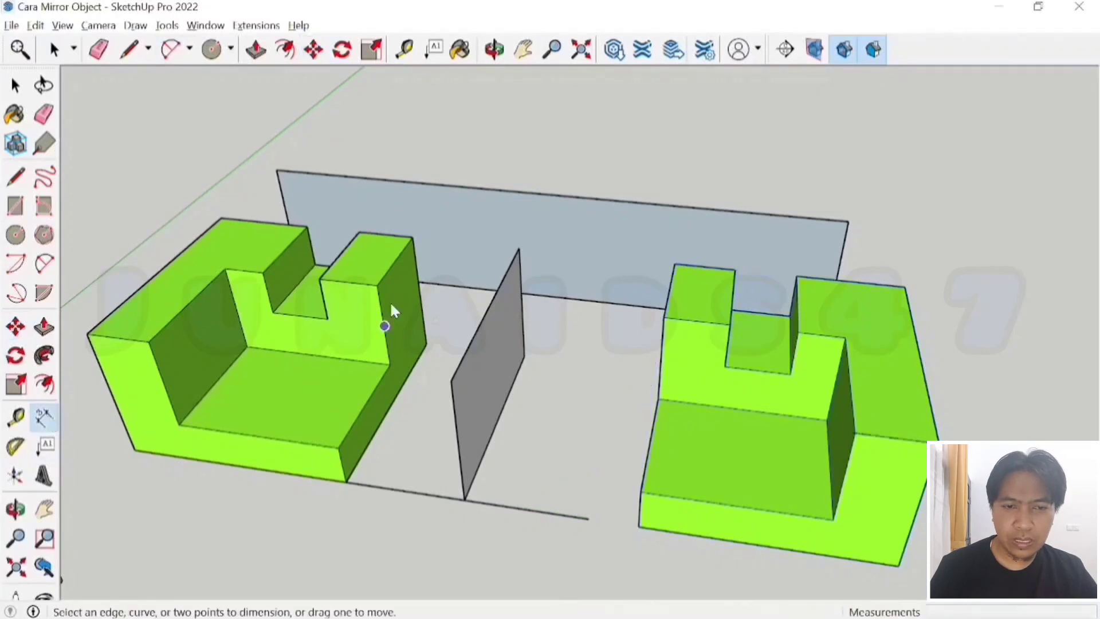
{"action": "left_click", "coordinate": [359, 233]}
{"action": "left_click", "coordinate": [413, 237]}
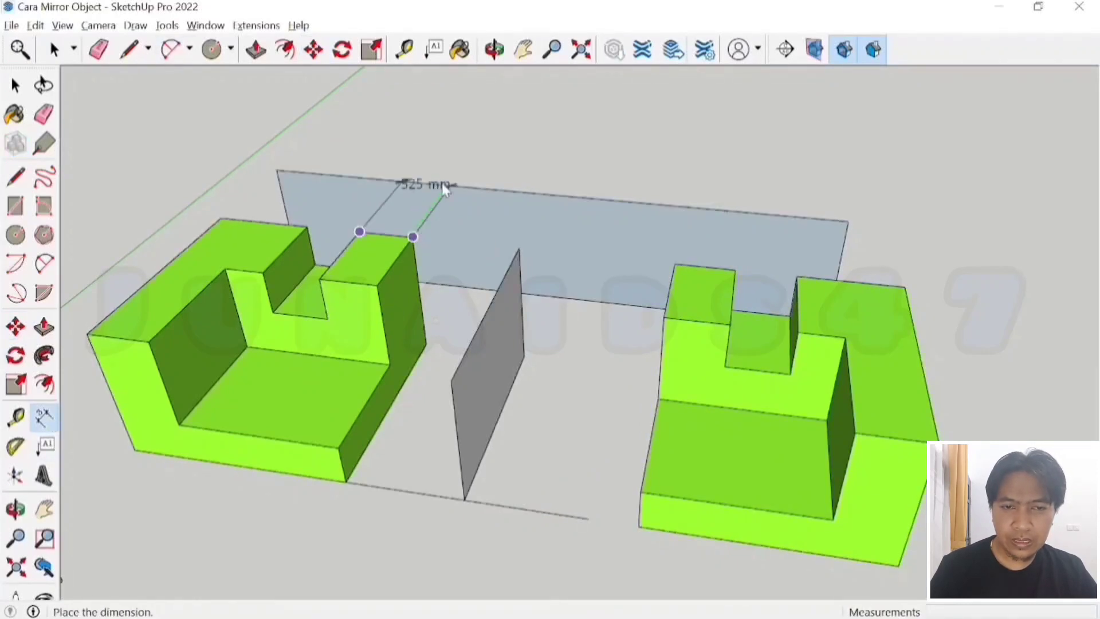
{"action": "left_click", "coordinate": [464, 172]}
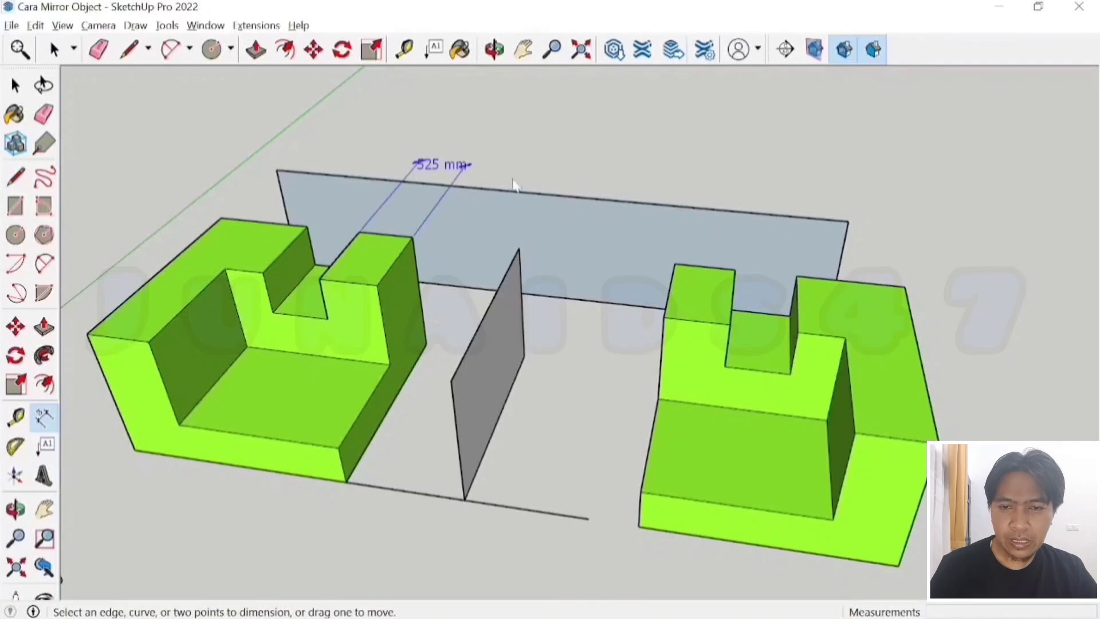
{"action": "left_click", "coordinate": [674, 264]}
{"action": "left_click", "coordinate": [735, 270]}
{"action": "left_click", "coordinate": [743, 182]}
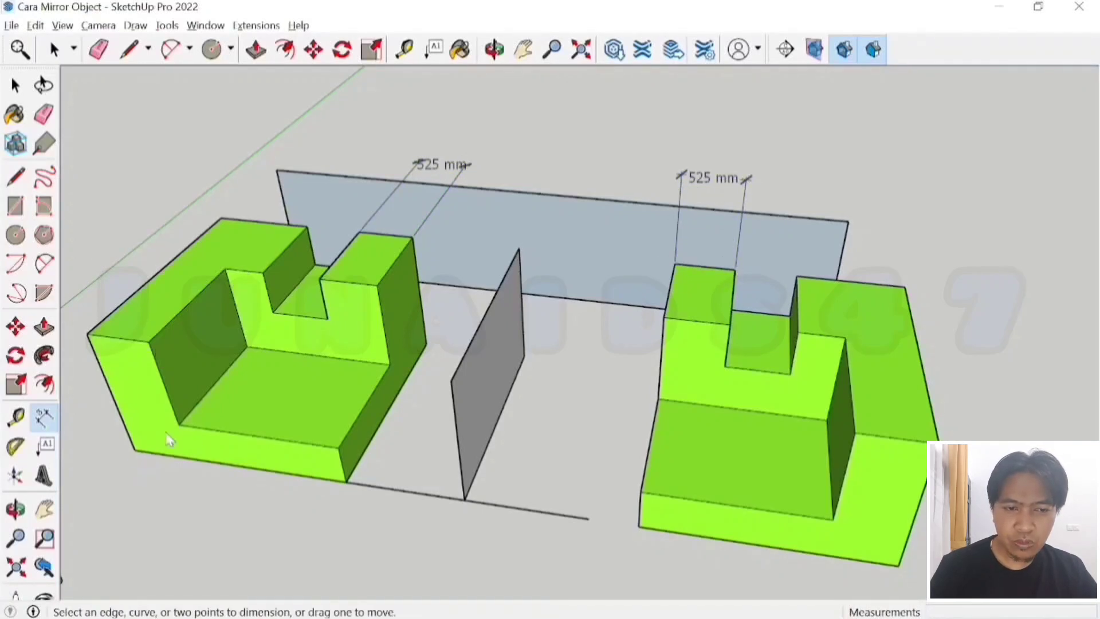
- Dimension the height of the outer front vertical edge on both the original and the mirrored block
{"action": "left_click", "coordinate": [135, 451]}
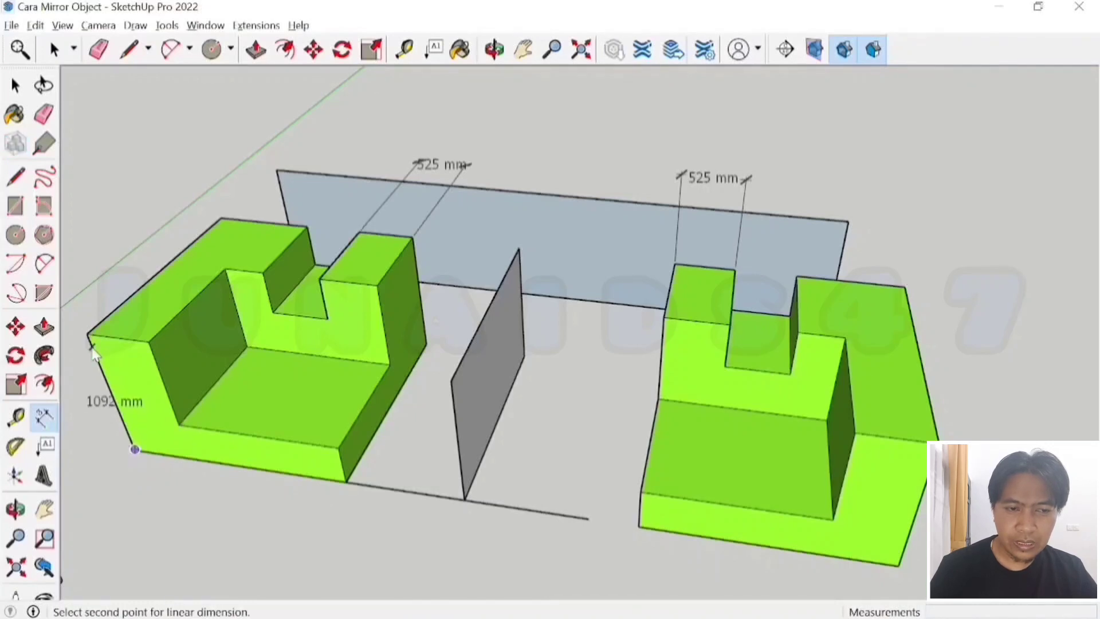
{"action": "left_click", "coordinate": [86, 333]}
{"action": "left_click", "coordinate": [71, 372]}
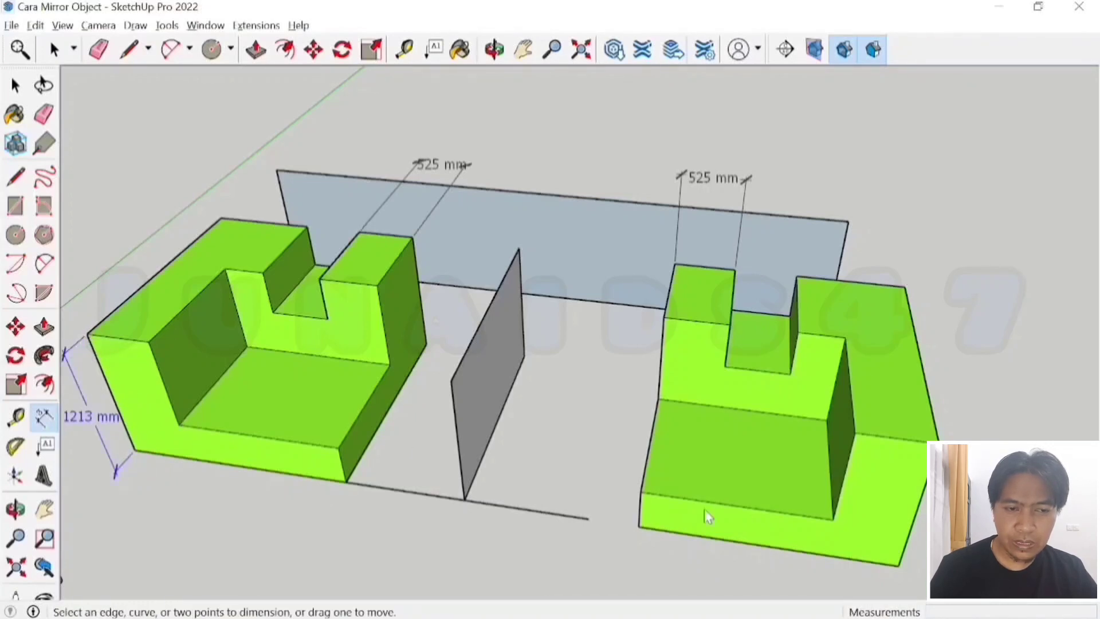
{"action": "left_click", "coordinate": [939, 441]}
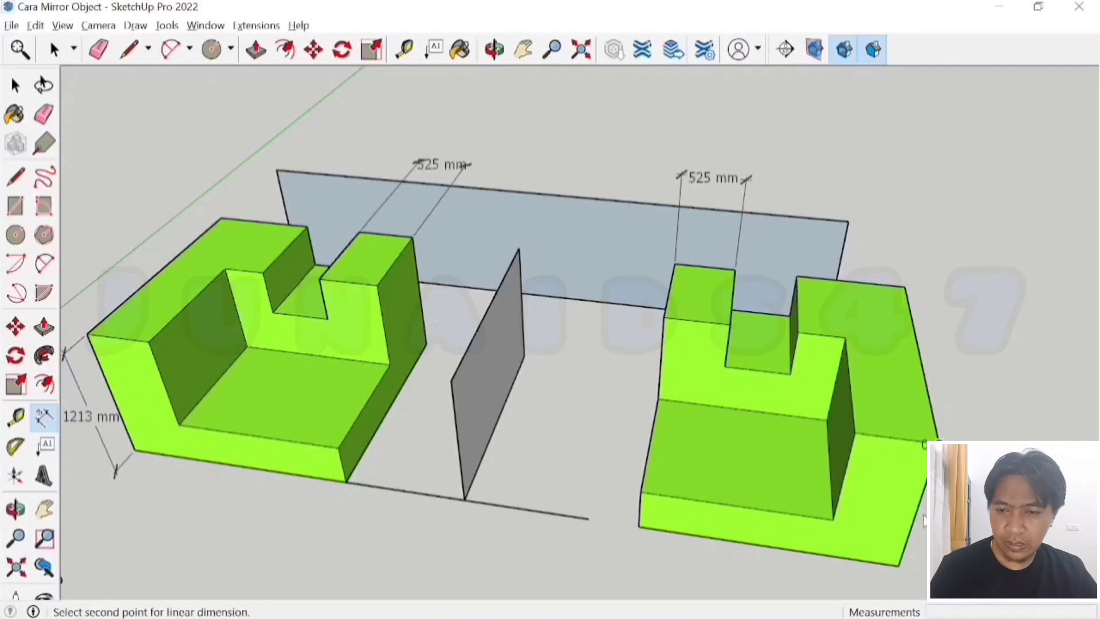
{"action": "left_click", "coordinate": [899, 566]}
{"action": "left_click", "coordinate": [978, 553]}
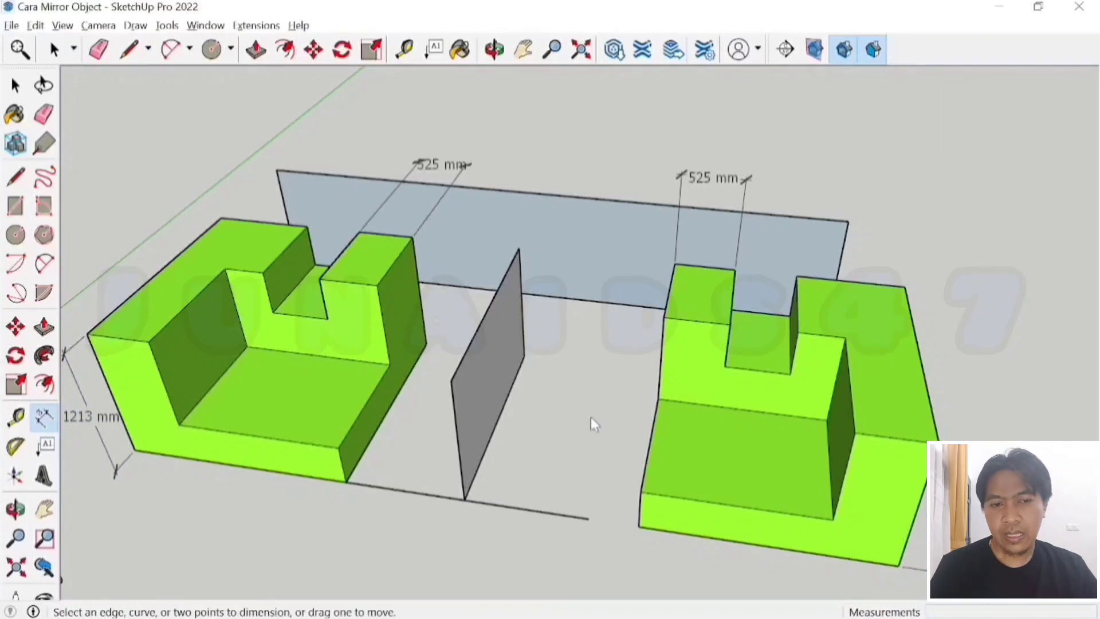
- Examine the original and mirrored blocks with their width and height dimensions from several viewpoints
{"action": "scroll", "coordinate": [381, 294], "scroll_direction": "down", "scroll_amount": 2}
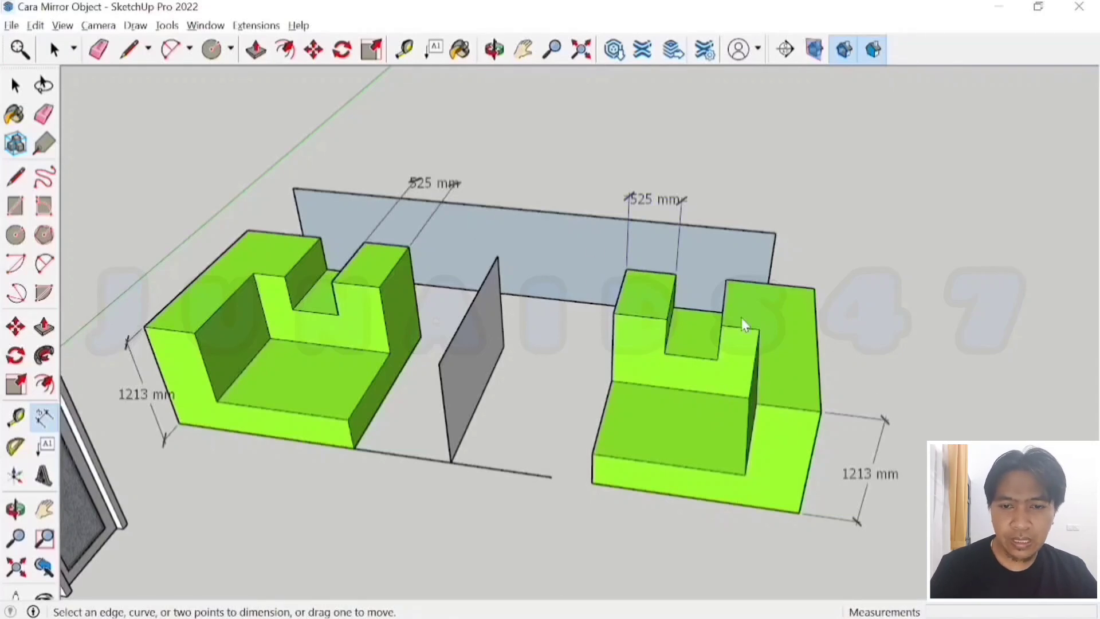
{"action": "scroll", "coordinate": [743, 325], "scroll_direction": "down", "scroll_amount": 2}
{"action": "middle_click_drag", "start_coordinate": [745, 327], "coordinate": [702, 369]}
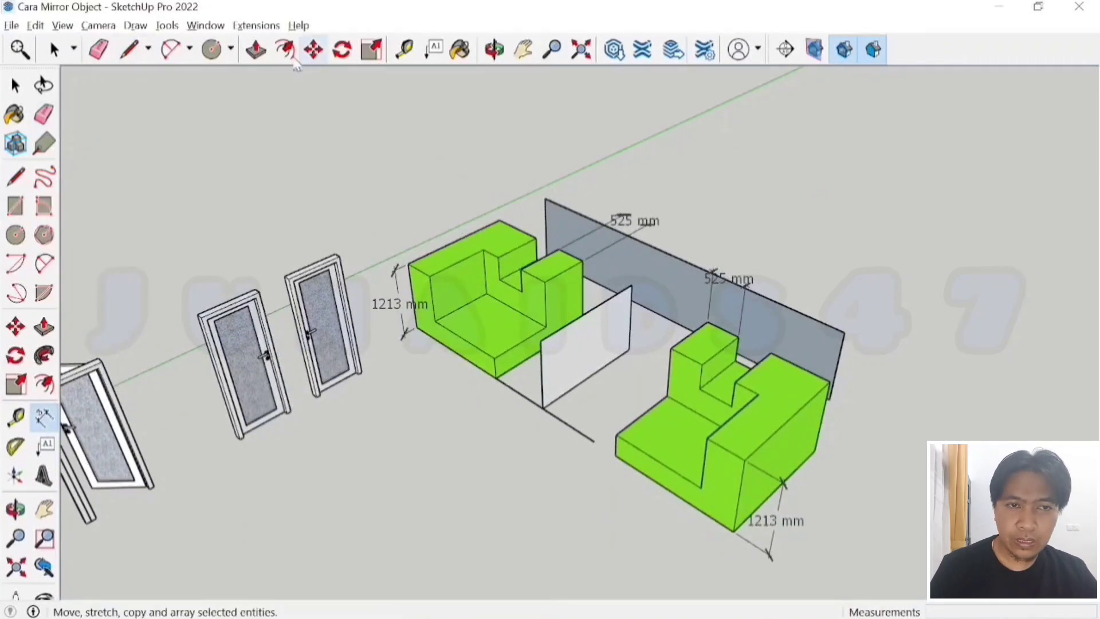
{"action": "left_click", "coordinate": [54, 49]}
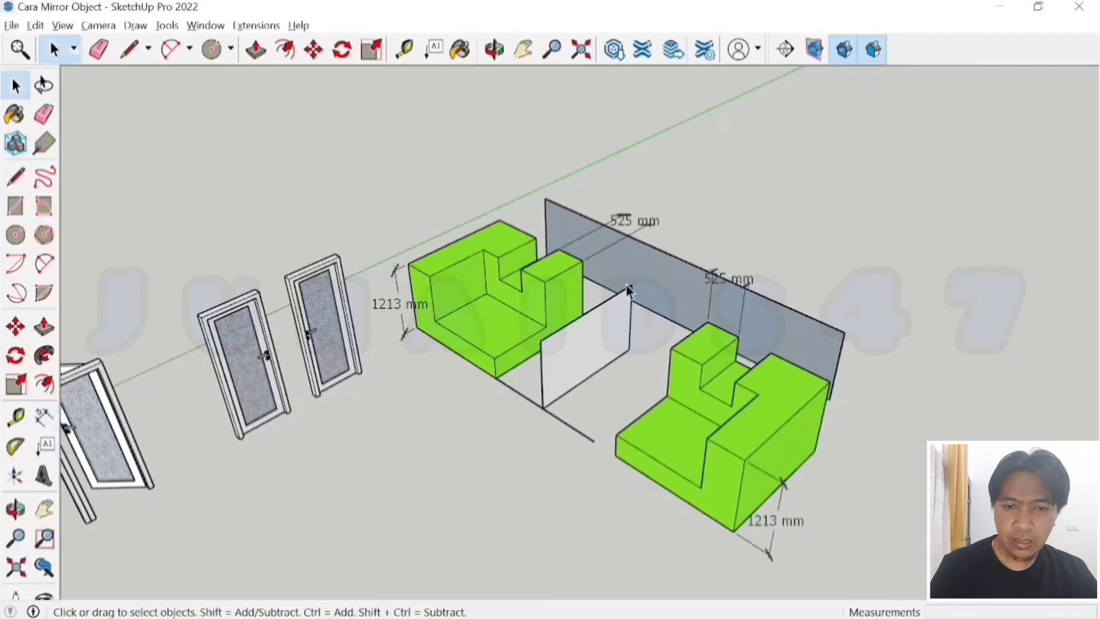
{"action": "left_click", "coordinate": [506, 304]}
{"action": "middle_click_drag", "start_coordinate": [565, 385], "coordinate": [700, 413]}
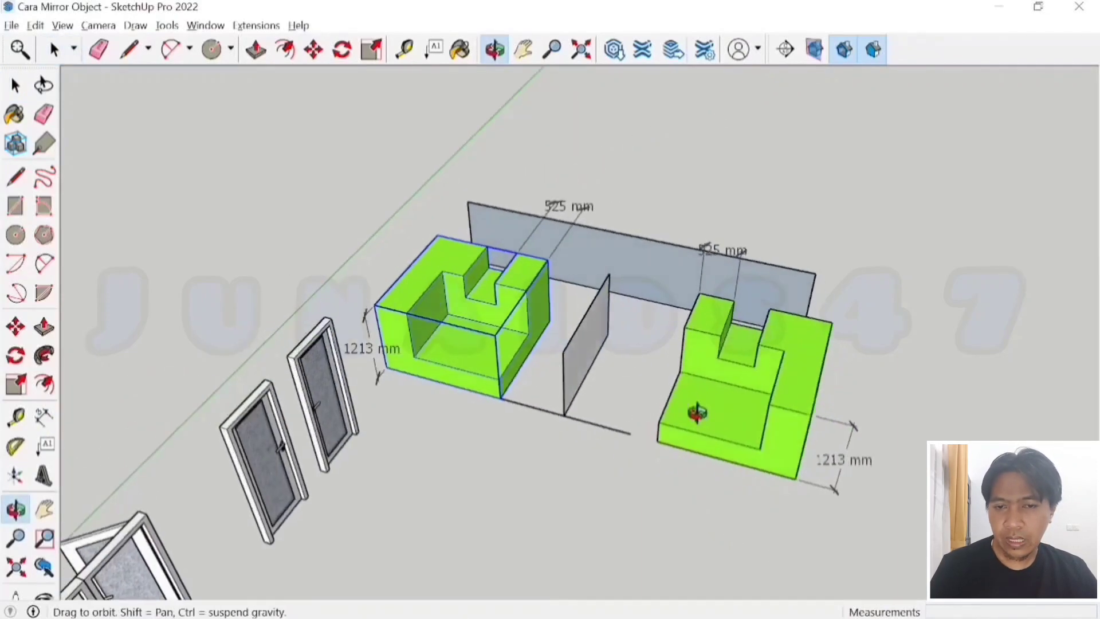
{"action": "scroll", "coordinate": [682, 421], "scroll_direction": "up", "scroll_amount": 3}
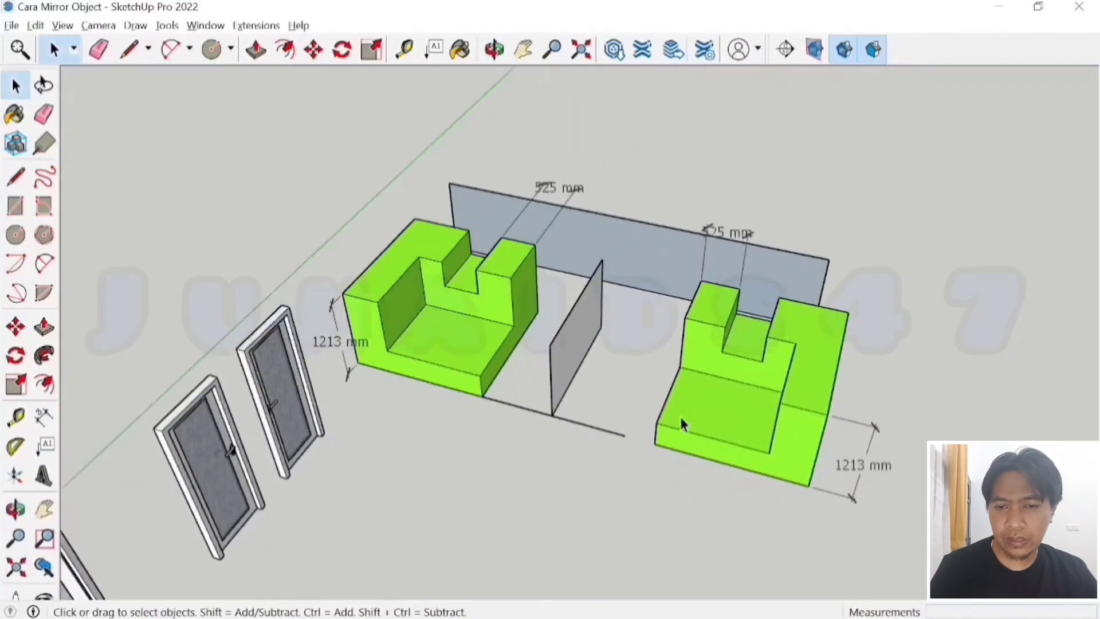
- Try deleting the mirrored block and restore it by undoing the deletion
{"action": "left_click", "coordinate": [795, 358]}
{"action": "key", "text": "Delete"}
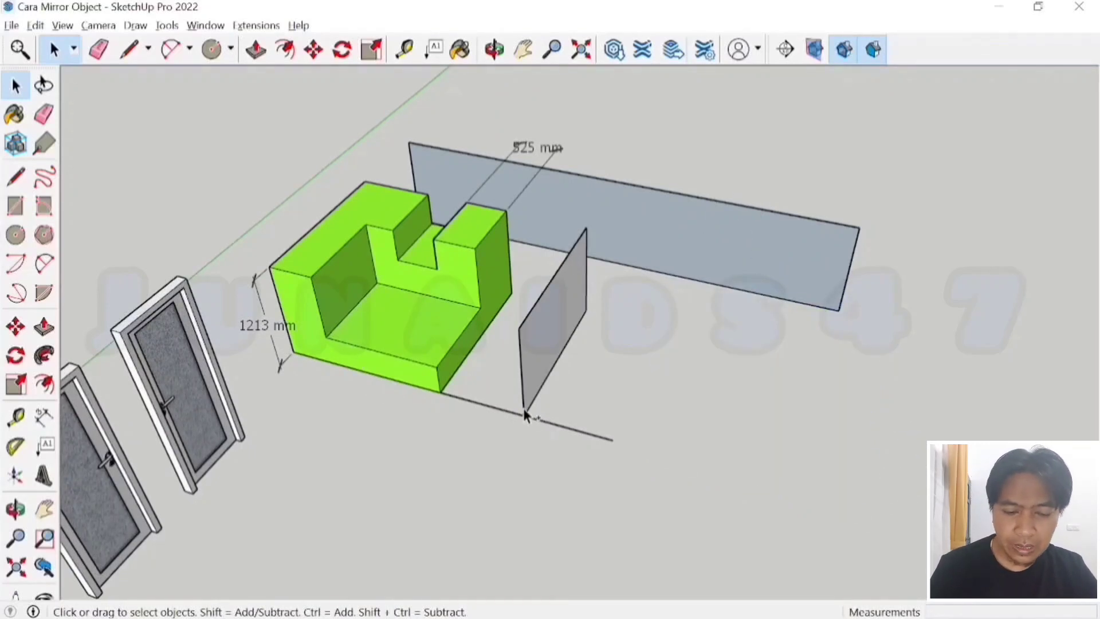
{"action": "key", "text": "ctrl+y"}
{"action": "key", "text": "ctrl+y"}
{"action": "key", "text": "ctrl+y"}
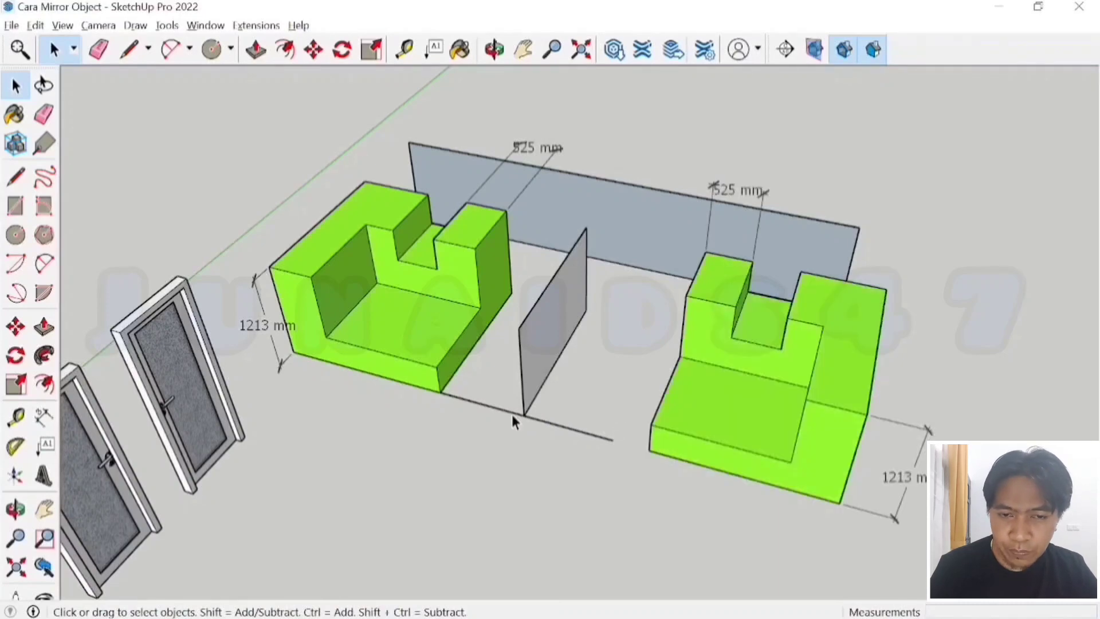
- Copy the ground line between the original block and the small upright plane, placing its start at the plane's lower front corner
{"action": "middle_click_drag", "start_coordinate": [417, 373], "coordinate": [586, 263]}
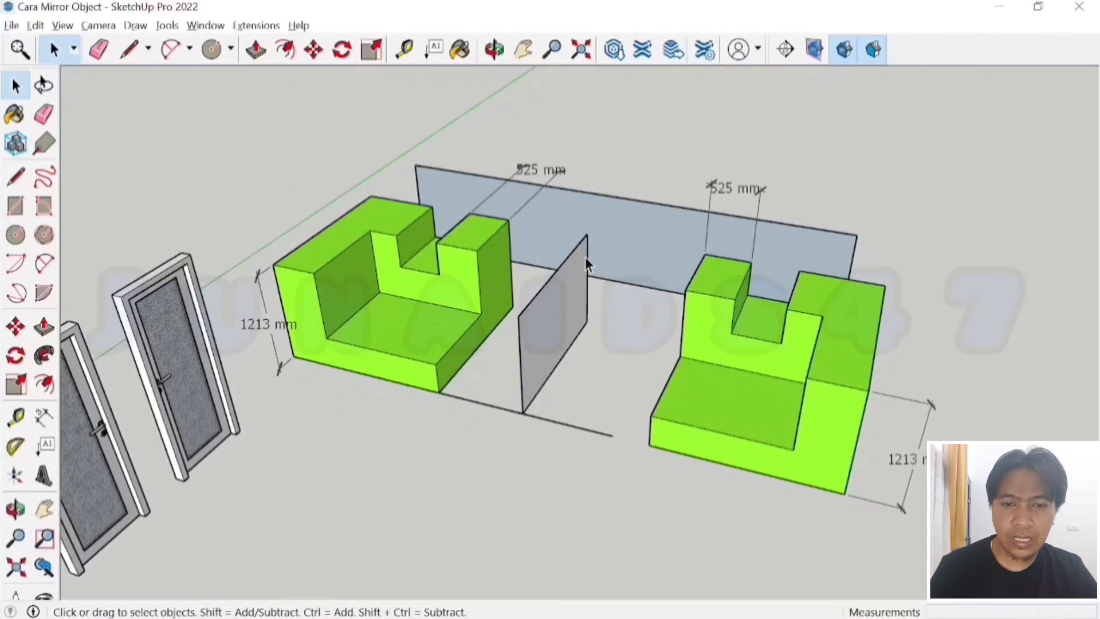
{"action": "middle_click_drag", "start_coordinate": [603, 326], "coordinate": [592, 442]}
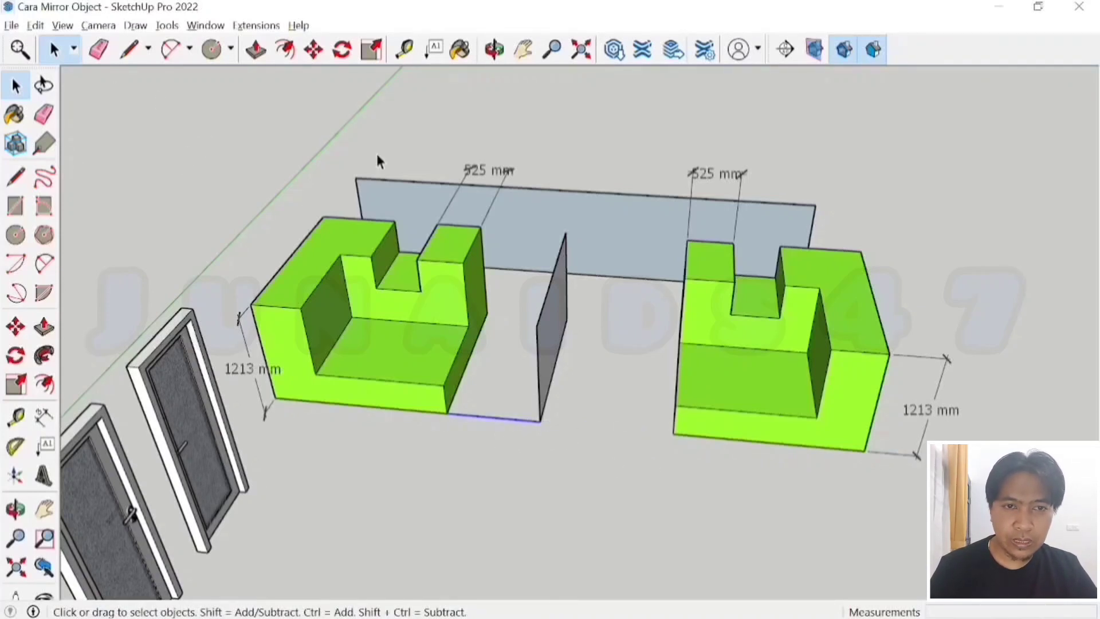
{"action": "key", "text": "m"}
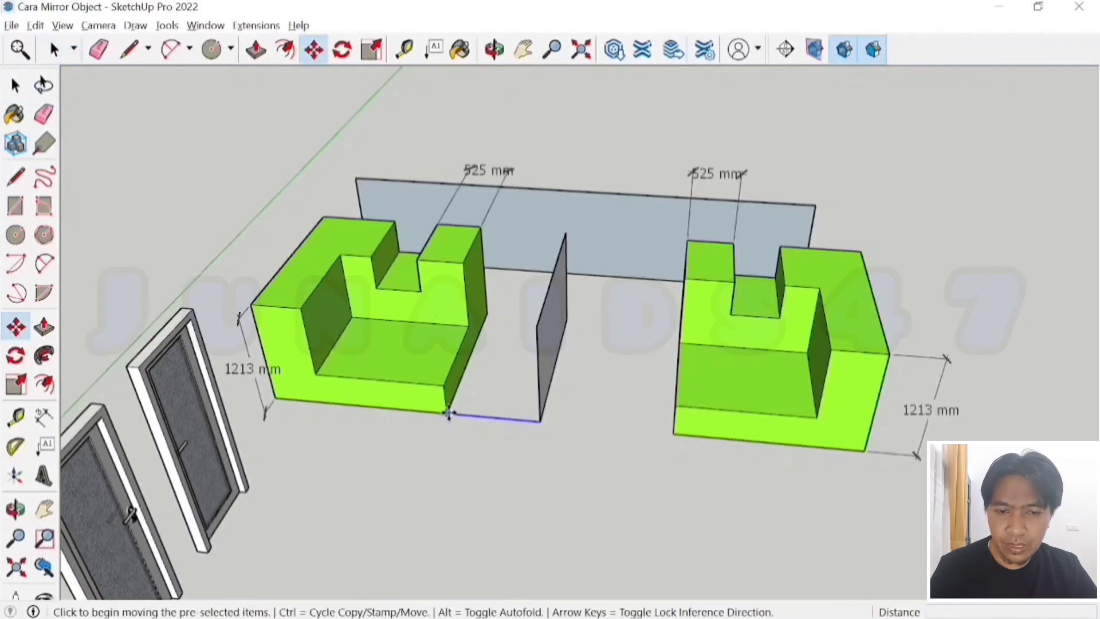
{"action": "left_click", "coordinate": [448, 413]}
{"action": "key", "text": "ctrl"}
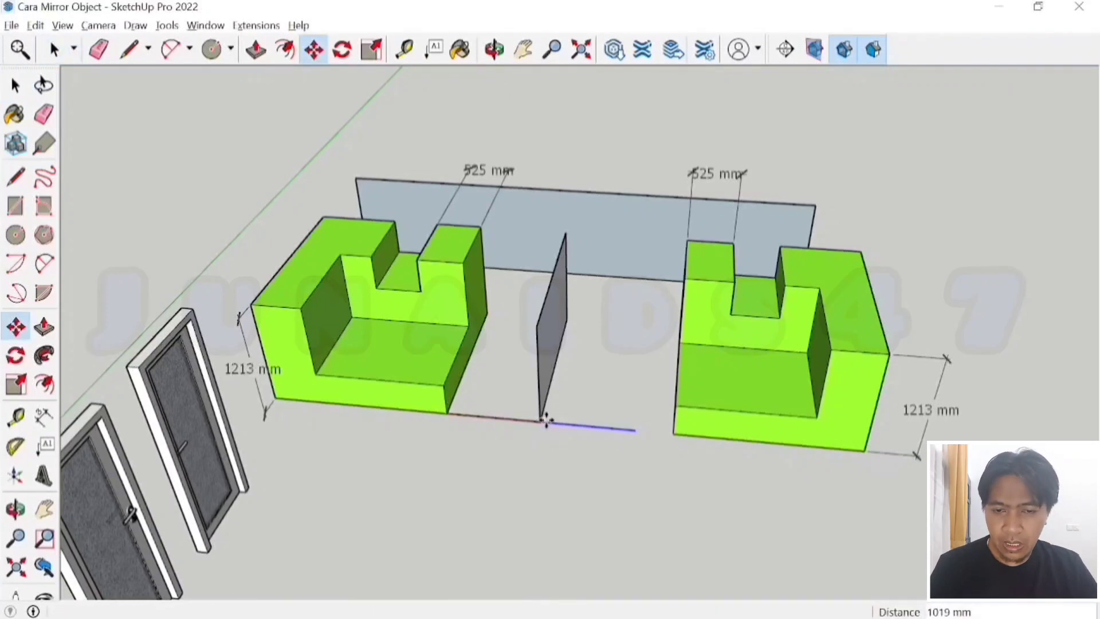
{"action": "left_click", "coordinate": [543, 424]}
{"action": "key", "text": "ctrl+t"}
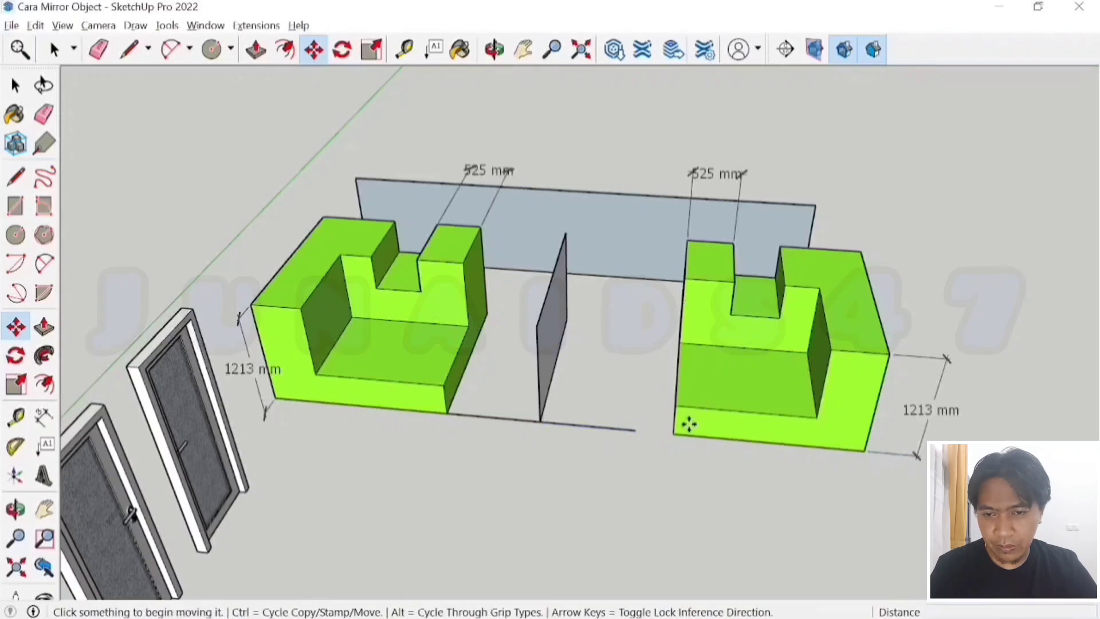
- Move the mirrored block so its near lower front corner meets the free end of the copied ground line
{"action": "left_click", "coordinate": [675, 434]}
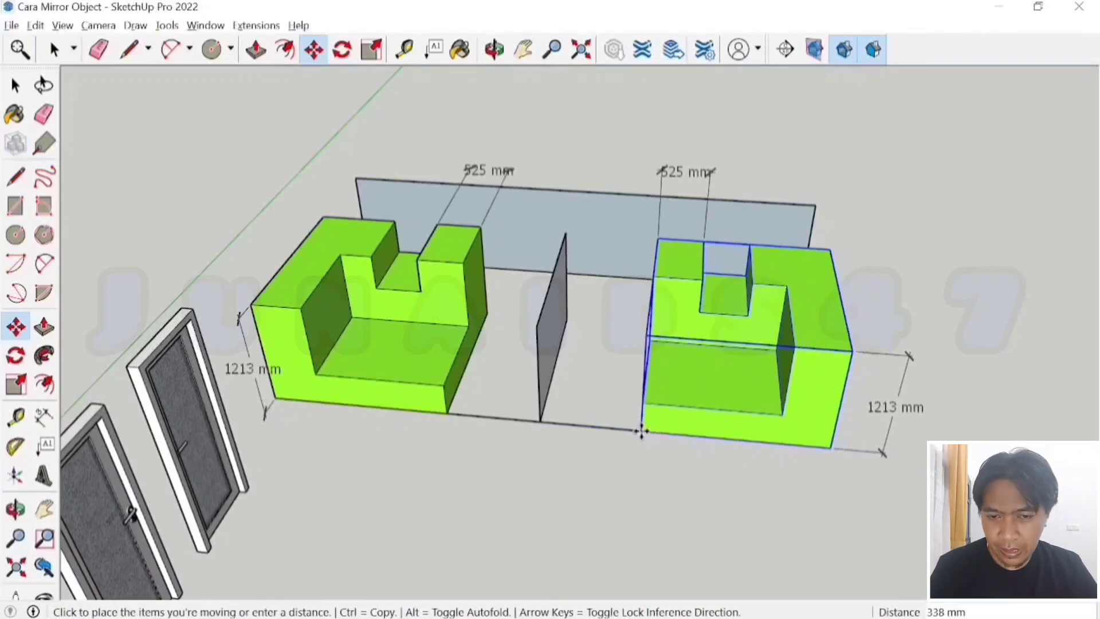
{"action": "left_click", "coordinate": [637, 430]}
{"action": "middle_click_drag", "start_coordinate": [626, 380], "coordinate": [474, 356]}
{"action": "middle_click_drag", "start_coordinate": [600, 403], "coordinate": [587, 352]}
{"action": "scroll", "coordinate": [623, 302], "scroll_direction": "down", "scroll_amount": 3}
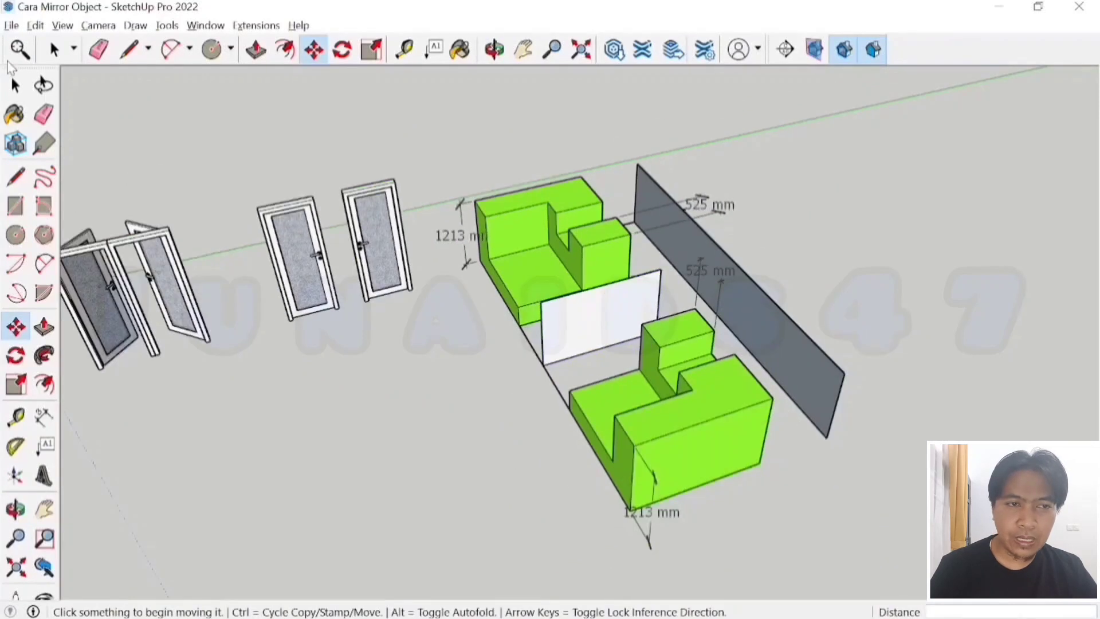
- Copy both the original and mirrored blocks about 4780 mm along the green axis, past the long upright plane
{"action": "left_click", "coordinate": [63, 52]}
{"action": "left_click", "coordinate": [553, 248]}
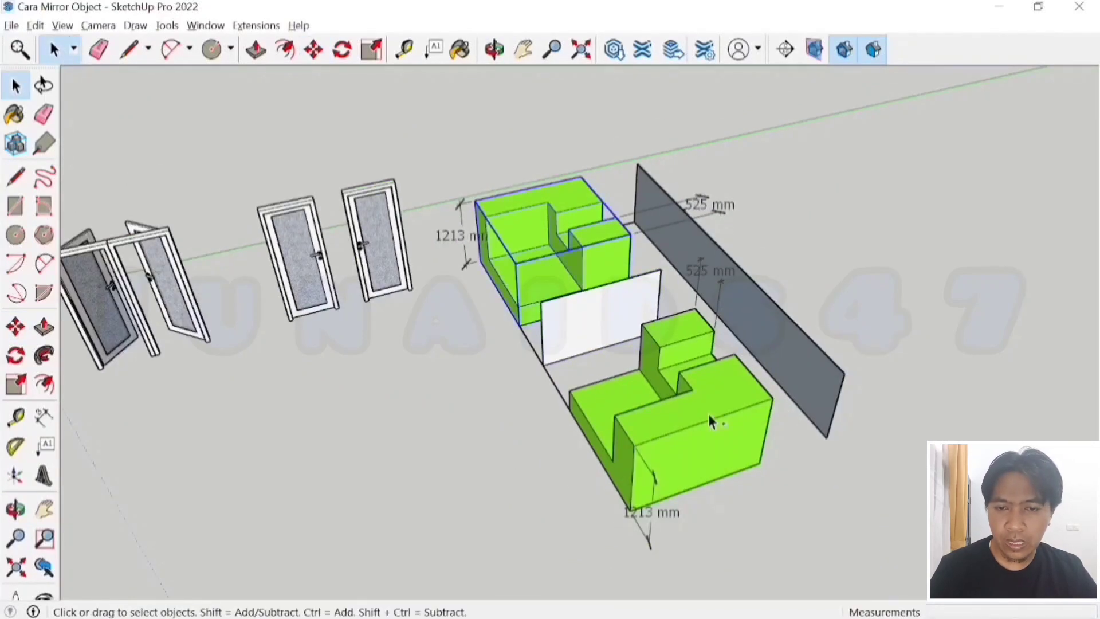
{"action": "left_click", "coordinate": [680, 433], "text": "ctrl"}
{"action": "middle_click_drag", "start_coordinate": [680, 433], "coordinate": [565, 278]}
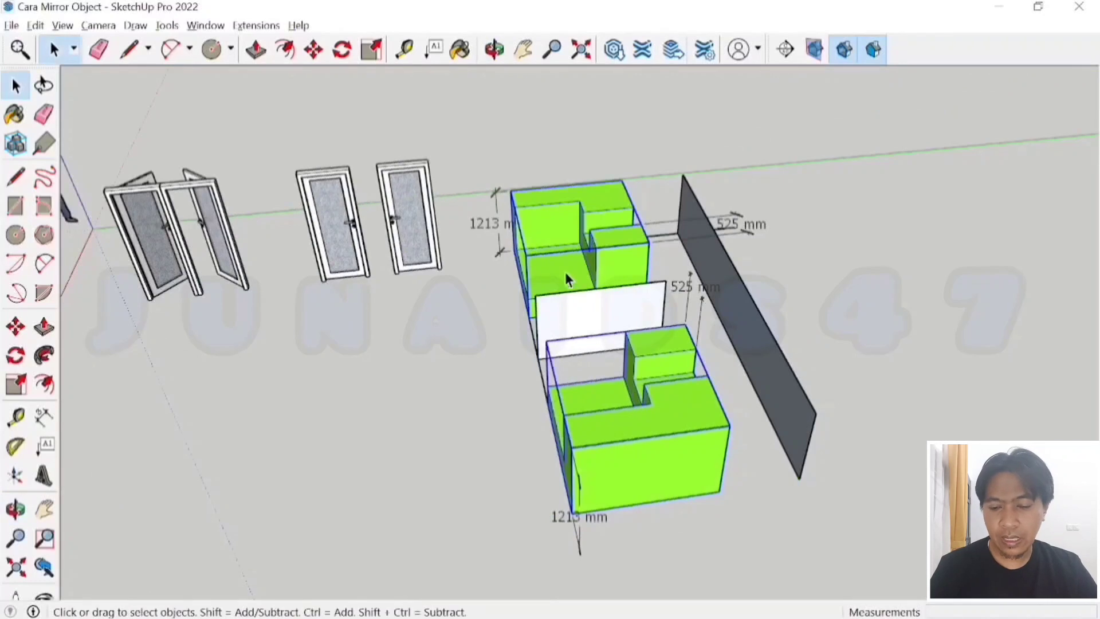
{"action": "key", "text": "m"}
{"action": "left_click", "coordinate": [739, 491]}
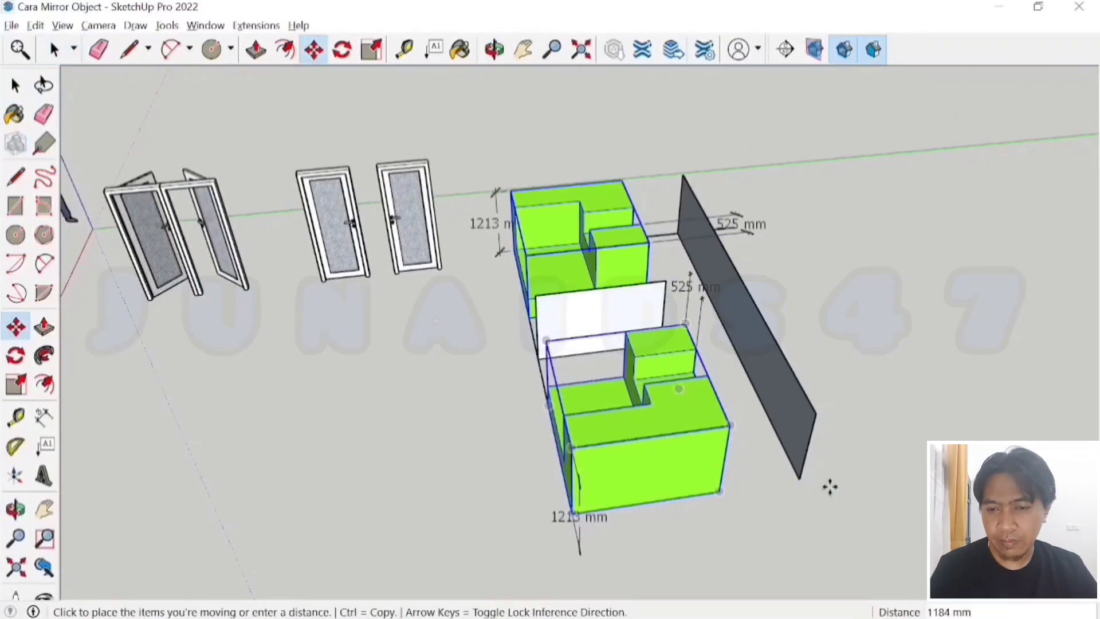
{"action": "key", "text": "ctrl"}
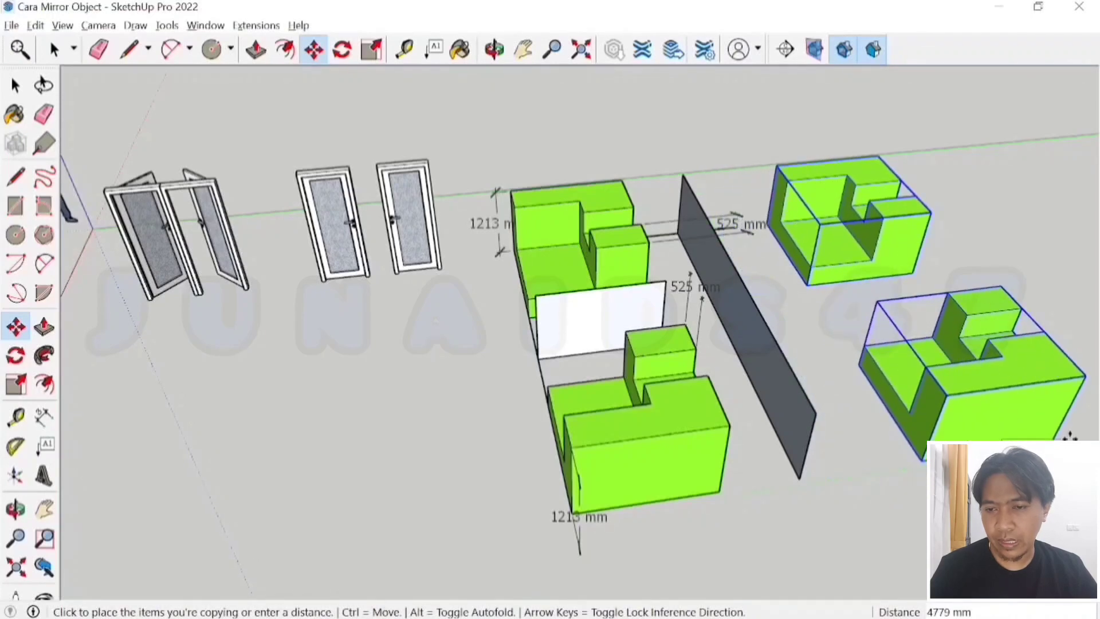
{"action": "left_click", "coordinate": [1051, 438]}
- Try to mirror the two copied blocks along the green axis by scaling them by -1 about the opposite side
{"action": "scroll", "coordinate": [462, 301], "scroll_direction": "down", "scroll_amount": 3}
{"action": "middle_click_drag", "start_coordinate": [811, 401], "coordinate": [737, 384]}
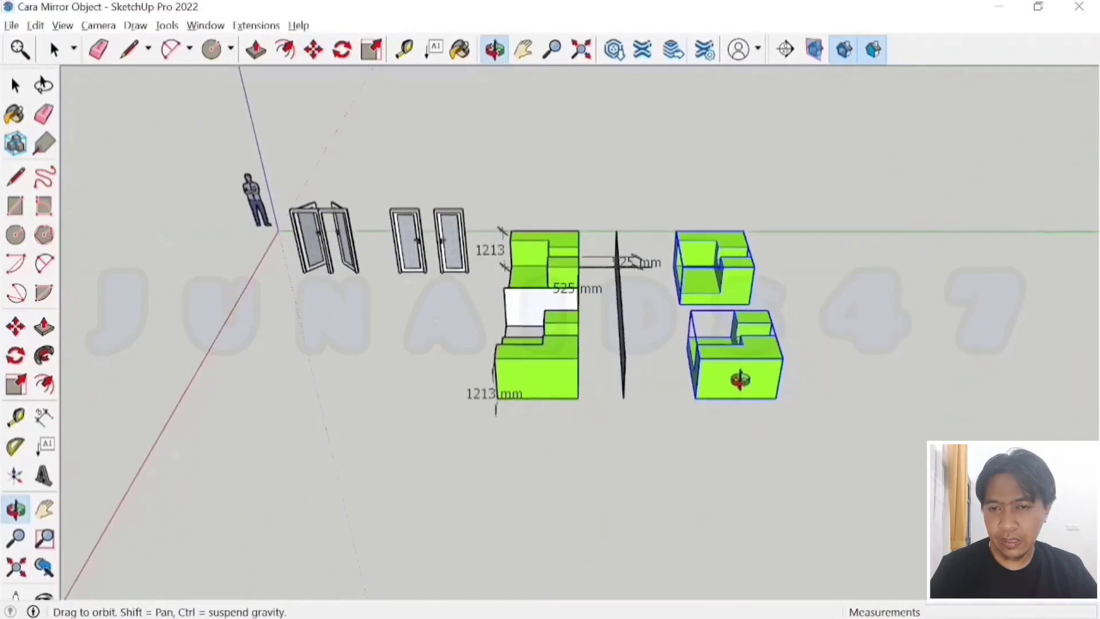
{"action": "middle_click_drag", "start_coordinate": [730, 332], "coordinate": [596, 375]}
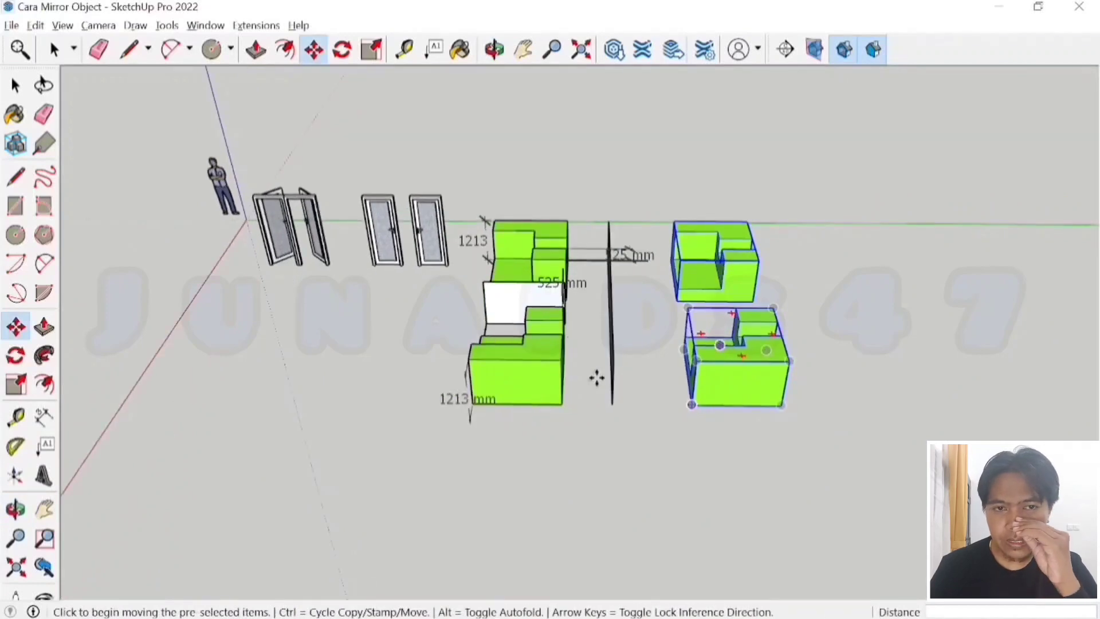
{"action": "left_click", "coordinate": [374, 57]}
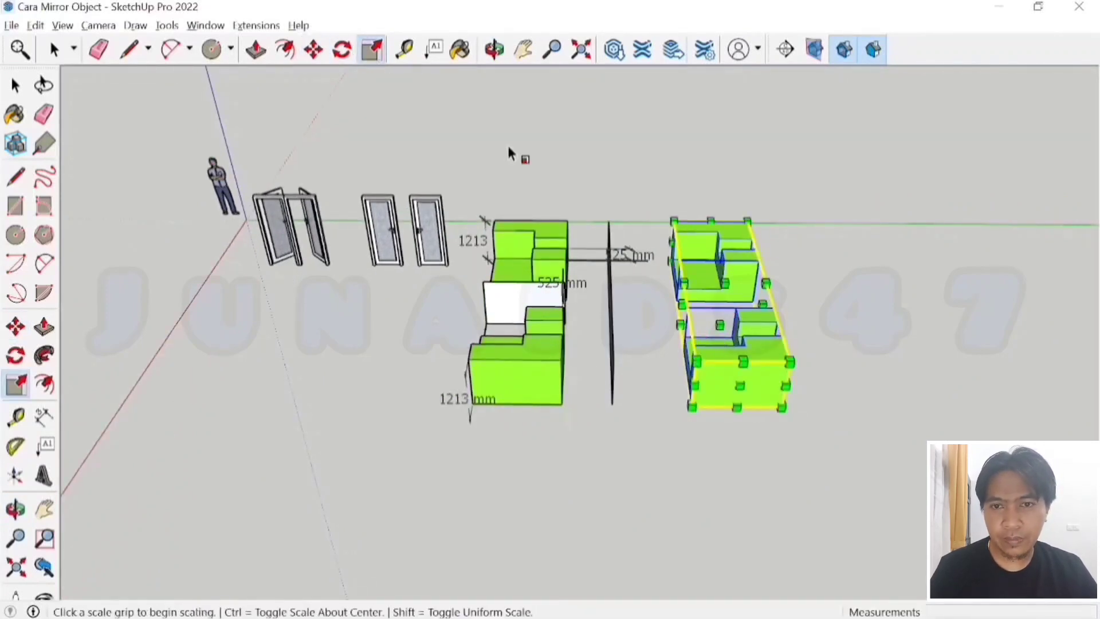
{"action": "scroll", "coordinate": [707, 360], "scroll_direction": "up", "scroll_amount": 5}
{"action": "scroll", "coordinate": [707, 360], "scroll_direction": "down", "scroll_amount": 5}
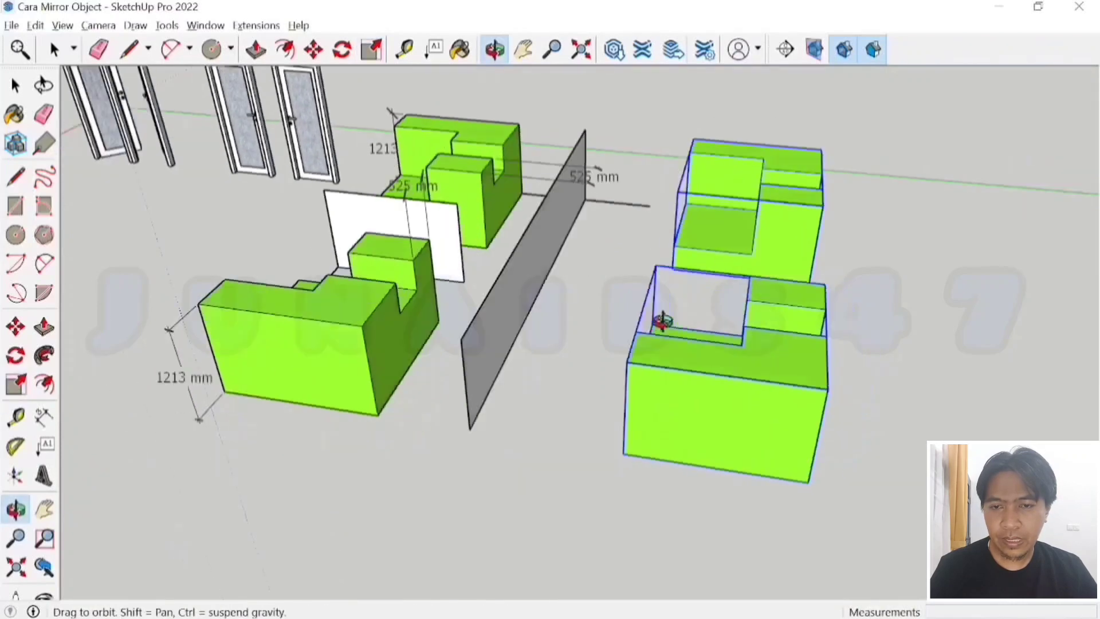
{"action": "middle_click_drag", "start_coordinate": [658, 319], "coordinate": [550, 294]}
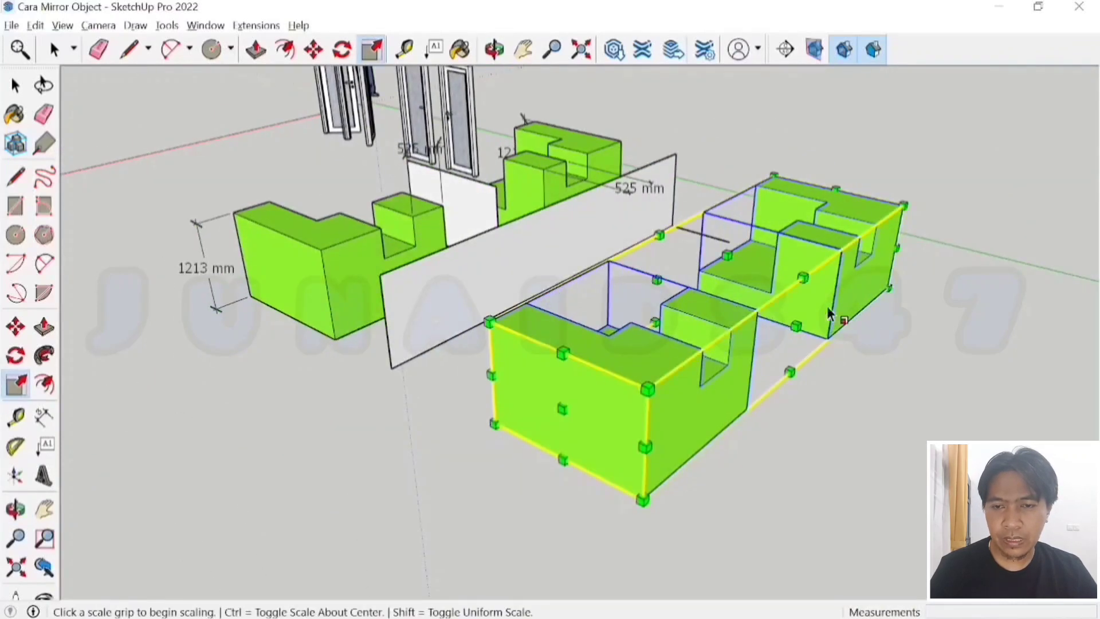
{"action": "middle_click_drag", "start_coordinate": [791, 324], "coordinate": [705, 291]}
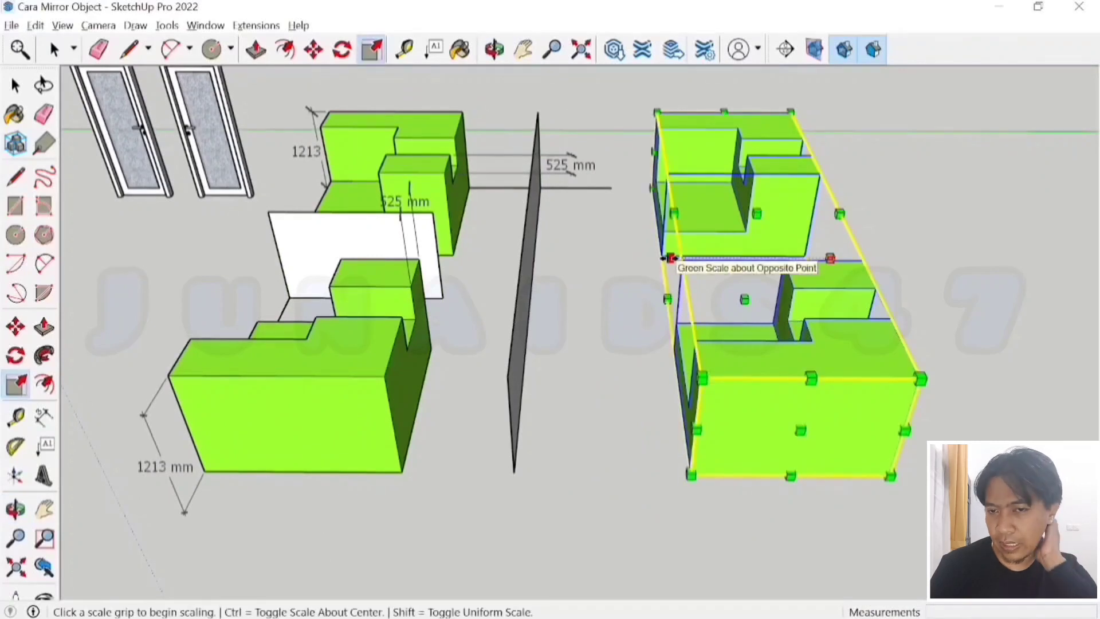
{"action": "left_click", "coordinate": [669, 258]}
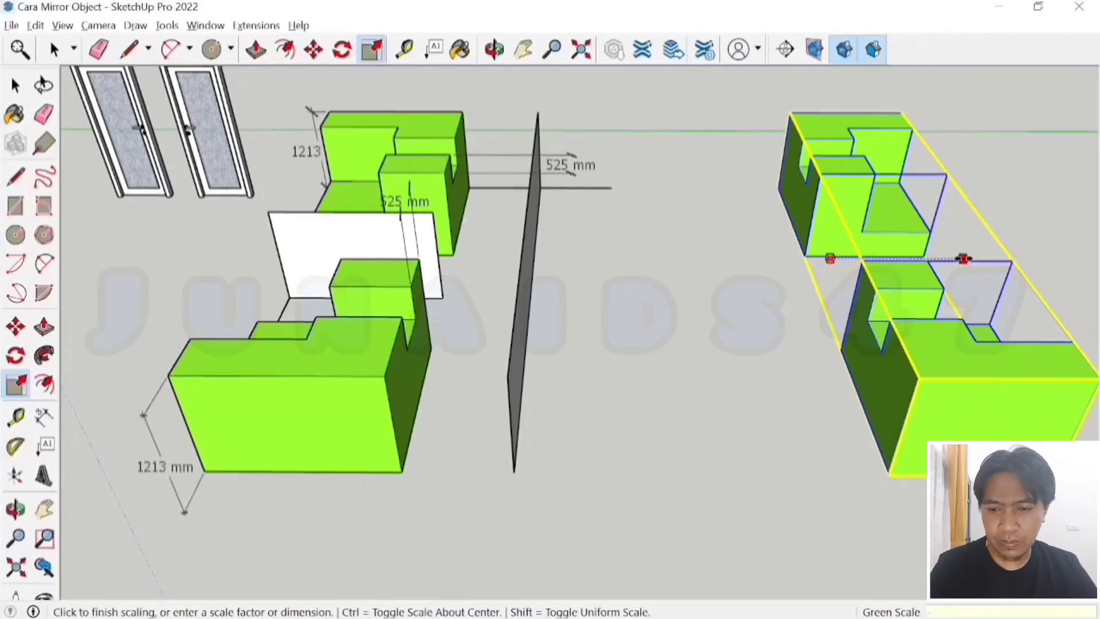
{"action": "left_click", "coordinate": [964, 258]}
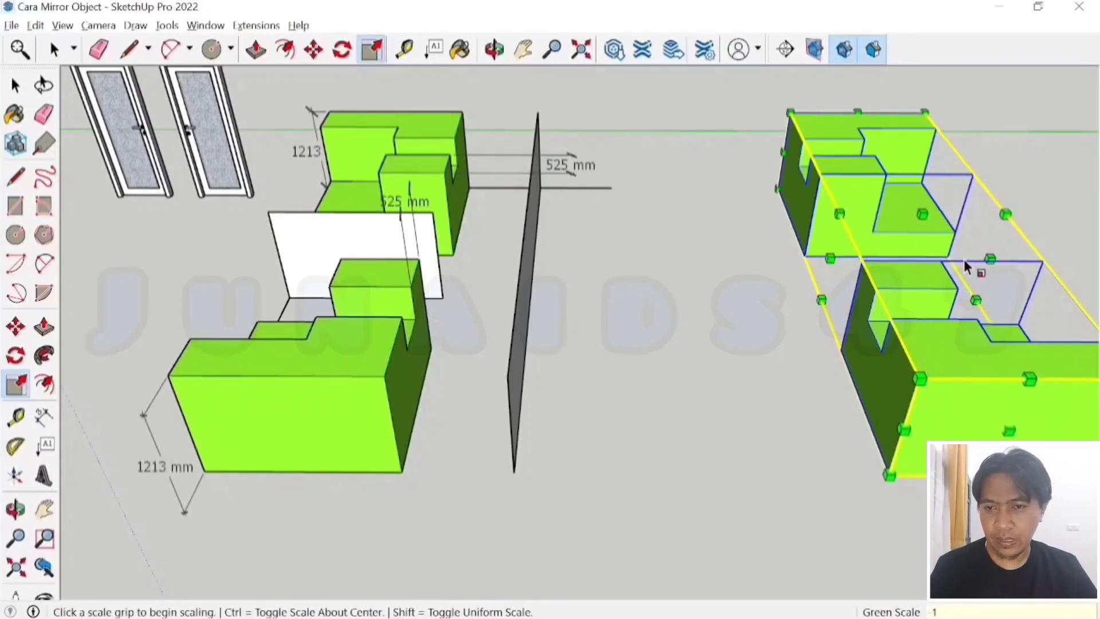
{"action": "middle_click_drag", "start_coordinate": [545, 295], "coordinate": [957, 246]}
{"action": "scroll", "coordinate": [956, 244], "scroll_direction": "up", "scroll_amount": 2}
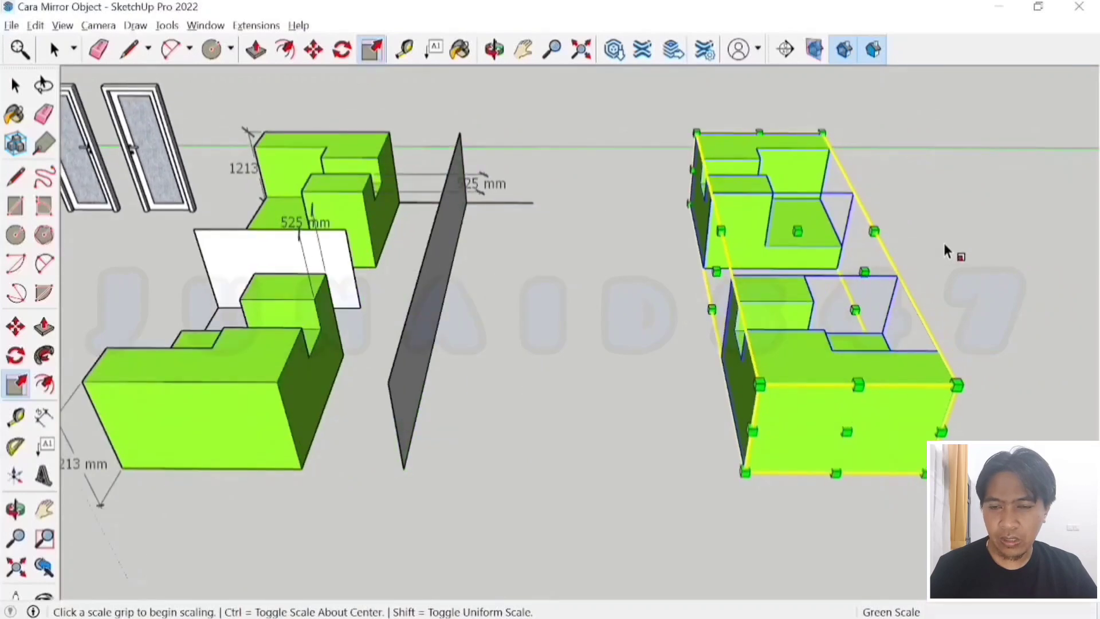
{"action": "scroll", "coordinate": [815, 243], "scroll_direction": "down", "scroll_amount": 2}
{"action": "middle_click_drag", "start_coordinate": [766, 238], "coordinate": [861, 252]}
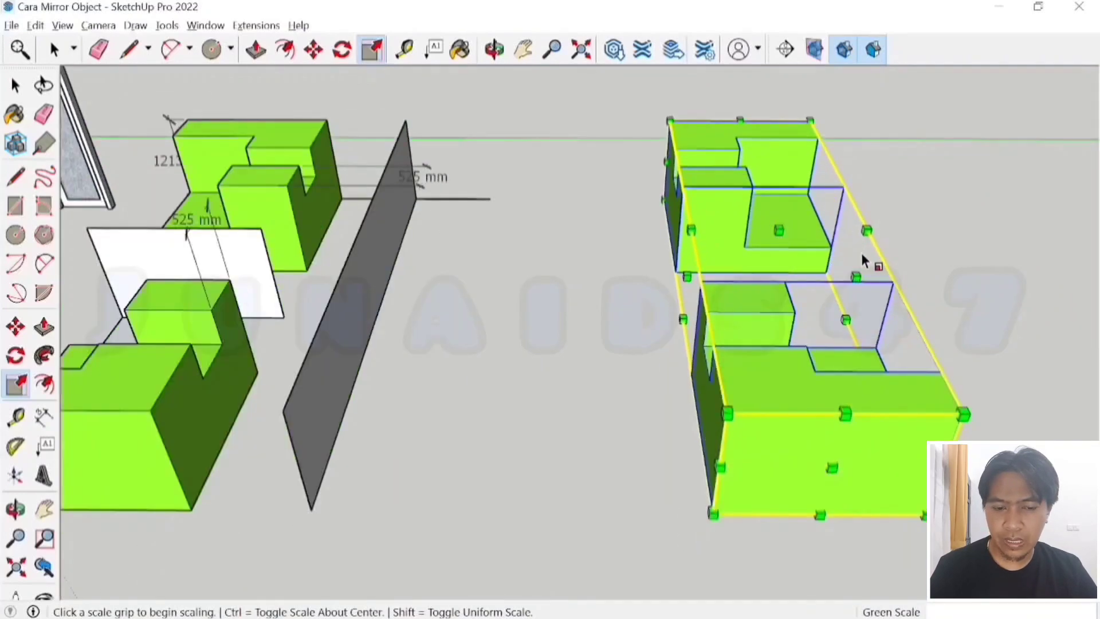
- Mirror the two copied blocks in place along the green axis by scaling their side grip by -1 about the center
{"action": "scroll", "coordinate": [862, 252], "scroll_direction": "up", "scroll_amount": 3}
{"action": "middle_click_drag", "start_coordinate": [636, 308], "coordinate": [810, 299]}
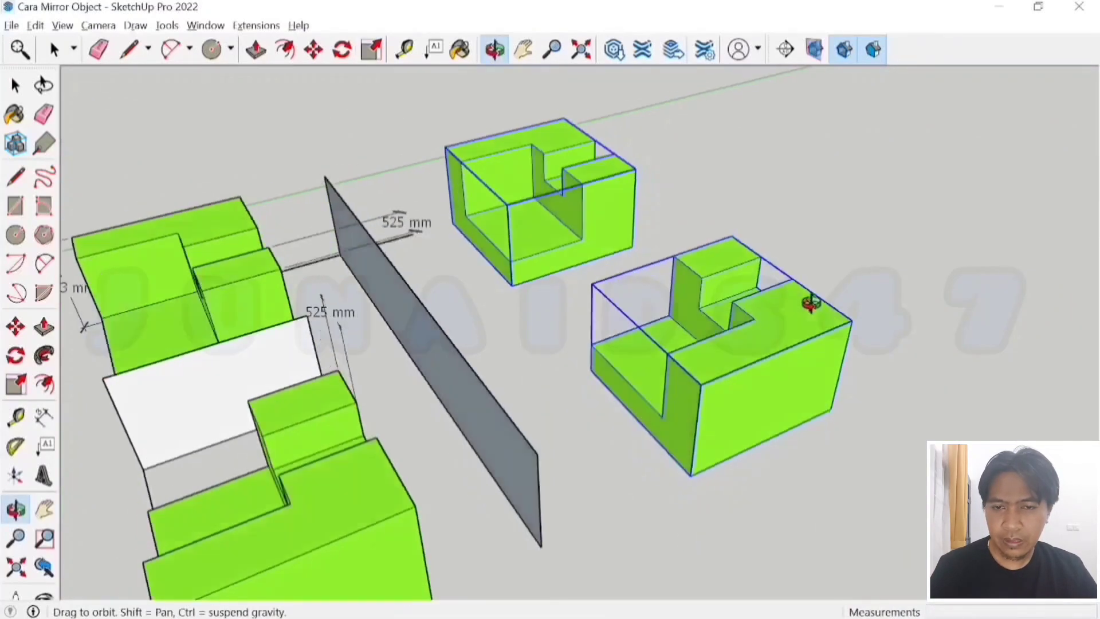
{"action": "scroll", "coordinate": [811, 300], "scroll_direction": "up", "scroll_amount": 2}
{"action": "key", "text": "ctrl"}
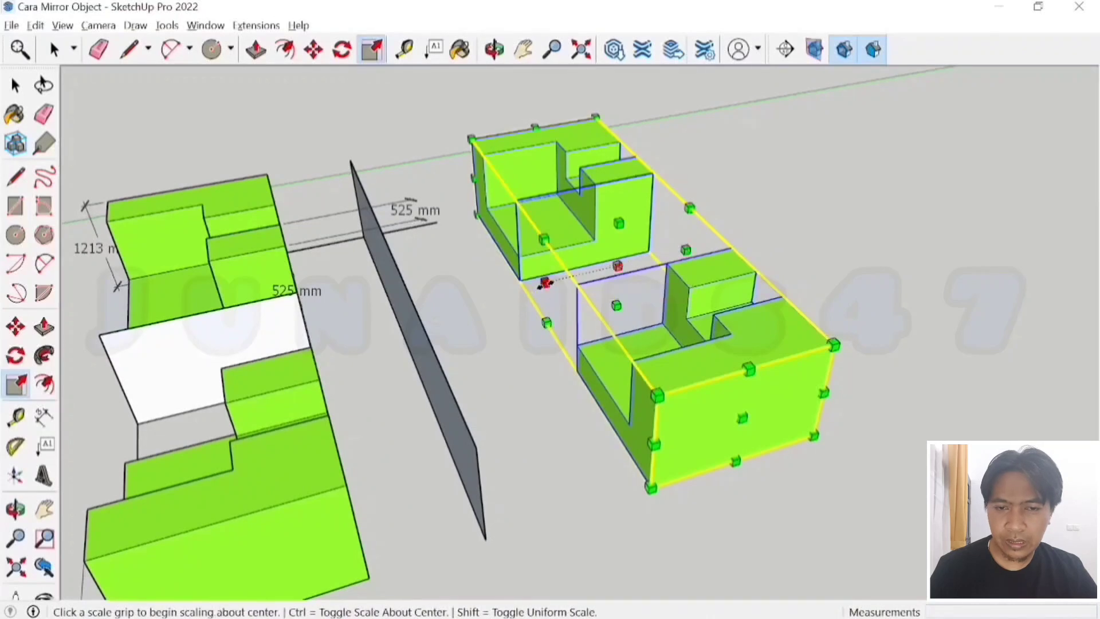
{"action": "left_click", "coordinate": [544, 283]}
{"action": "key", "text": "ctrl"}
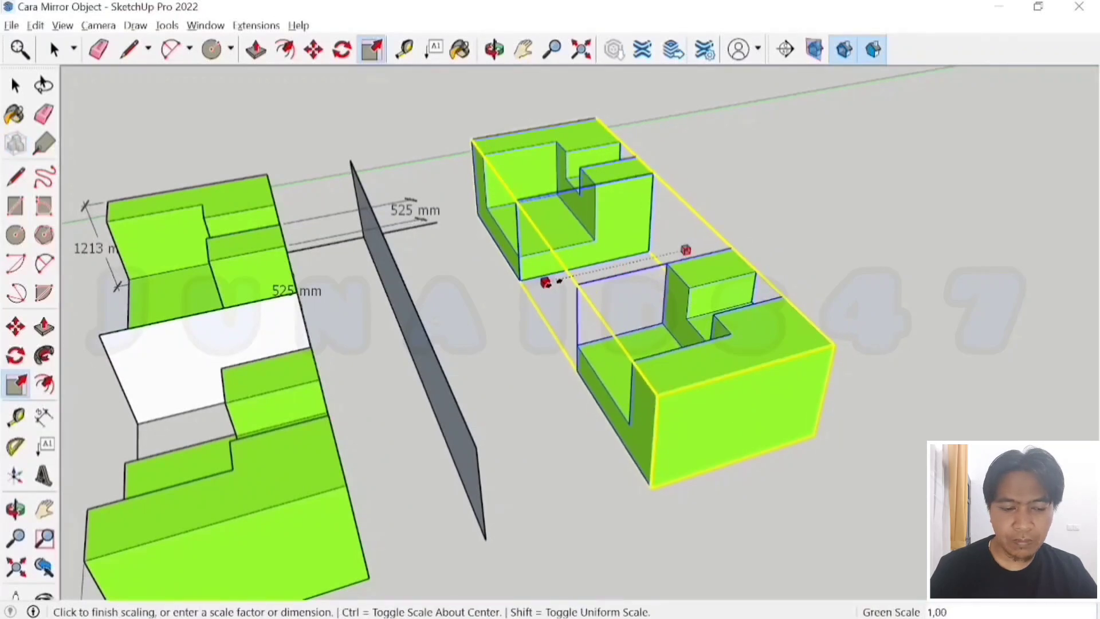
{"action": "key", "text": "ctrl"}
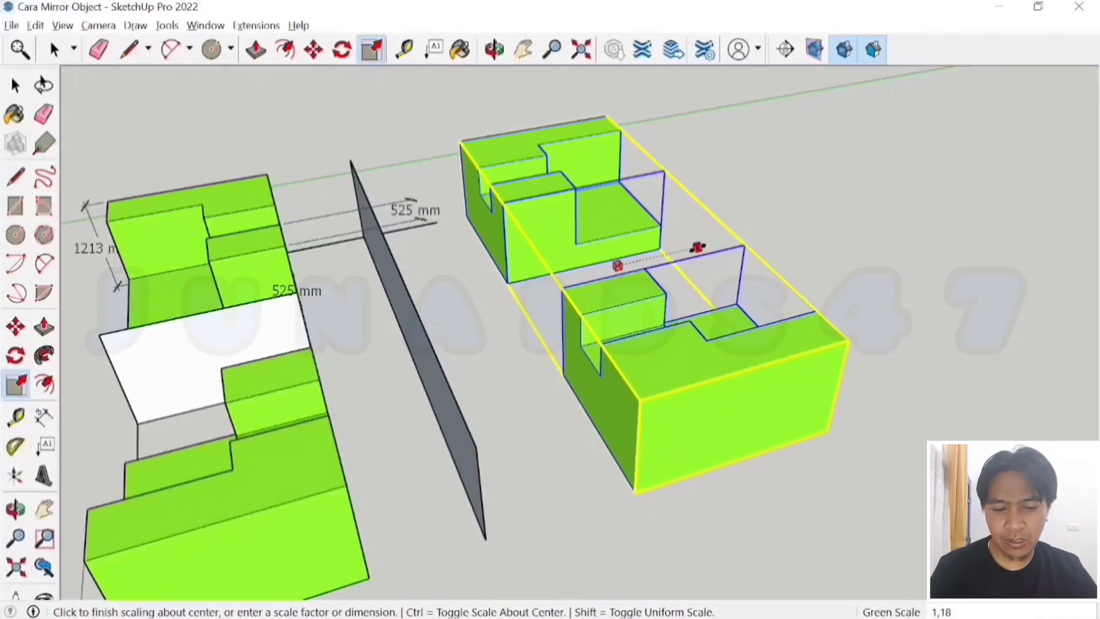
{"action": "key", "text": "ctrl"}
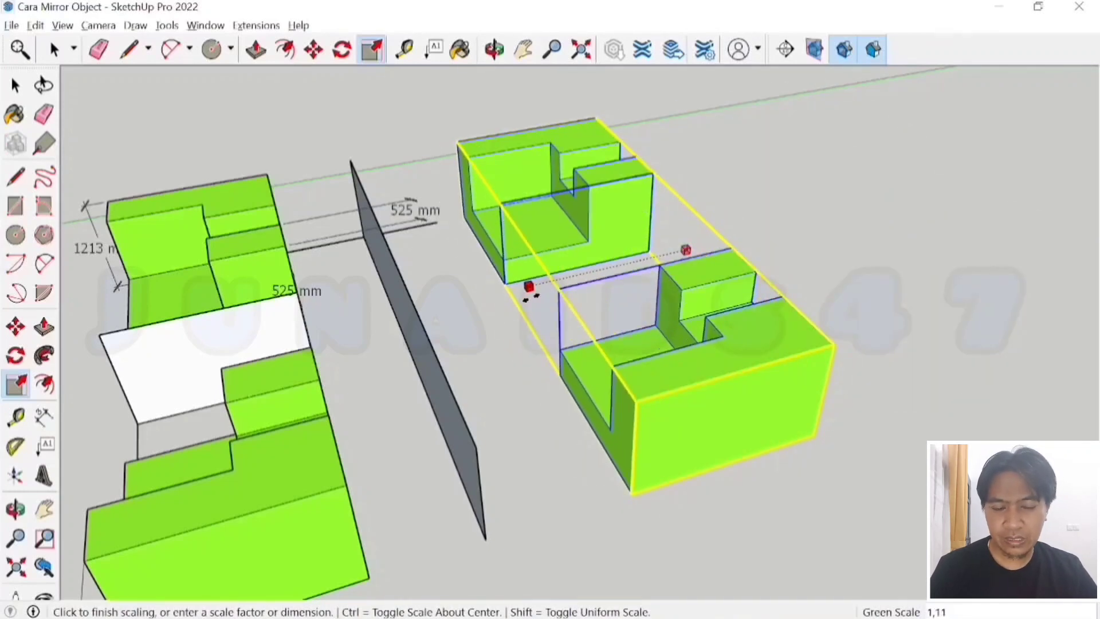
{"action": "key", "text": "ctrl"}
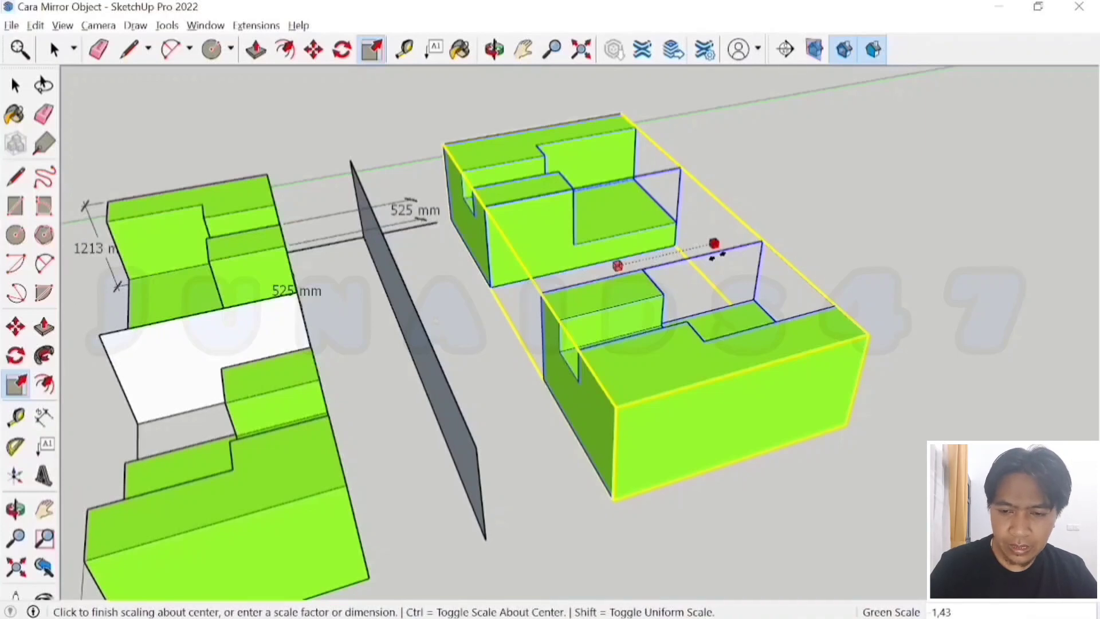
{"action": "key", "text": "Return"}
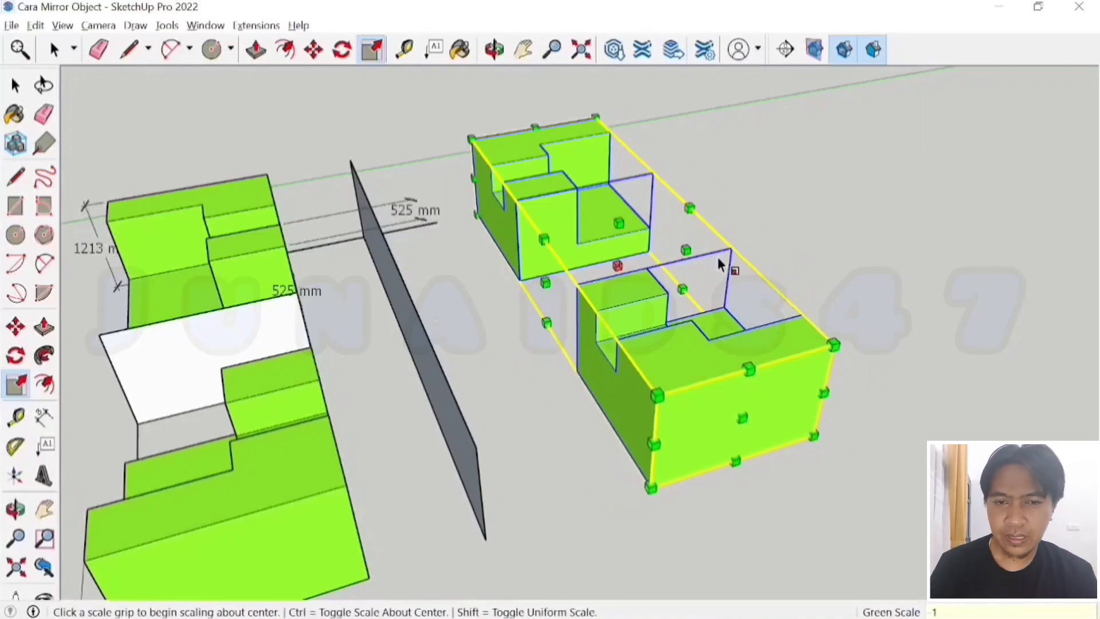
{"action": "scroll", "coordinate": [724, 318], "scroll_direction": "down", "scroll_amount": 4}
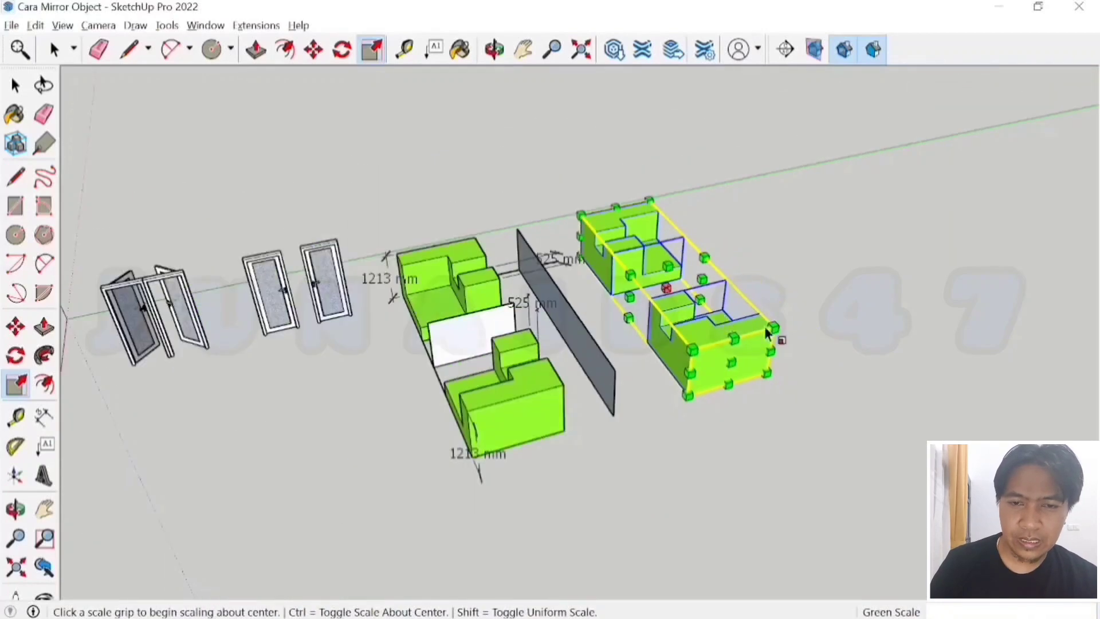
{"action": "middle_click_drag", "start_coordinate": [698, 331], "coordinate": [670, 302]}
{"action": "scroll", "coordinate": [669, 302], "scroll_direction": "up", "scroll_amount": 5}
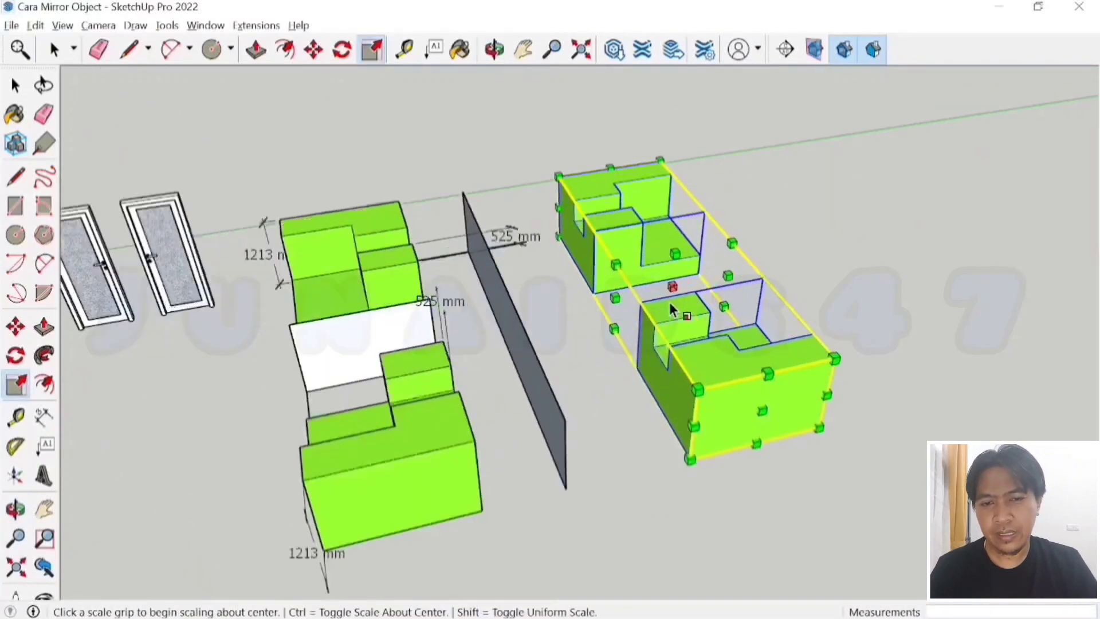
{"action": "left_click", "coordinate": [383, 333]}
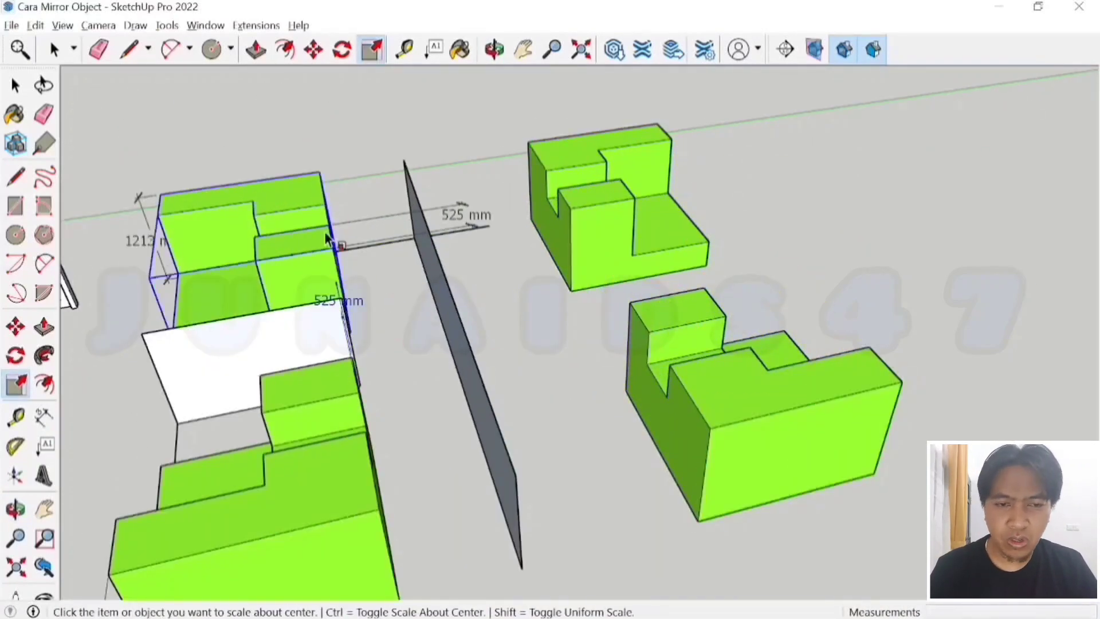
{"action": "scroll", "coordinate": [494, 326], "scroll_direction": "down", "scroll_amount": 3}
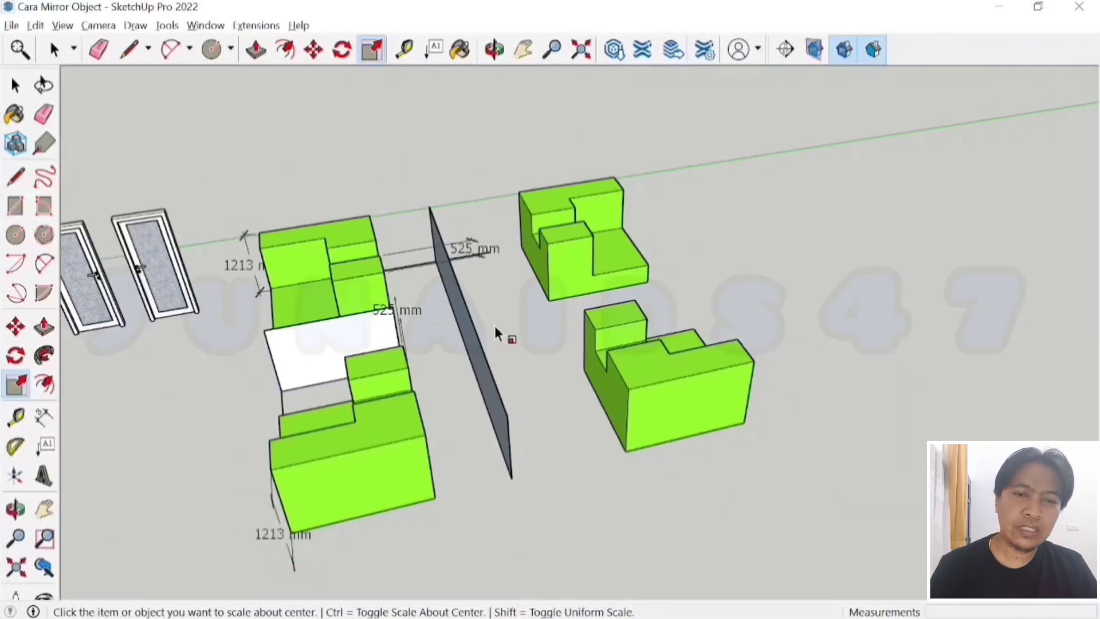
{"action": "mouse_move", "coordinate": [494, 326]}
{"action": "middle_mouse_down"}
{"action": "mouse_move", "coordinate": [452, 344]}
{"action": "mouse_move", "coordinate": [501, 288]}
{"action": "mouse_move", "coordinate": [593, 346]}
{"action": "middle_mouse_up"}
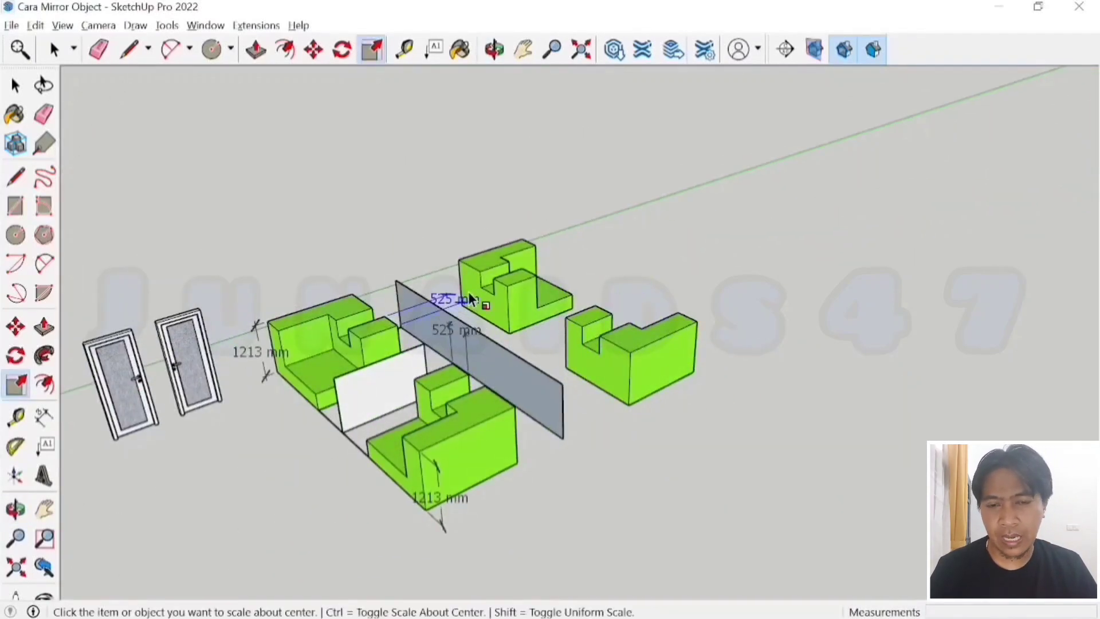
- Try to flip the nearer of the two mirrored copies upside down by scaling it along the blue axis about its center
{"action": "left_click", "coordinate": [54, 49]}
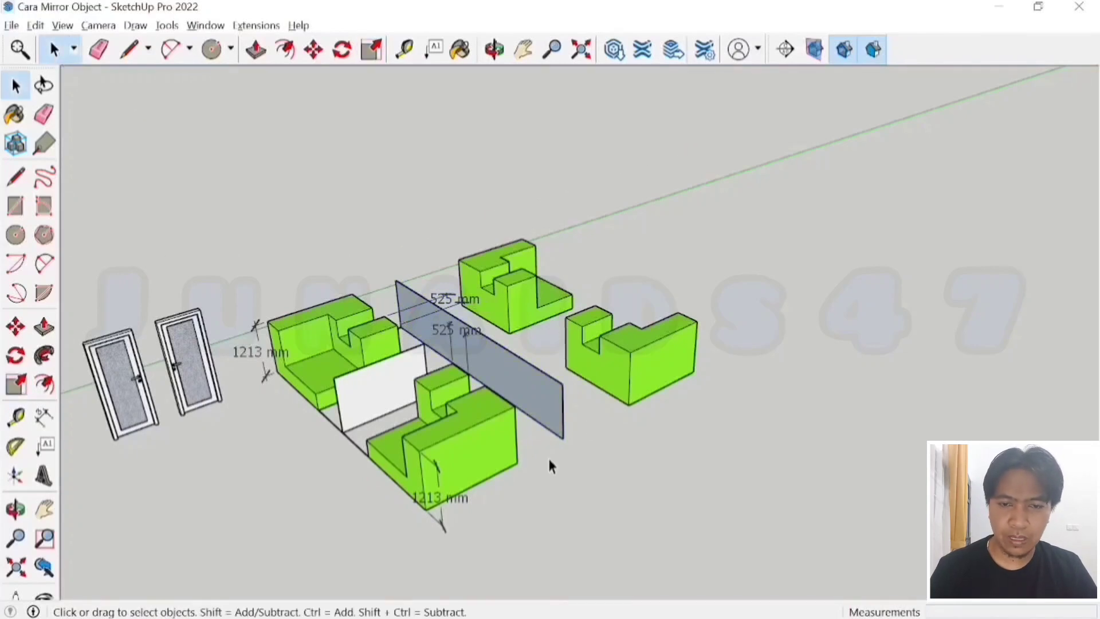
{"action": "left_click", "coordinate": [638, 338]}
{"action": "middle_click_drag", "start_coordinate": [577, 401], "coordinate": [555, 413]}
{"action": "scroll", "coordinate": [702, 315], "scroll_direction": "up", "scroll_amount": 5}
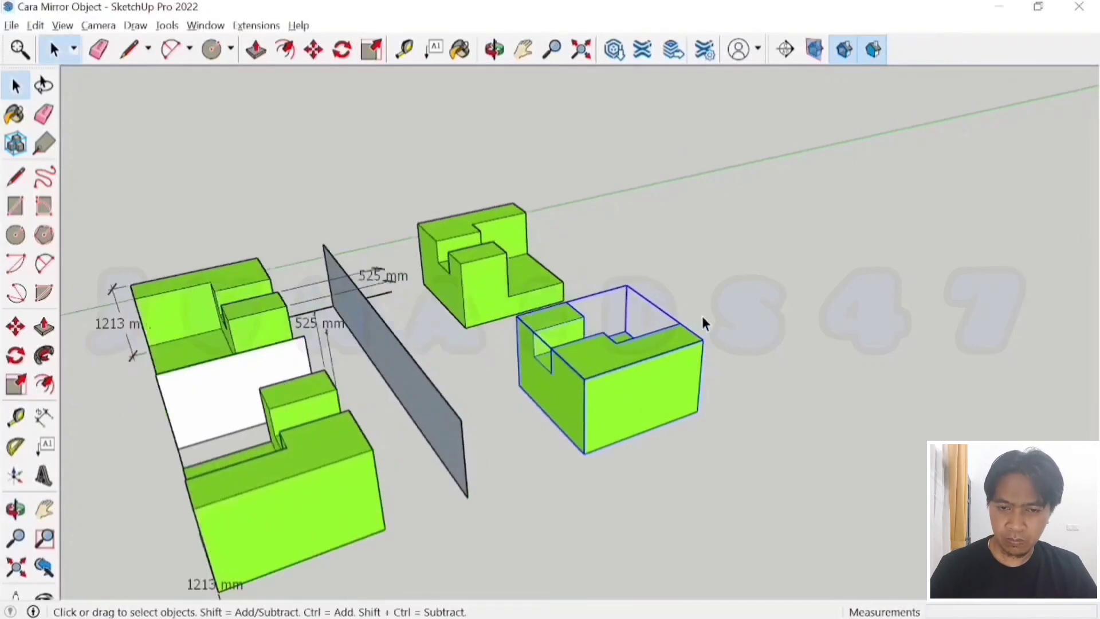
{"action": "left_click", "coordinate": [370, 51]}
{"action": "left_click", "coordinate": [579, 331]}
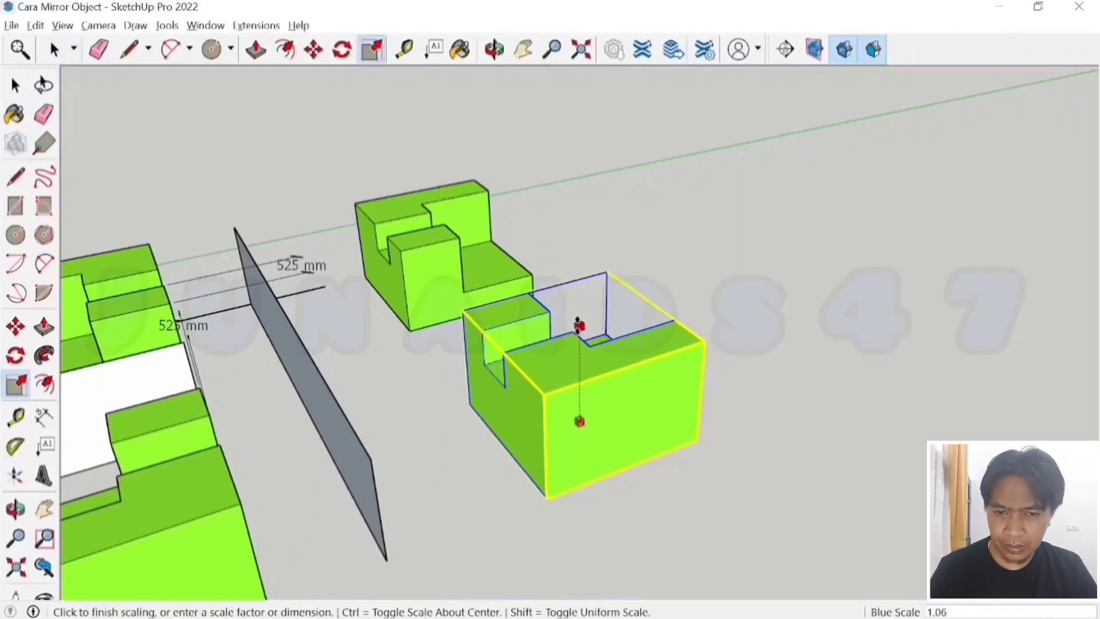
{"action": "key", "text": "ctrl"}
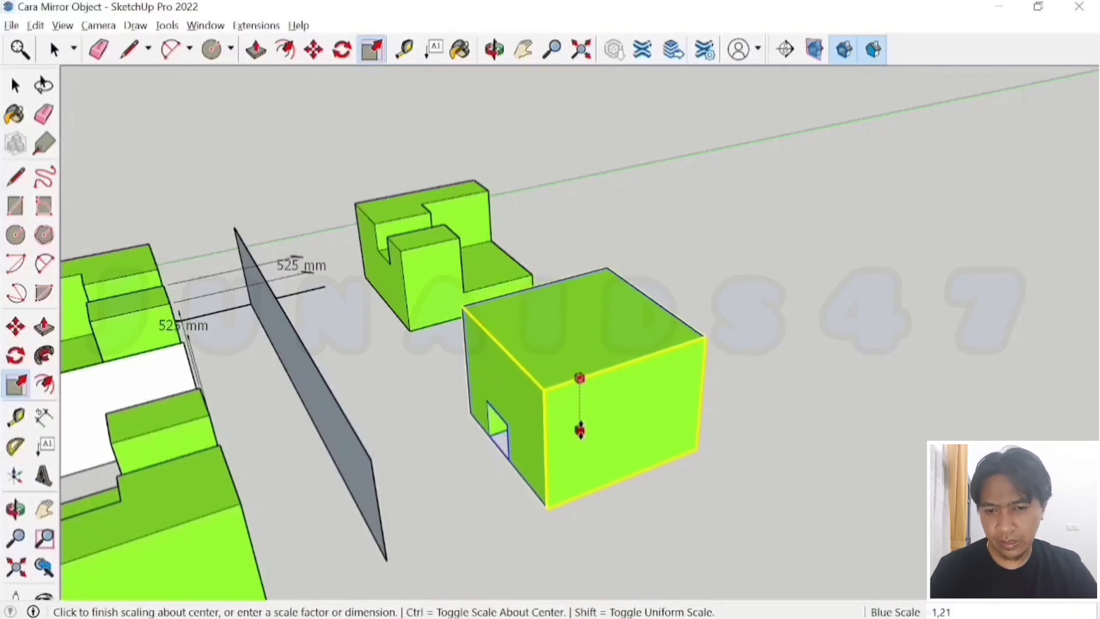
{"action": "left_click", "coordinate": [580, 427]}
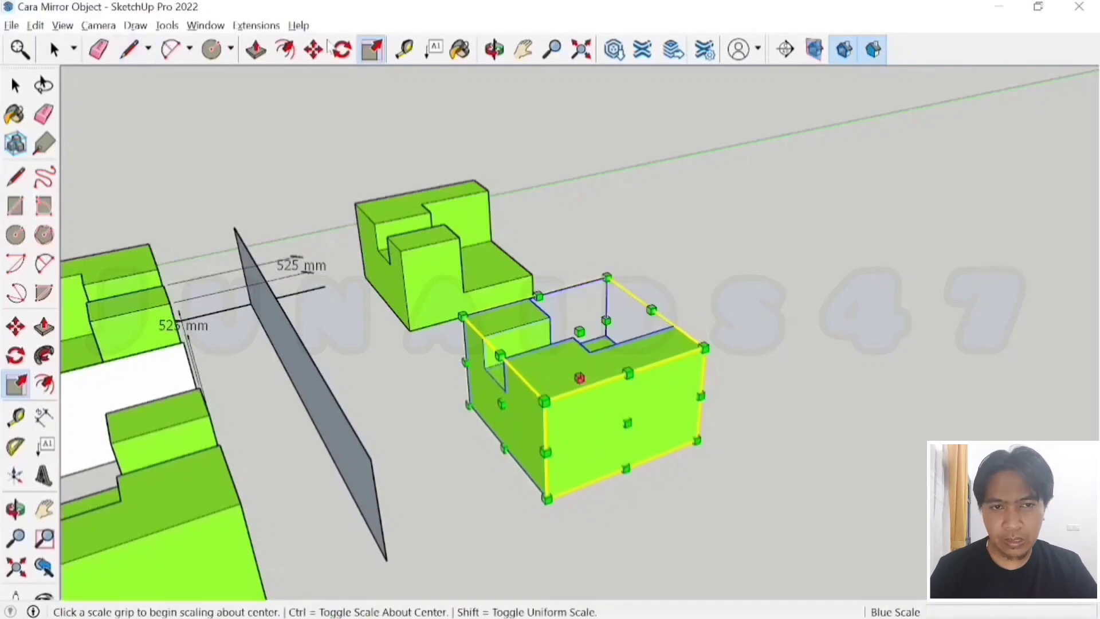
- Copy that block about 2689 mm straight up along the blue axis
{"action": "left_click", "coordinate": [314, 50]}
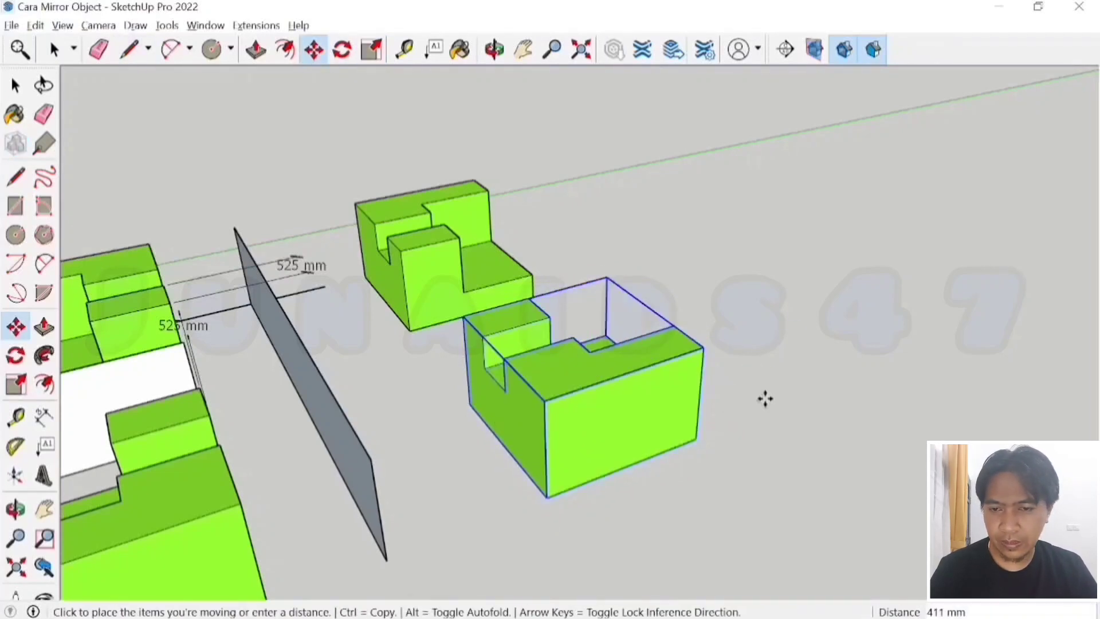
{"action": "key", "text": "ctrl"}
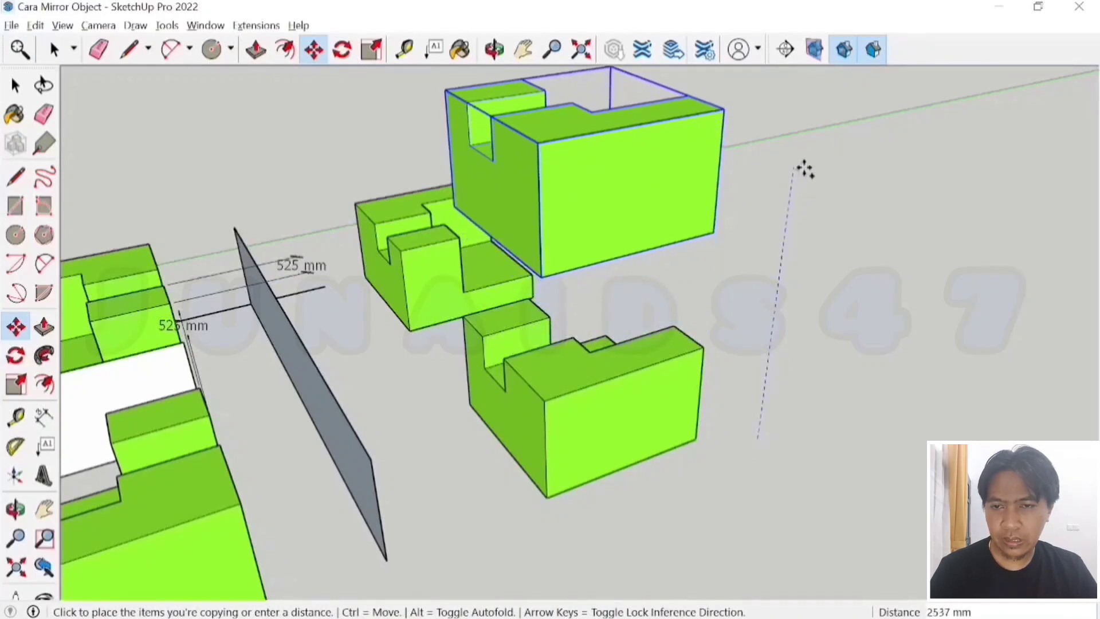
{"action": "left_click", "coordinate": [793, 148]}
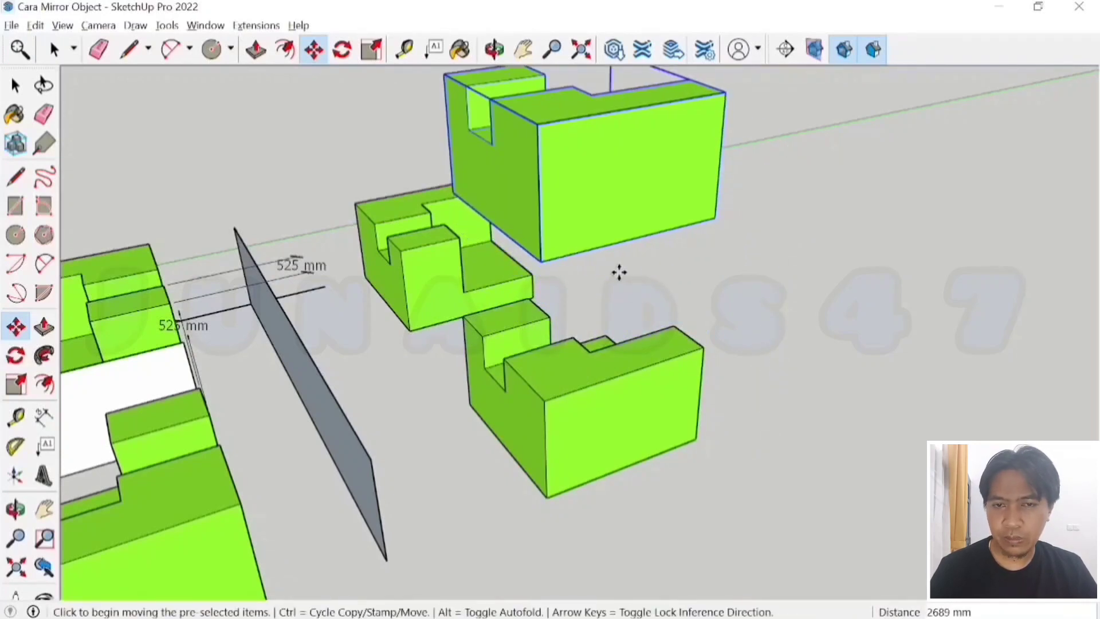
- Flip the raised copy upside down in place by scaling it along the blue axis about its center
{"action": "middle_click_drag", "start_coordinate": [619, 273], "coordinate": [626, 287]}
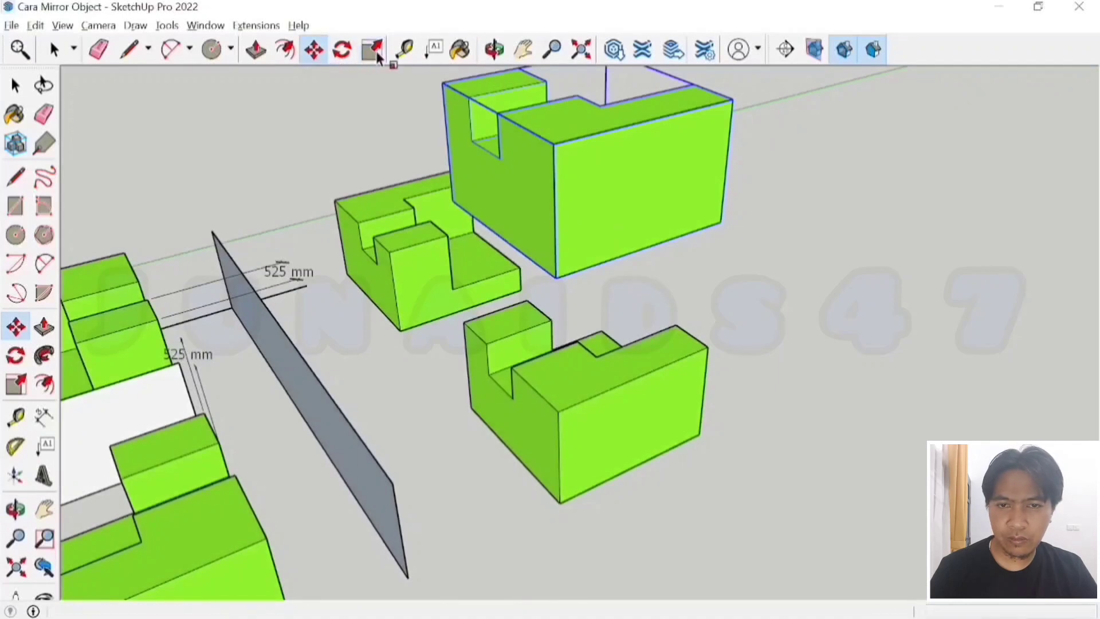
{"action": "left_click", "coordinate": [376, 53]}
{"action": "scroll", "coordinate": [550, 291], "scroll_direction": "down", "scroll_amount": 1}
{"action": "middle_click_drag", "start_coordinate": [551, 292], "coordinate": [549, 310]}
{"action": "left_click", "coordinate": [576, 123]}
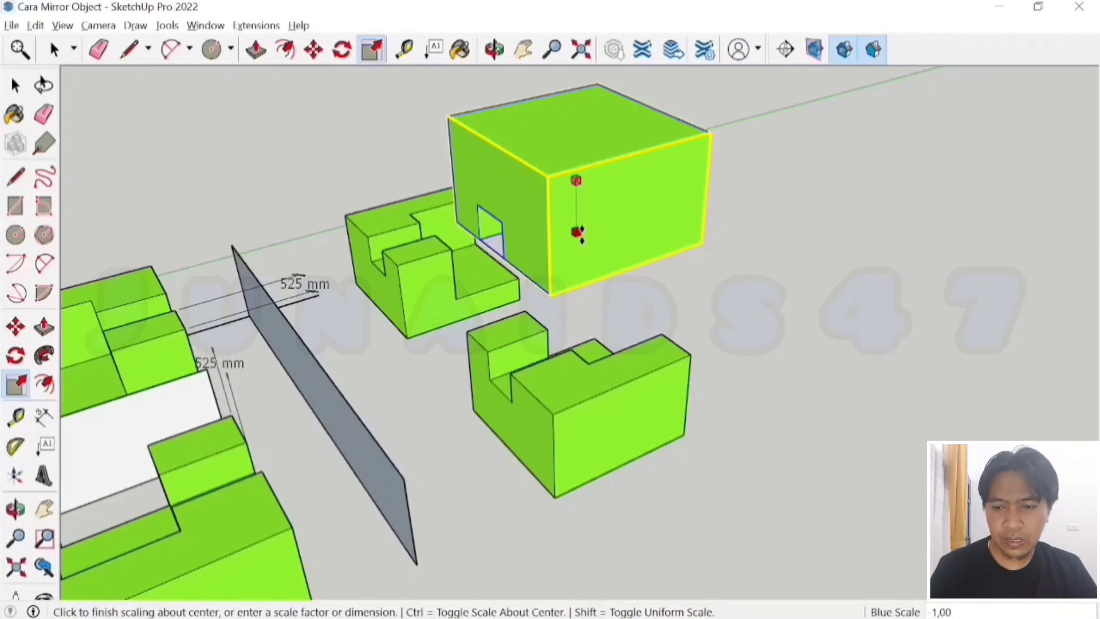
{"action": "left_click", "coordinate": [579, 233]}
- Delete the closed door nearest the green blocks
{"action": "middle_click_drag", "start_coordinate": [579, 233], "coordinate": [447, 175]}
{"action": "middle_click_drag", "start_coordinate": [785, 368], "coordinate": [803, 566]}
{"action": "middle_click_drag", "start_coordinate": [518, 472], "coordinate": [697, 536]}
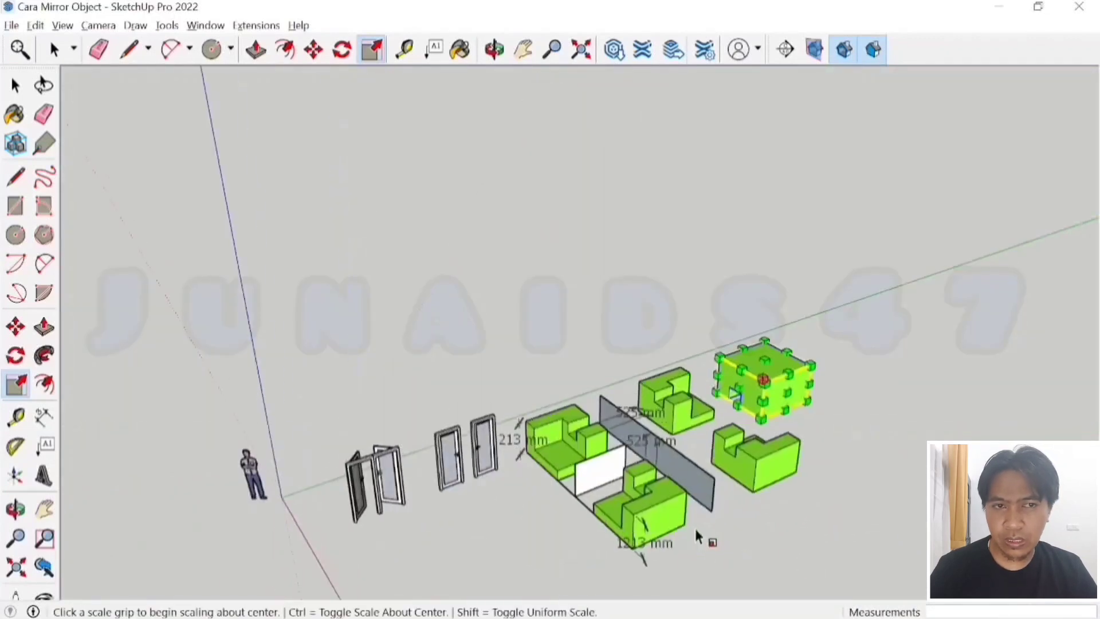
{"action": "scroll", "coordinate": [634, 539], "scroll_direction": "up", "scroll_amount": 5}
{"action": "scroll", "coordinate": [773, 426], "scroll_direction": "down", "scroll_amount": 5}
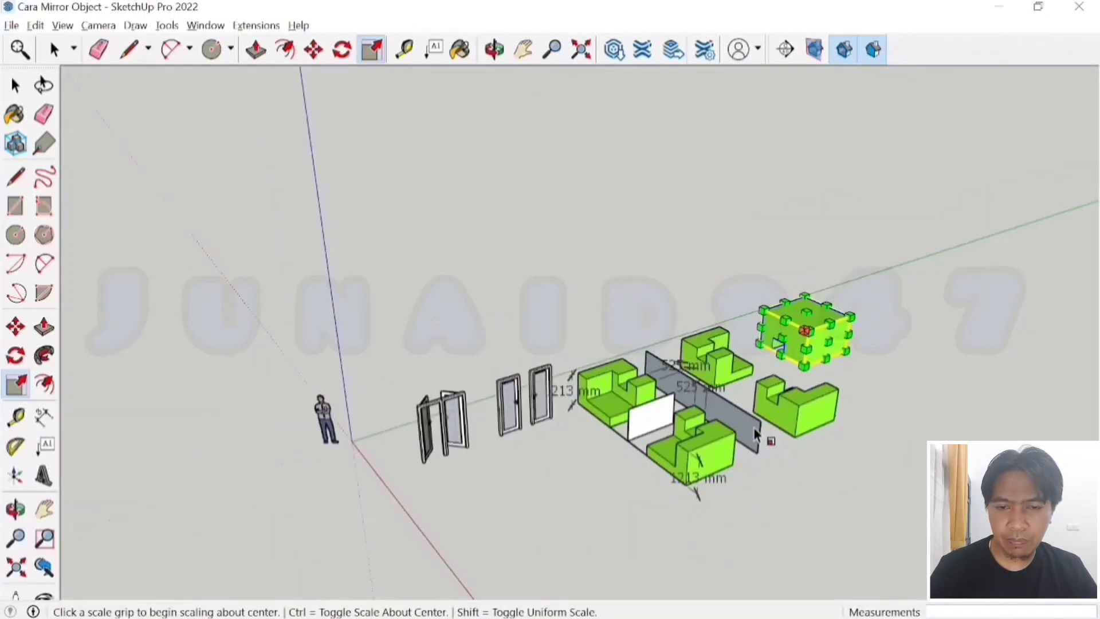
{"action": "scroll", "coordinate": [613, 444], "scroll_direction": "up", "scroll_amount": 1}
{"action": "scroll", "coordinate": [608, 447], "scroll_direction": "up", "scroll_amount": 2}
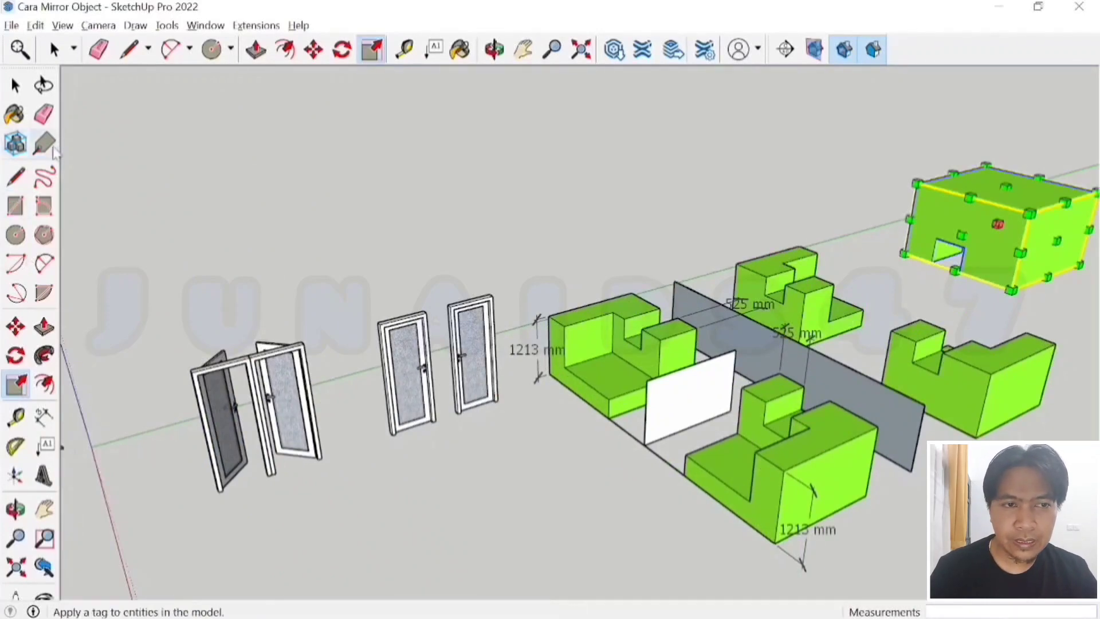
{"action": "left_click", "coordinate": [53, 47]}
{"action": "scroll", "coordinate": [540, 380], "scroll_direction": "up", "scroll_amount": 2}
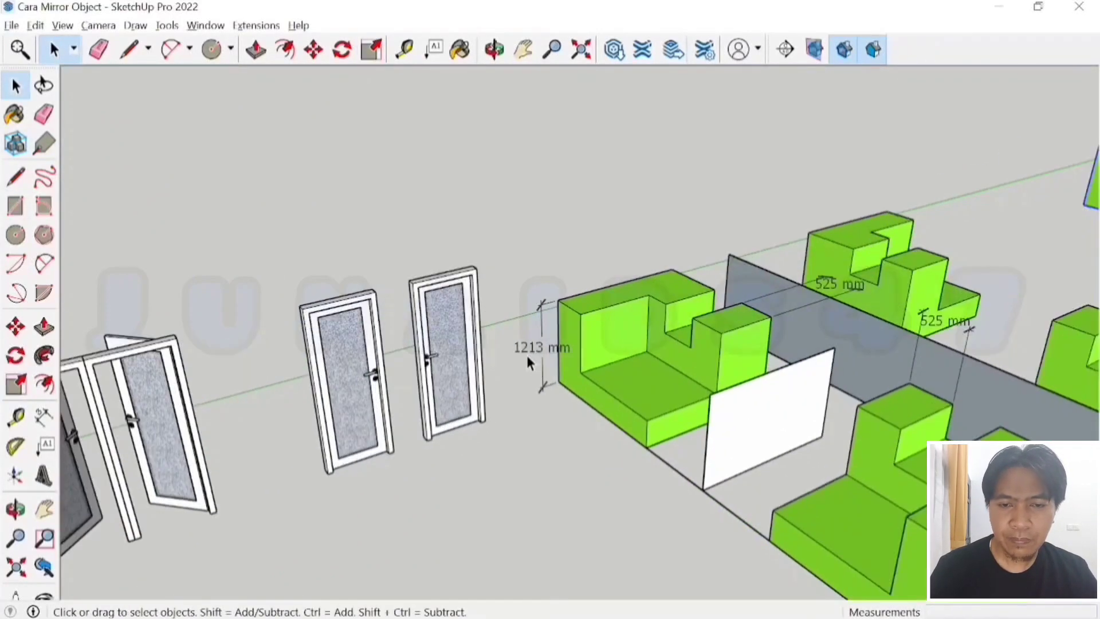
{"action": "left_click", "coordinate": [470, 371]}
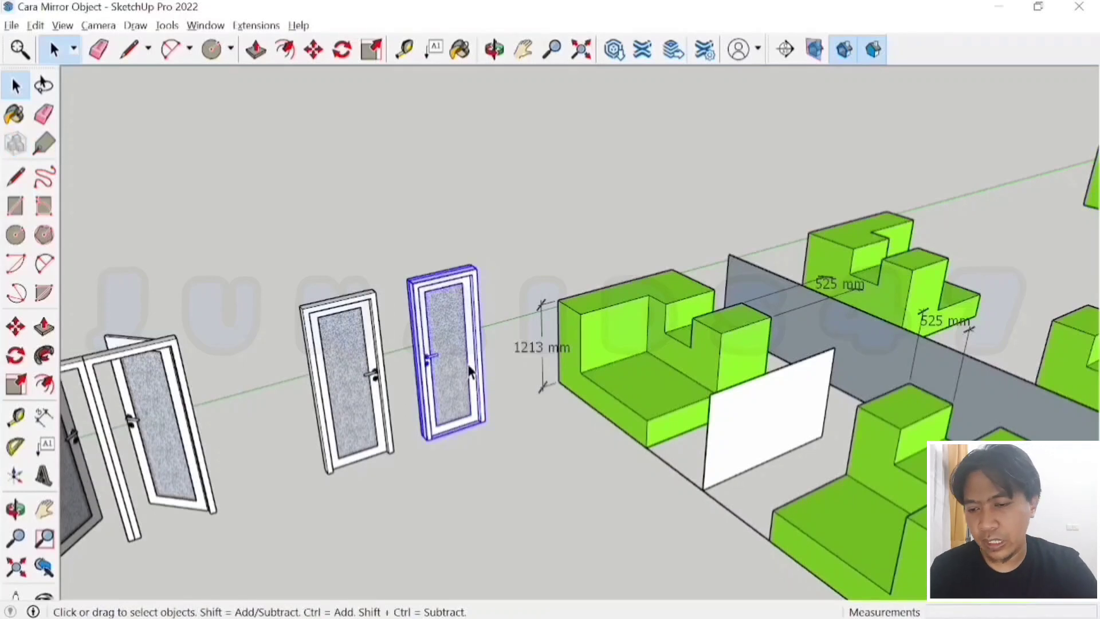
{"action": "key", "text": "Delete"}
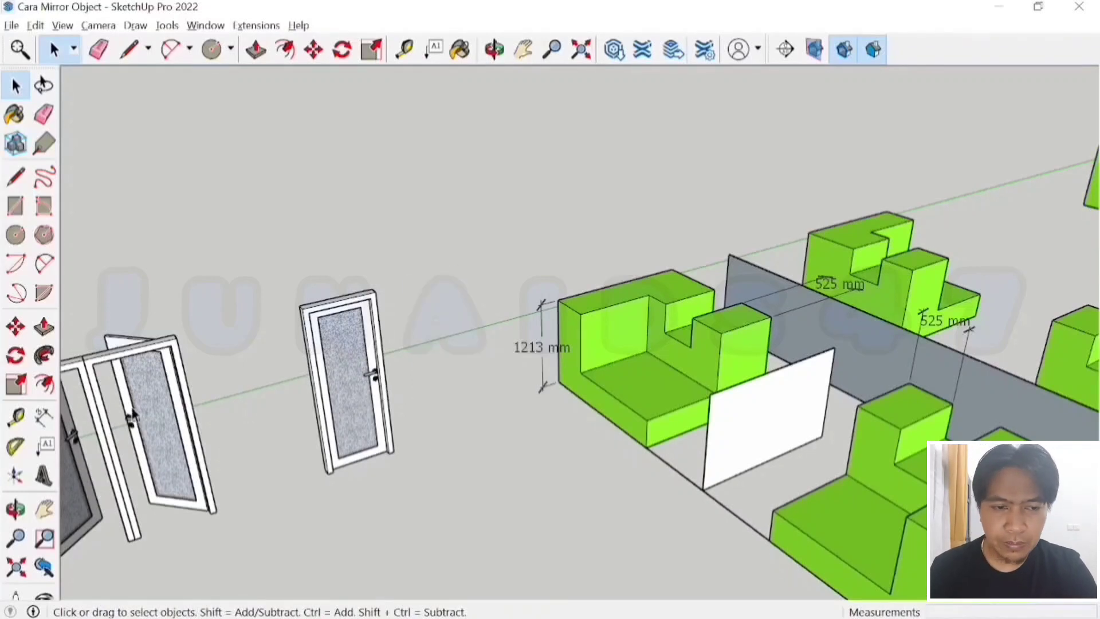
- Delete the open door closest to the remaining closed door, leaving the other open door in place
{"action": "left_click", "coordinate": [154, 397]}
{"action": "scroll", "coordinate": [352, 390], "scroll_direction": "down", "scroll_amount": 2}
{"action": "key", "text": "Delete"}
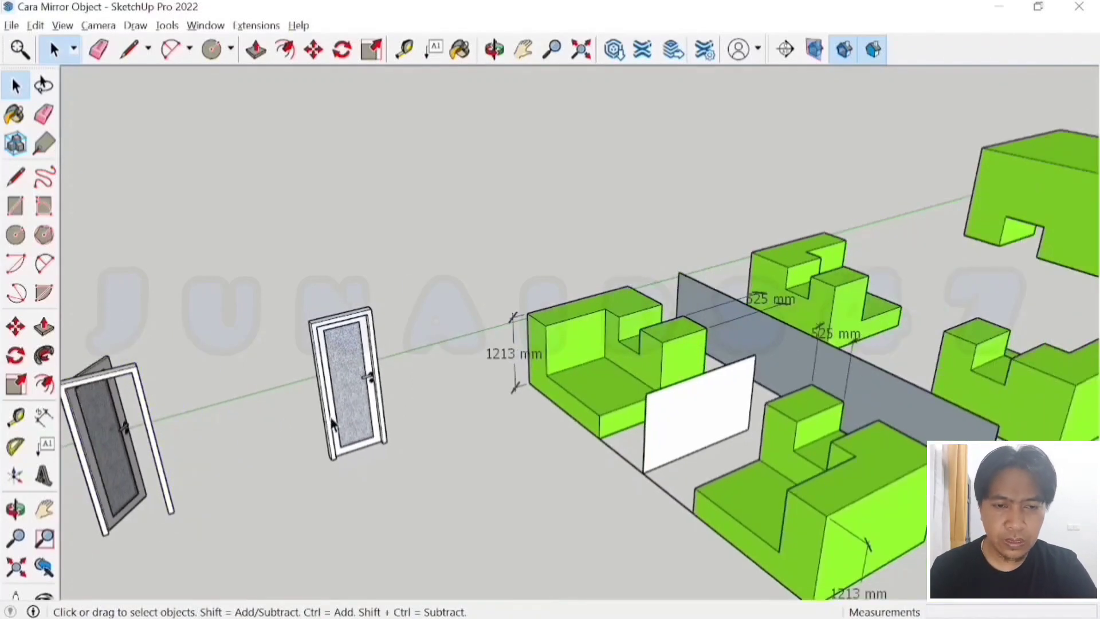
- Try to place a copy of the remaining closed door toward the green blocks, and discard that copy
{"action": "left_click", "coordinate": [370, 378]}
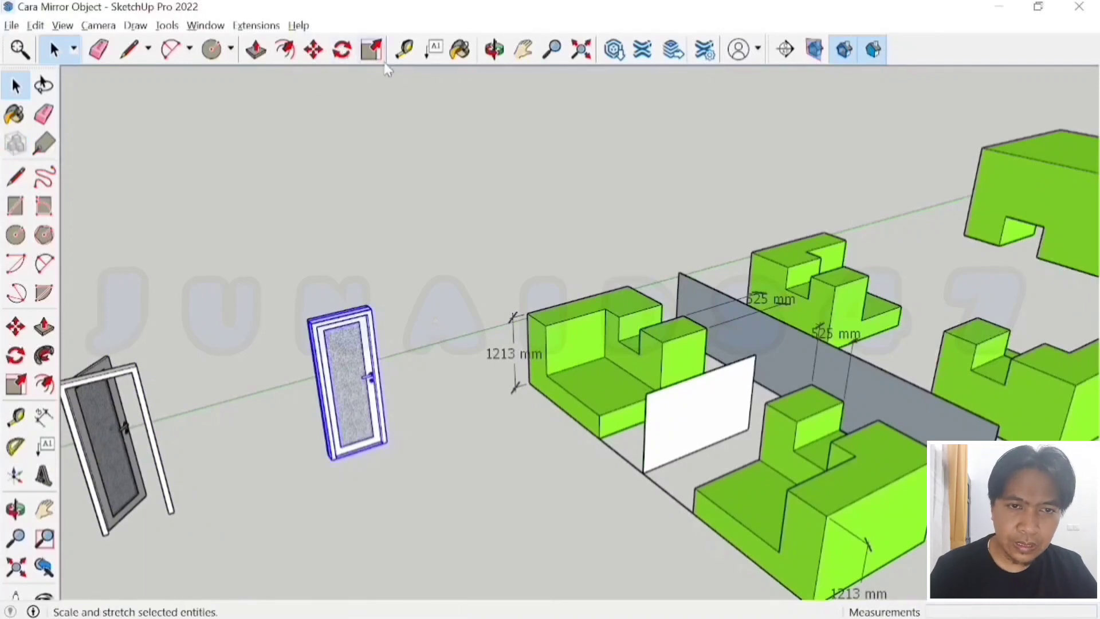
{"action": "left_click", "coordinate": [372, 49]}
{"action": "scroll", "coordinate": [384, 391], "scroll_direction": "up", "scroll_amount": 3}
{"action": "scroll", "coordinate": [389, 394], "scroll_direction": "up", "scroll_amount": 2}
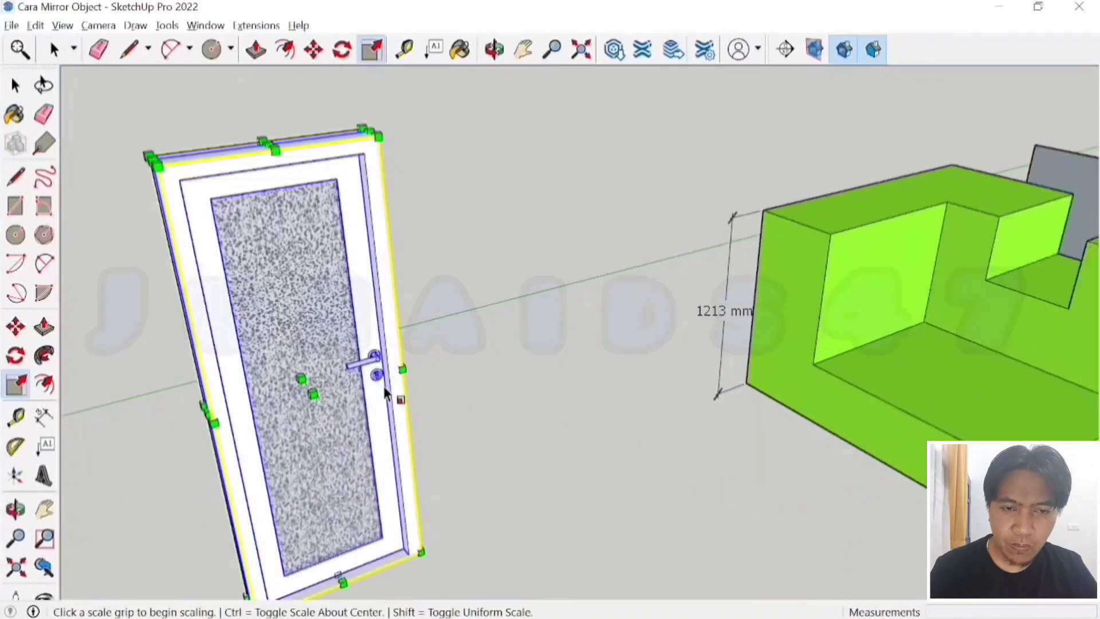
{"action": "scroll", "coordinate": [354, 266], "scroll_direction": "up", "scroll_amount": 1}
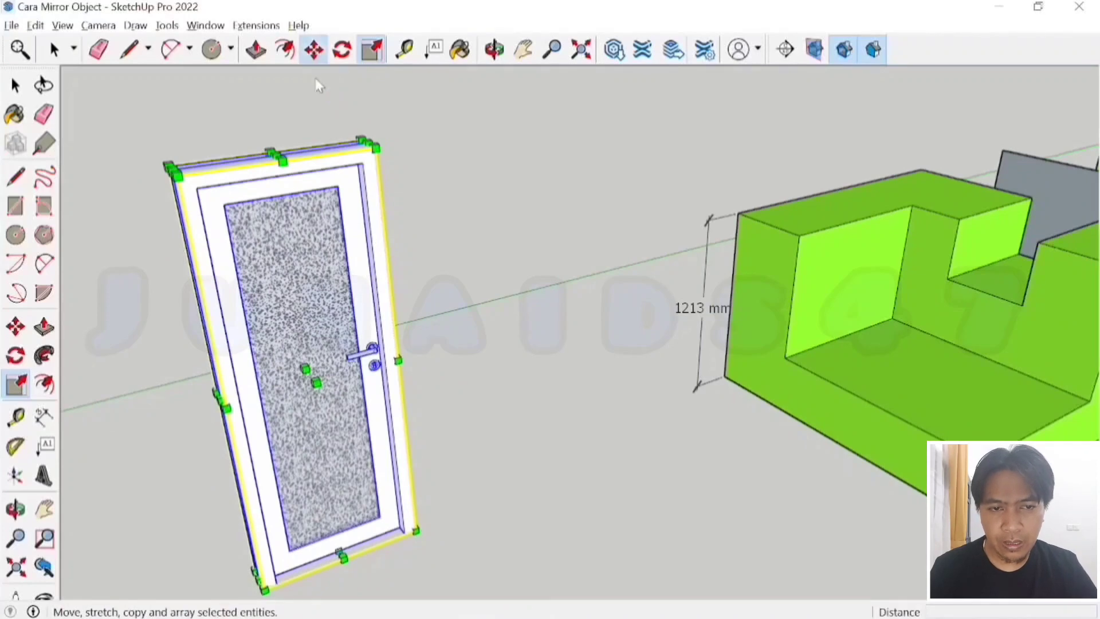
{"action": "left_click", "coordinate": [314, 49]}
{"action": "scroll", "coordinate": [361, 470], "scroll_direction": "down", "scroll_amount": 1}
{"action": "scroll", "coordinate": [358, 486], "scroll_direction": "down", "scroll_amount": 1}
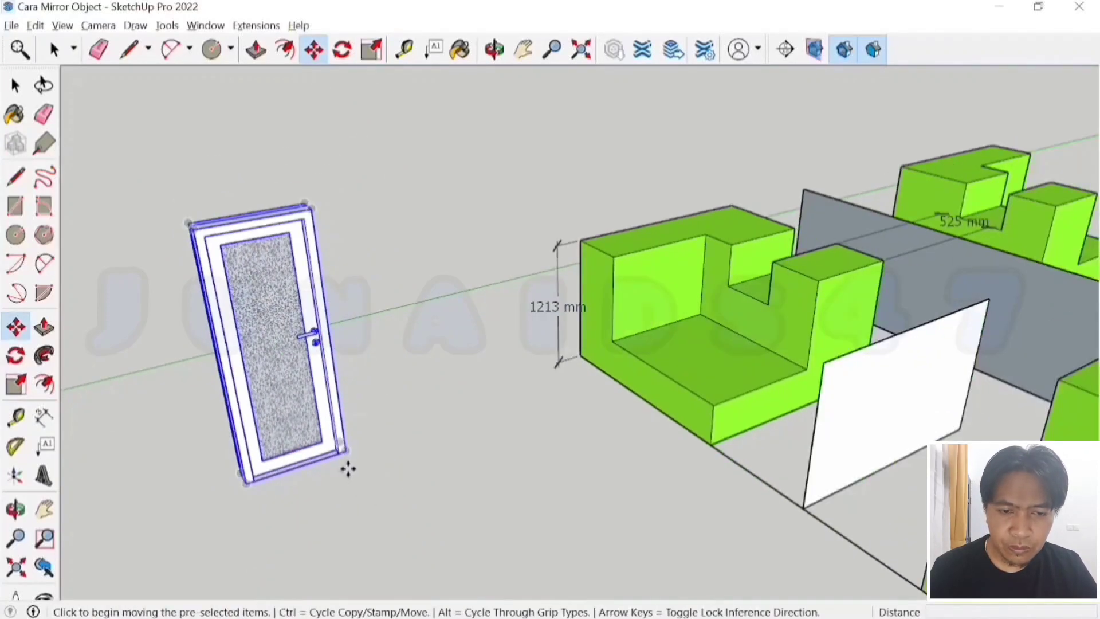
{"action": "left_click", "coordinate": [345, 454]}
{"action": "key", "text": "ctrl"}
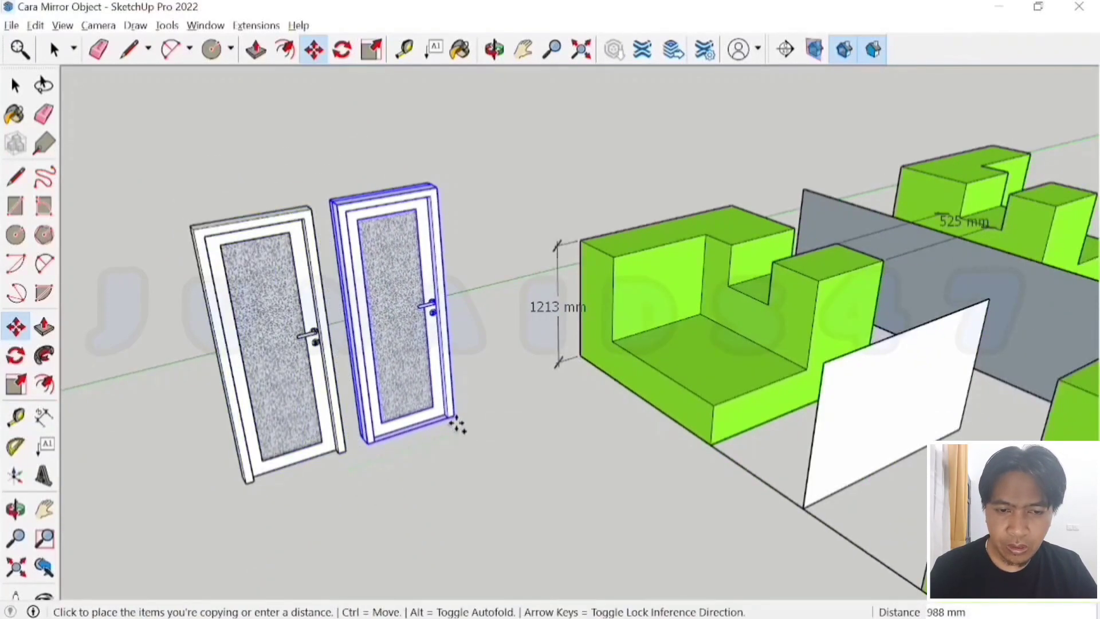
{"action": "left_click", "coordinate": [462, 422]}
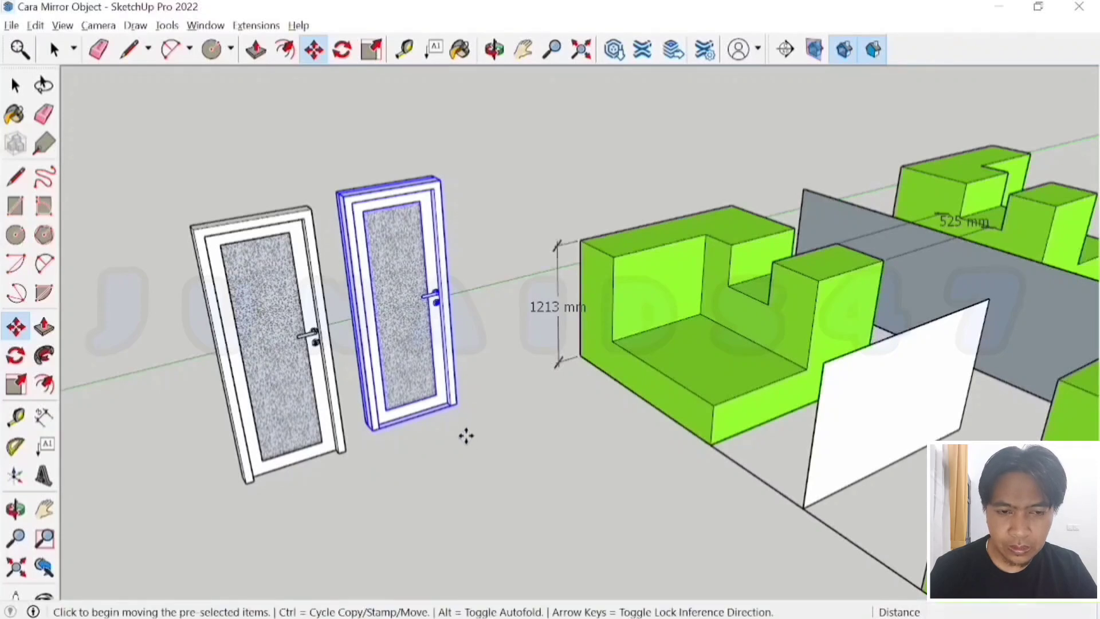
{"action": "key", "text": "Delete"}
- Copy the closed door about 1372 mm along the green axis toward the green blocks
{"action": "left_click", "coordinate": [316, 448]}
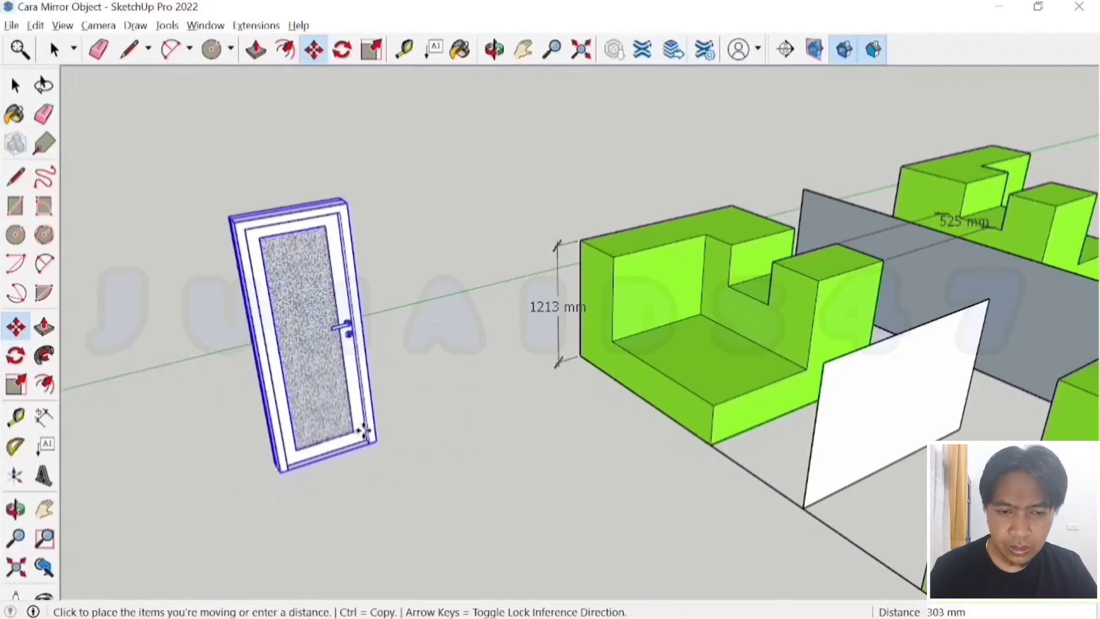
{"action": "key", "text": "ctrl"}
{"action": "left_click", "coordinate": [473, 392]}
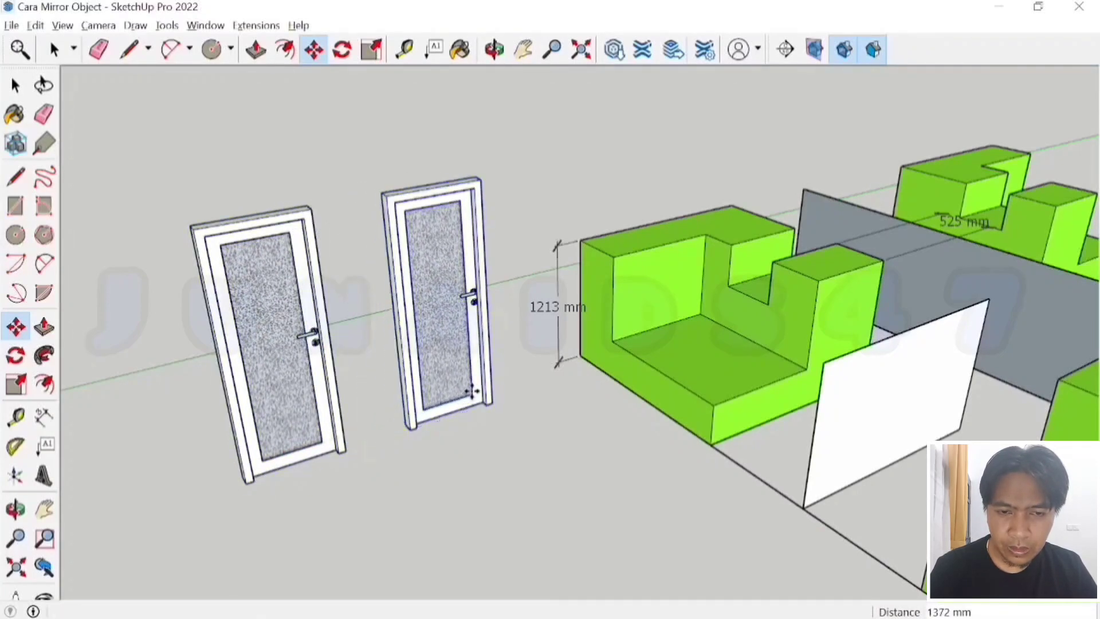
- Mirror the copied door in place across its width by scaling it by -1 about its center
{"action": "left_click", "coordinate": [371, 49]}
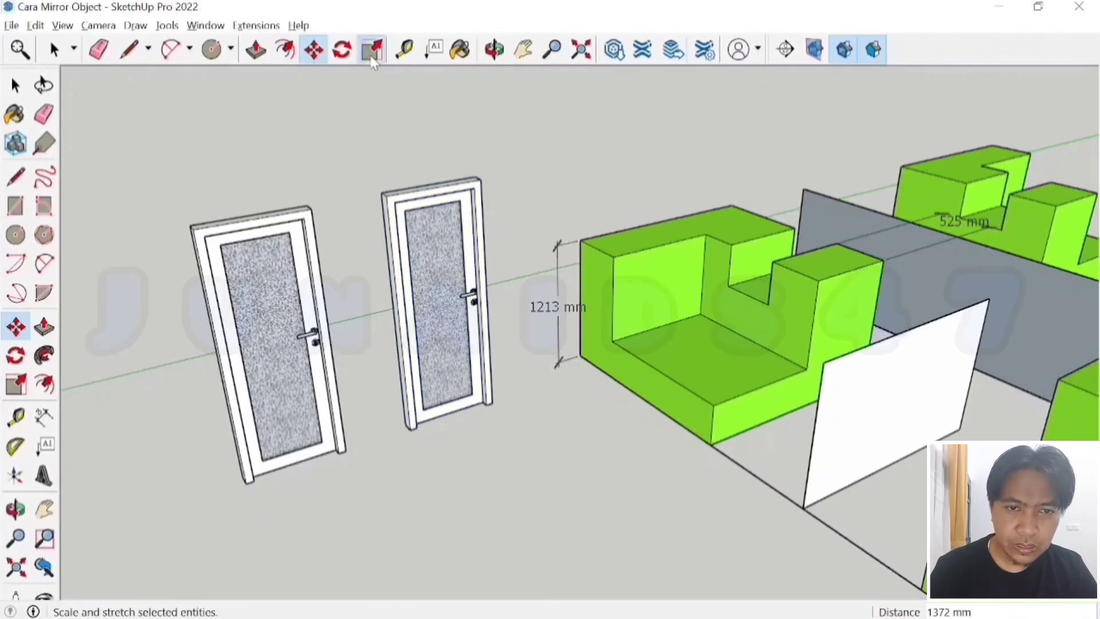
{"action": "scroll", "coordinate": [410, 319], "scroll_direction": "up", "scroll_amount": 5}
{"action": "left_click", "coordinate": [410, 309]}
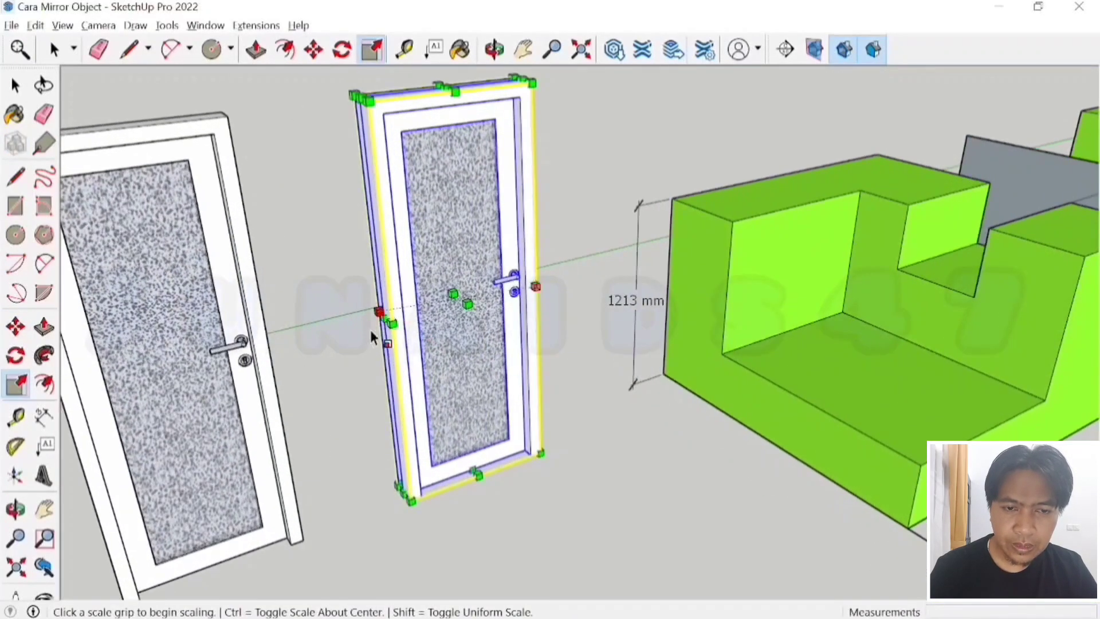
{"action": "scroll", "coordinate": [383, 312], "scroll_direction": "up", "scroll_amount": 3}
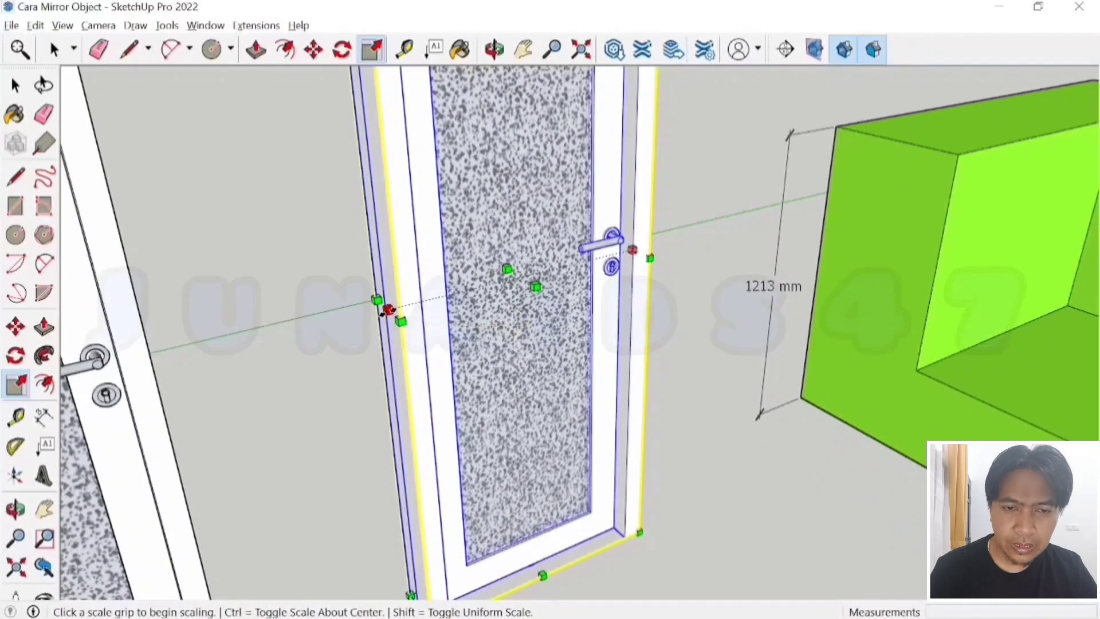
{"action": "left_click", "coordinate": [387, 310]}
{"action": "key", "text": "ctrl"}
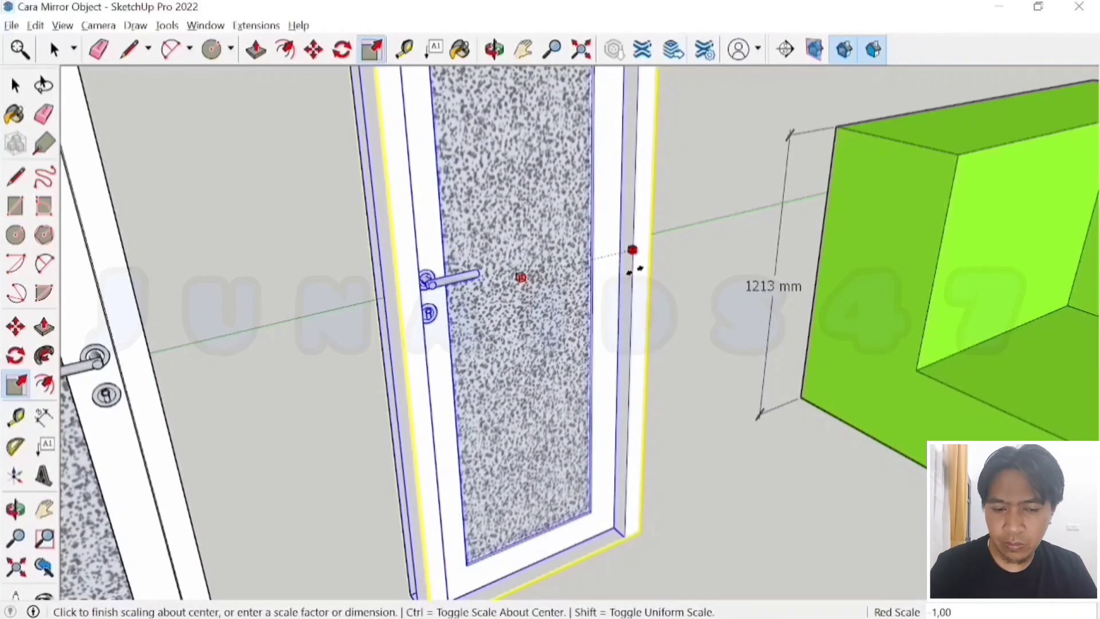
{"action": "type", "text": "-1"}
{"action": "key", "text": "Return"}
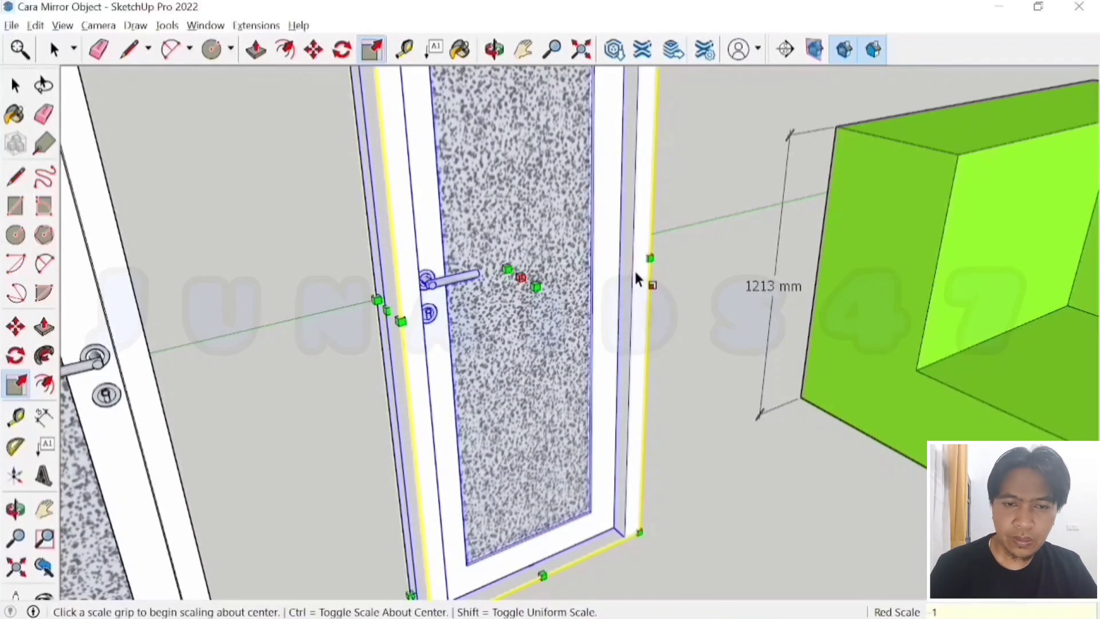
- Compare the mirrored closed door with the original beside it and clear the selection
{"action": "scroll", "coordinate": [634, 269], "scroll_direction": "down", "scroll_amount": 5}
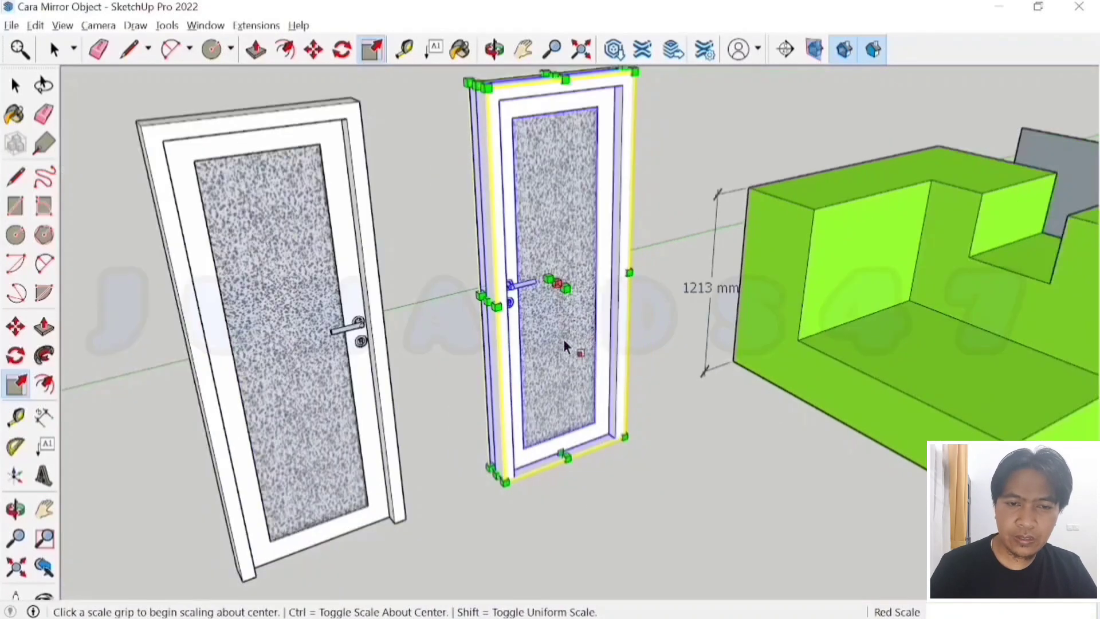
{"action": "middle_click_drag", "start_coordinate": [563, 339], "coordinate": [719, 322]}
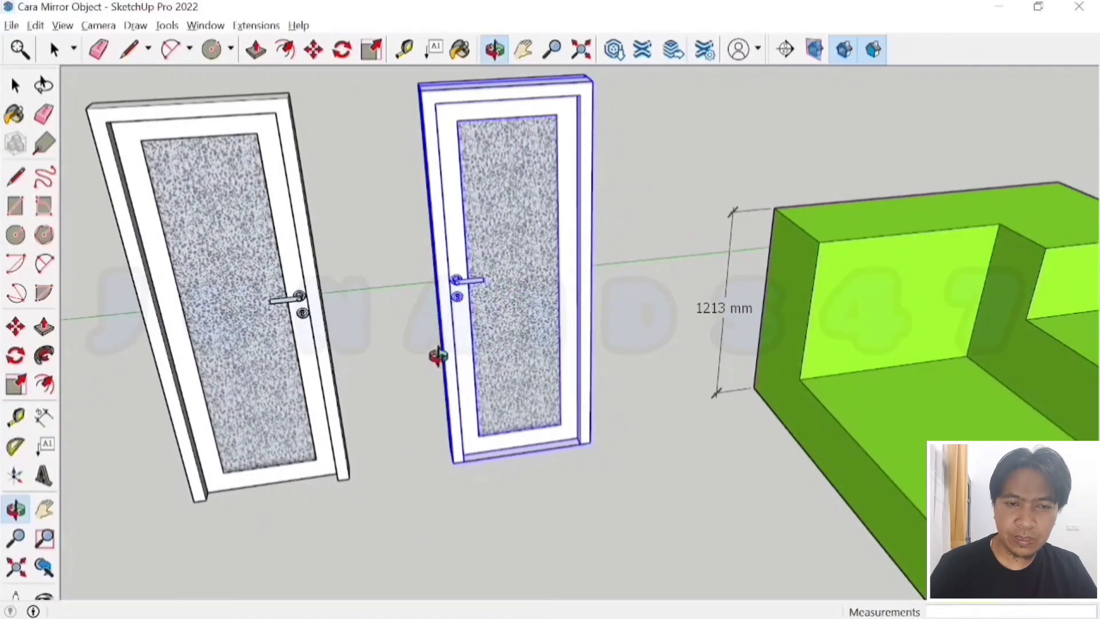
{"action": "scroll", "coordinate": [719, 322], "scroll_direction": "down", "scroll_amount": 5}
{"action": "scroll", "coordinate": [405, 327], "scroll_direction": "up", "scroll_amount": 4}
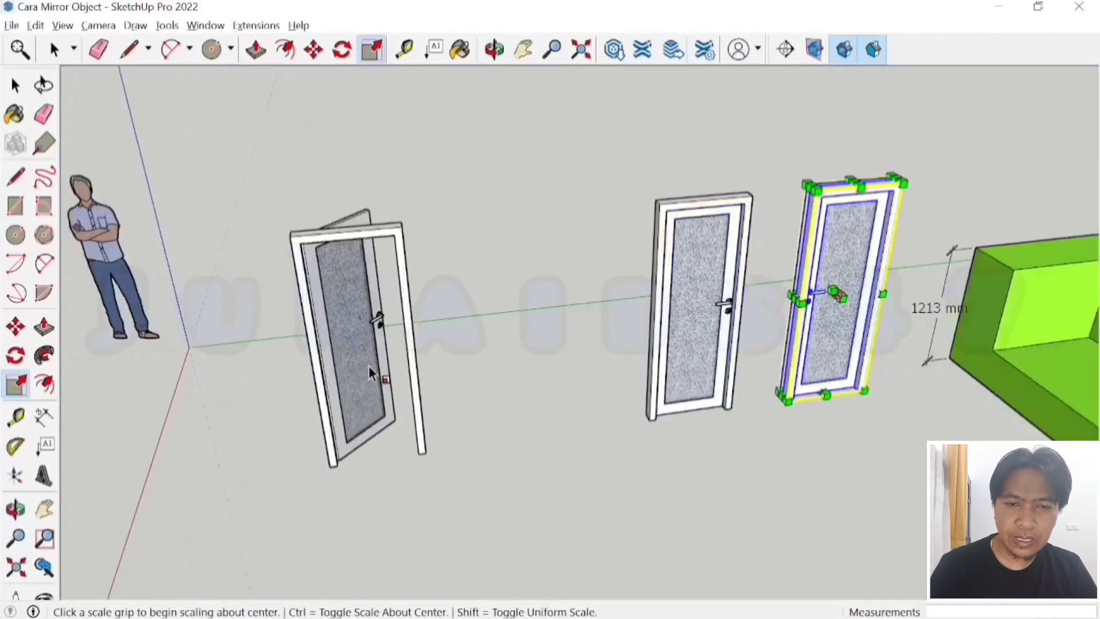
{"action": "middle_click_drag", "start_coordinate": [369, 365], "coordinate": [449, 414]}
{"action": "left_click", "coordinate": [427, 431]}
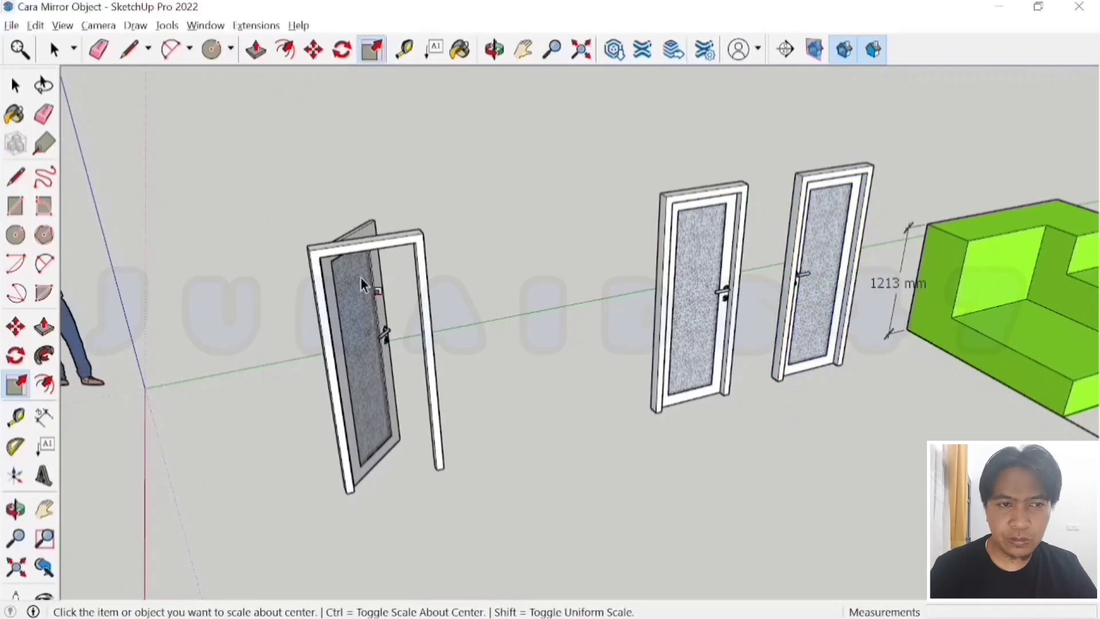
- Copy the open door 800 mm along the green axis so the copy's frame adjoins the original's frame
{"action": "left_click", "coordinate": [54, 49]}
{"action": "scroll", "coordinate": [403, 429], "scroll_direction": "up", "scroll_amount": 3}
{"action": "left_click", "coordinate": [377, 346]}
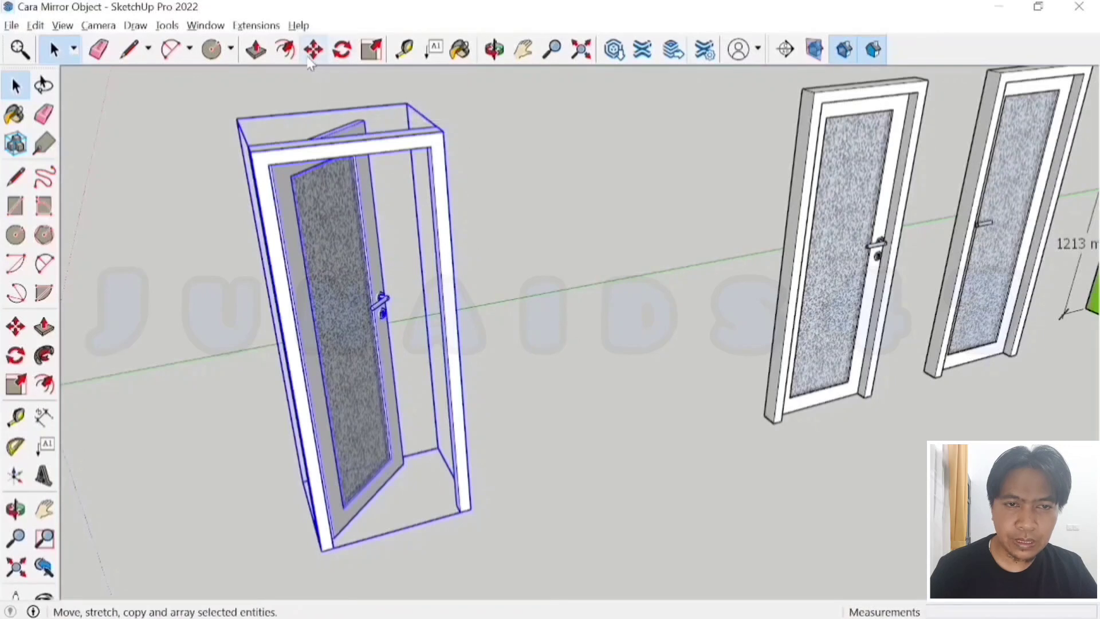
{"action": "left_click", "coordinate": [372, 49]}
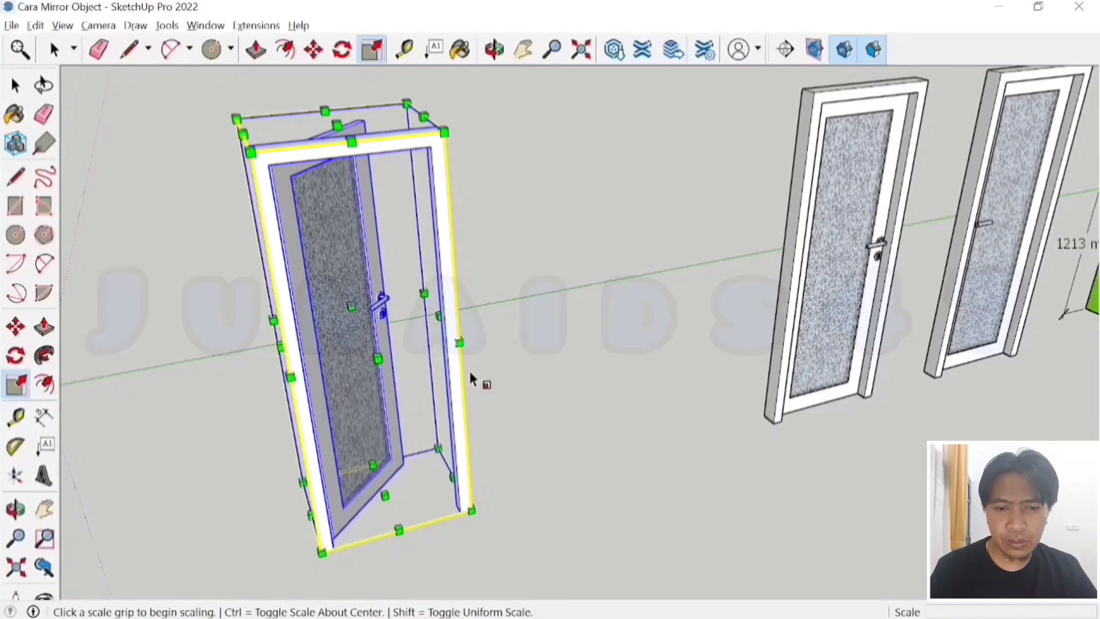
{"action": "middle_click_drag", "start_coordinate": [469, 374], "coordinate": [499, 361]}
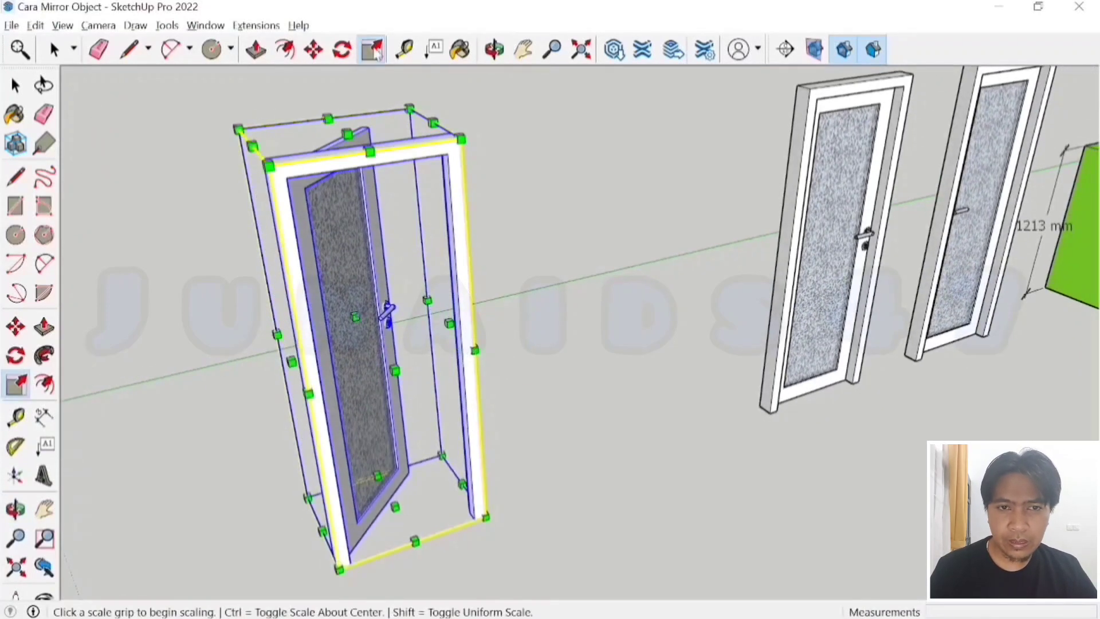
{"action": "left_click", "coordinate": [313, 50]}
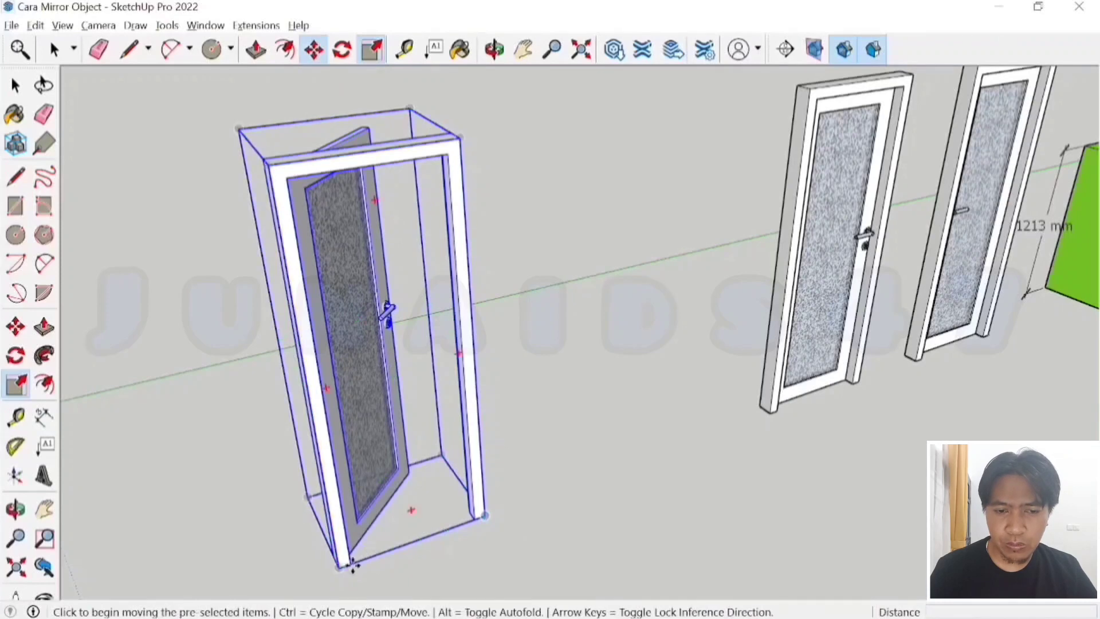
{"action": "left_click", "coordinate": [339, 567]}
{"action": "key", "text": "ctrl"}
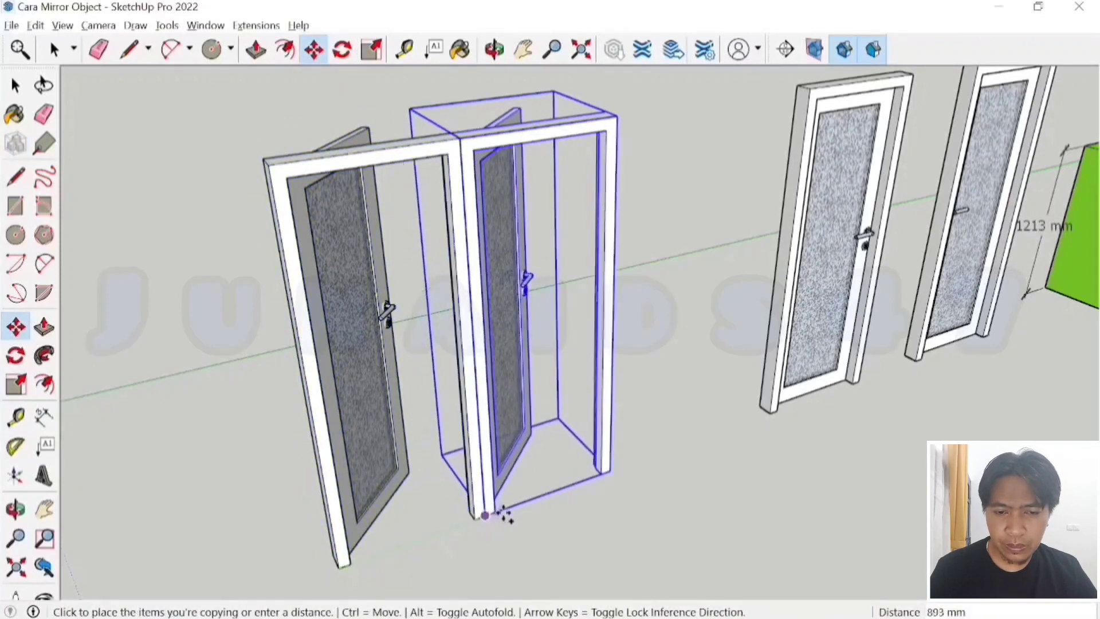
{"action": "left_click", "coordinate": [484, 510]}
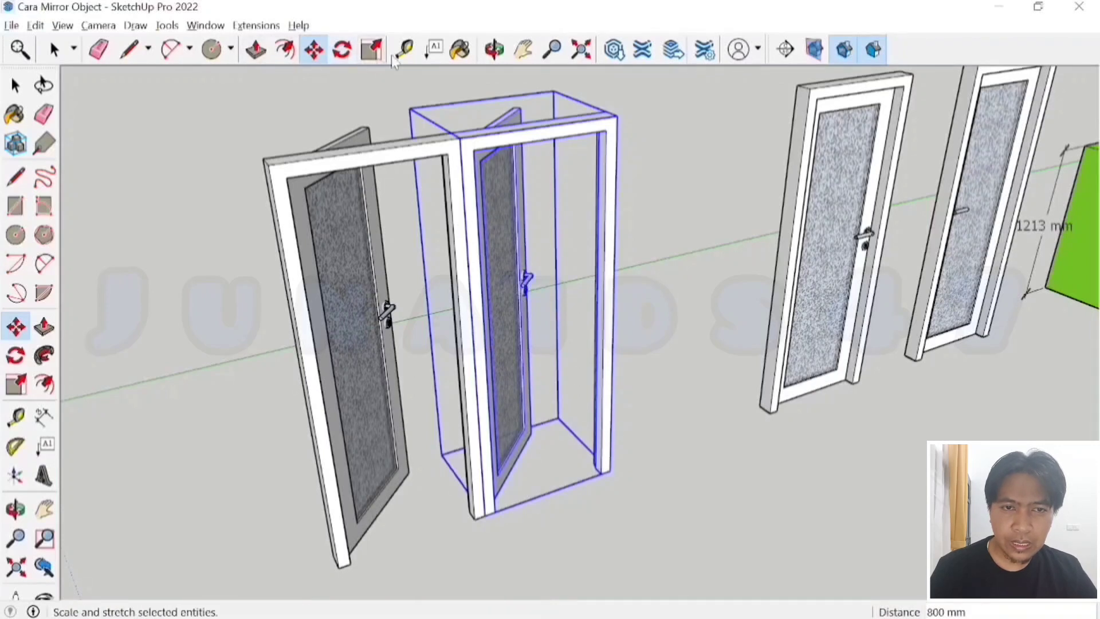
- Mirror the copied open door in place along the green axis by scaling it by -1 about its center
{"action": "left_click", "coordinate": [372, 50]}
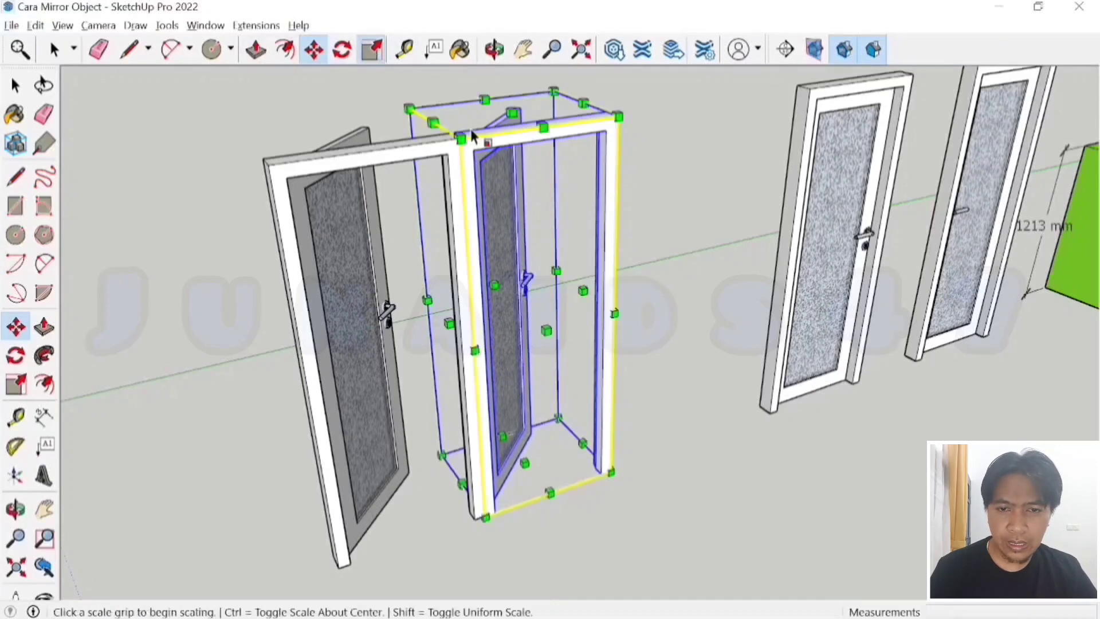
{"action": "left_click", "coordinate": [449, 323]}
{"action": "key", "text": "ctrl"}
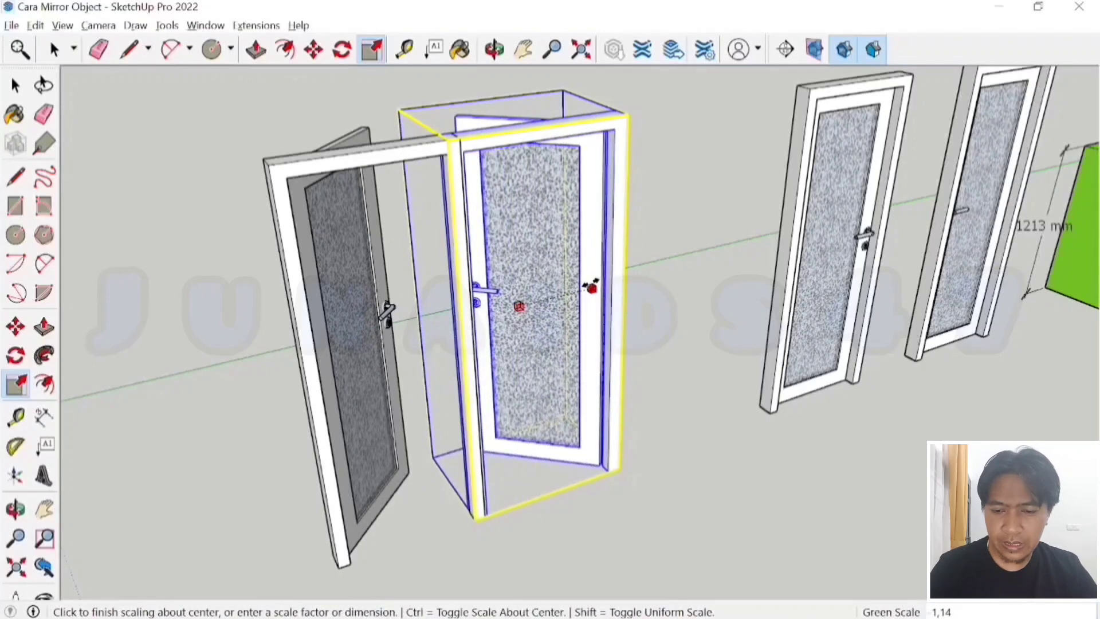
{"action": "type", "text": "-1"}
{"action": "key", "text": "Return"}
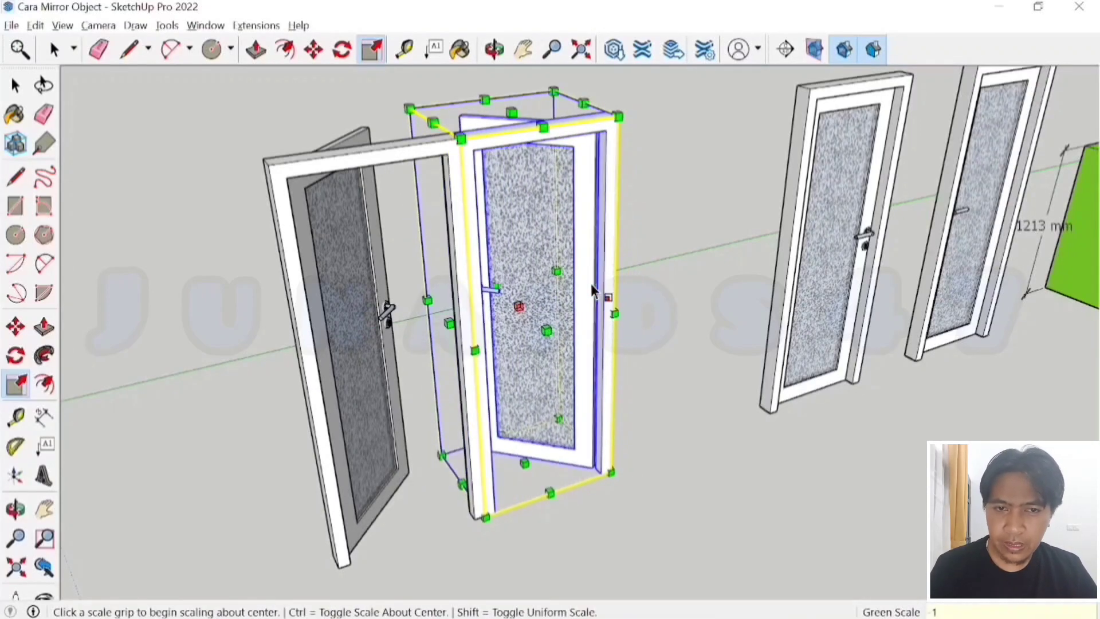
{"action": "middle_click_drag", "start_coordinate": [542, 273], "coordinate": [499, 270]}
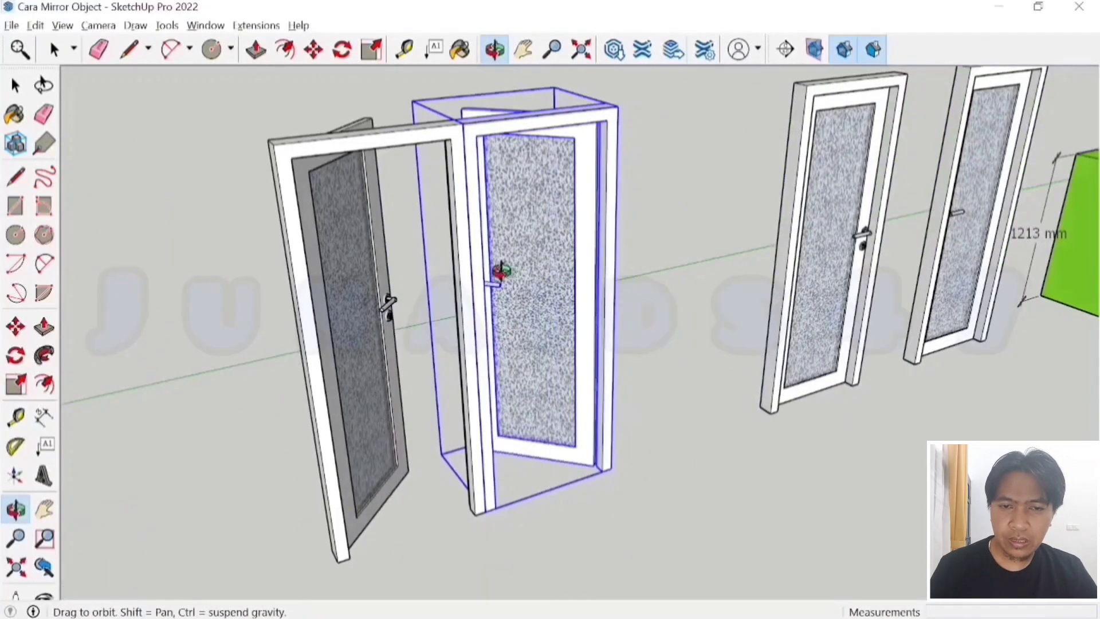
{"action": "key", "text": "s"}
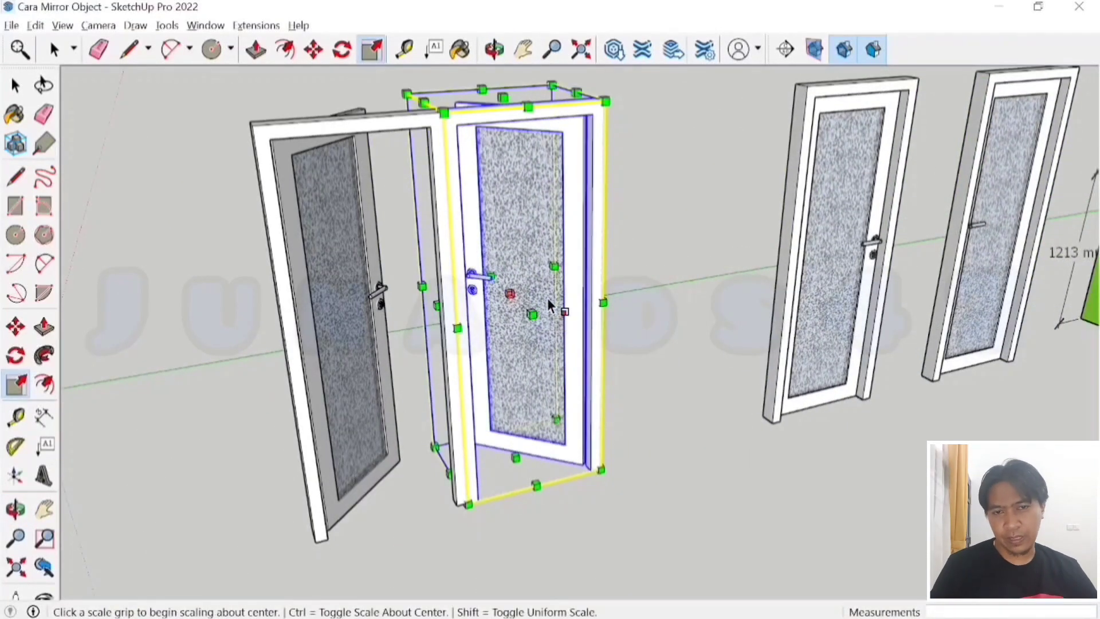
- Copy both adjoining open doors straight up so the copied pair stands on top of the original pair's frame
{"action": "scroll", "coordinate": [548, 298], "scroll_direction": "down", "scroll_amount": 3}
{"action": "scroll", "coordinate": [516, 298], "scroll_direction": "up", "scroll_amount": 1}
{"action": "left_click", "coordinate": [54, 49]}
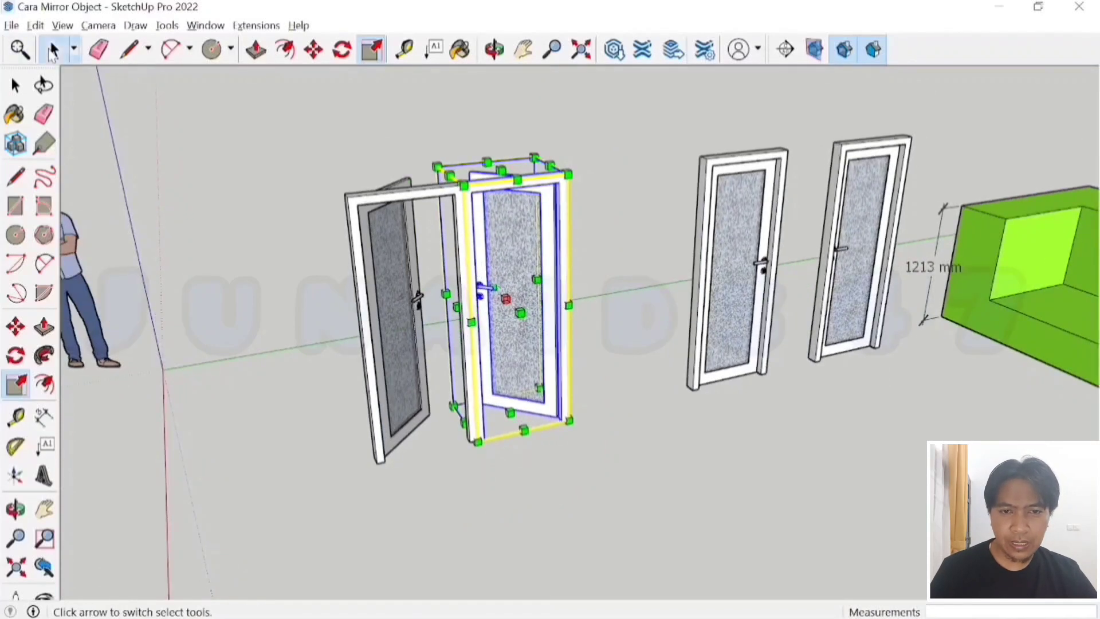
{"action": "left_click", "coordinate": [436, 246], "text": "shift"}
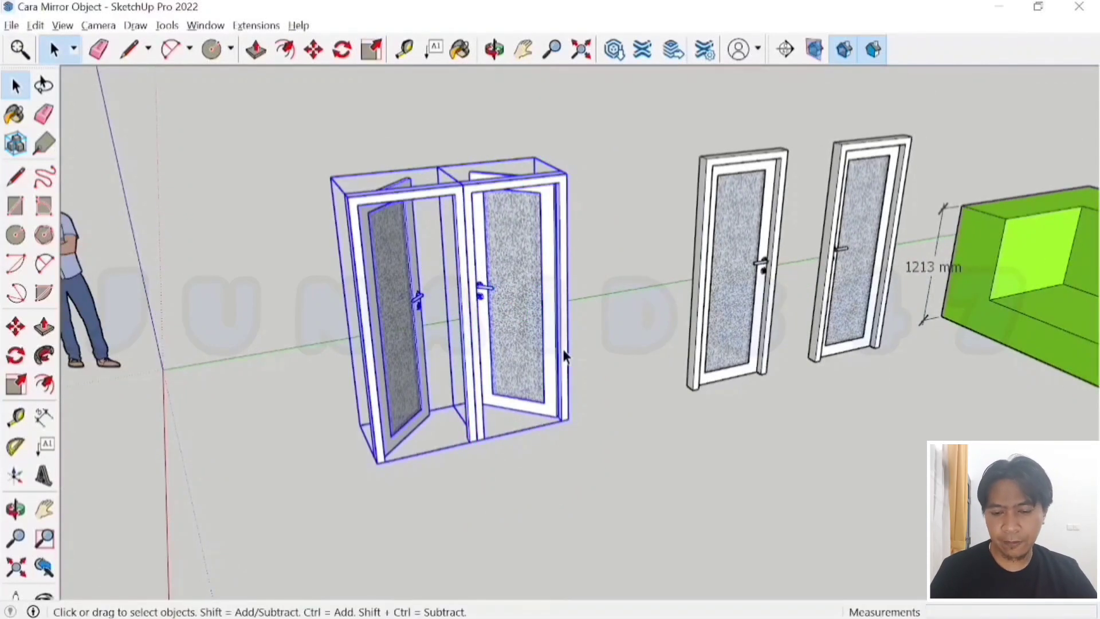
{"action": "key", "text": "m"}
{"action": "left_click", "coordinate": [573, 423]}
{"action": "key", "text": "ctrl"}
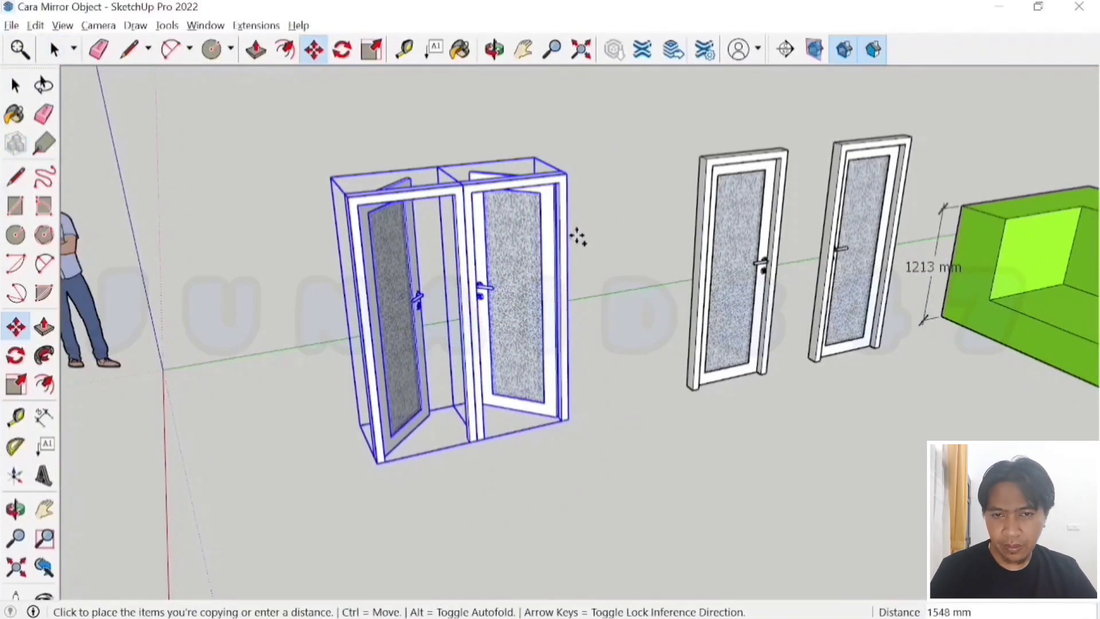
{"action": "left_click", "coordinate": [567, 174]}
{"action": "scroll", "coordinate": [494, 68], "scroll_direction": "down", "scroll_amount": 4}
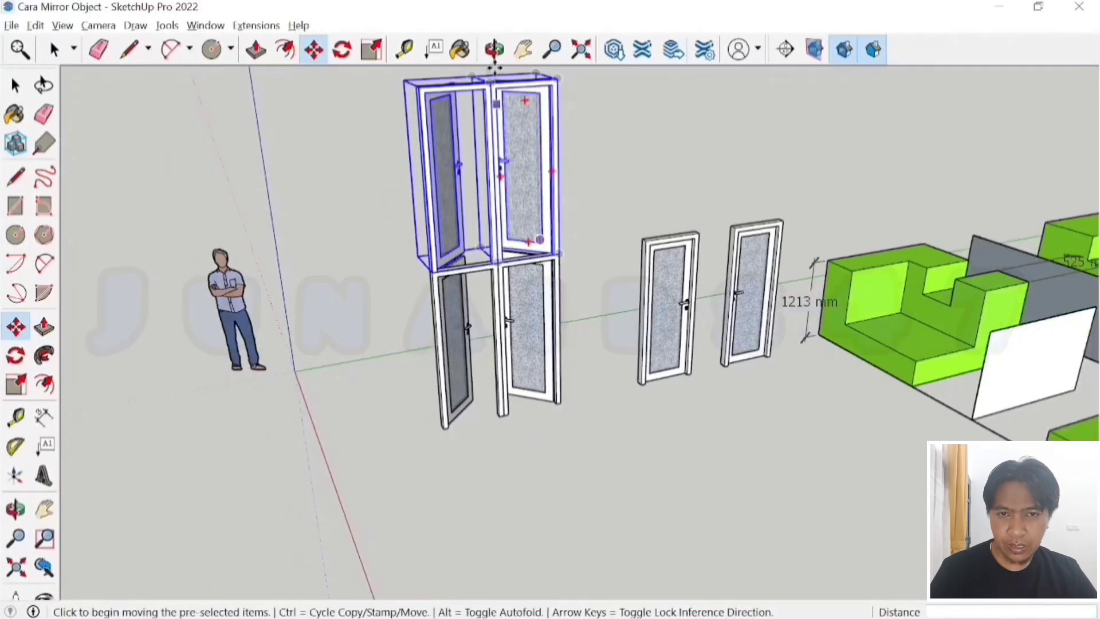
- Flip the upper pair of open doors along the blue axis by scaling it by -1 about its center
{"action": "scroll", "coordinate": [494, 68], "scroll_direction": "up", "scroll_amount": 5}
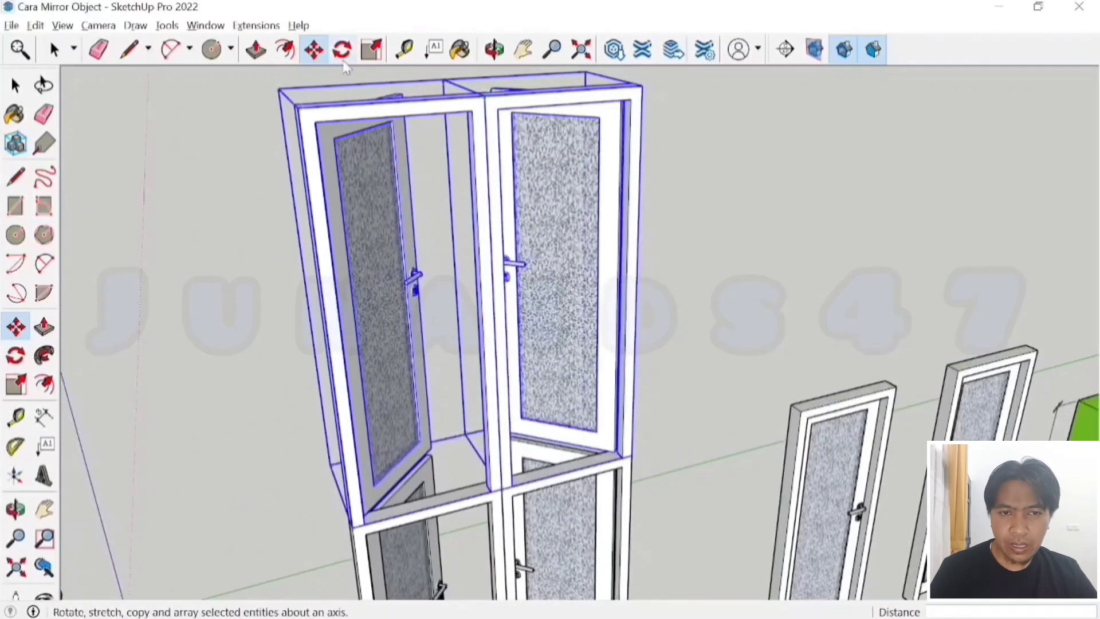
{"action": "left_click", "coordinate": [372, 50]}
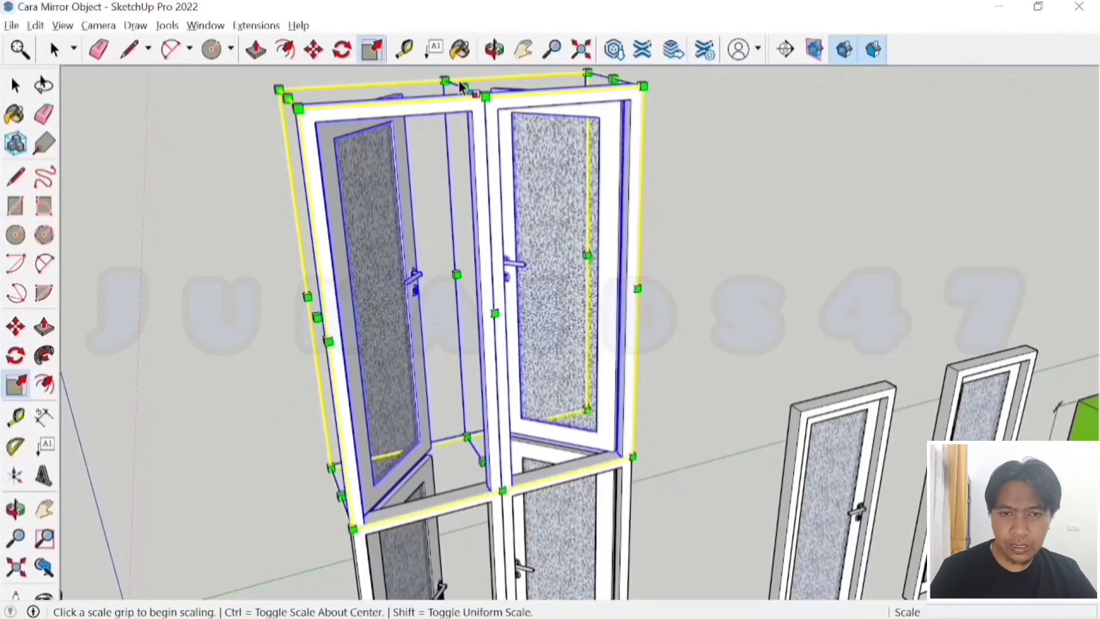
{"action": "left_click", "coordinate": [460, 86]}
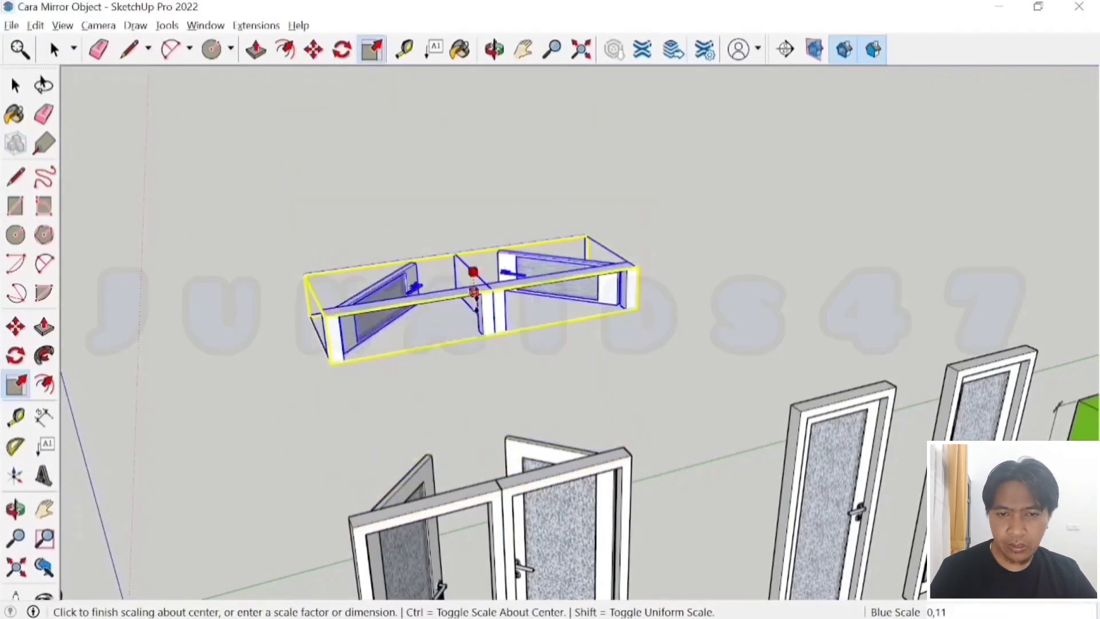
{"action": "type", "text": "-"}
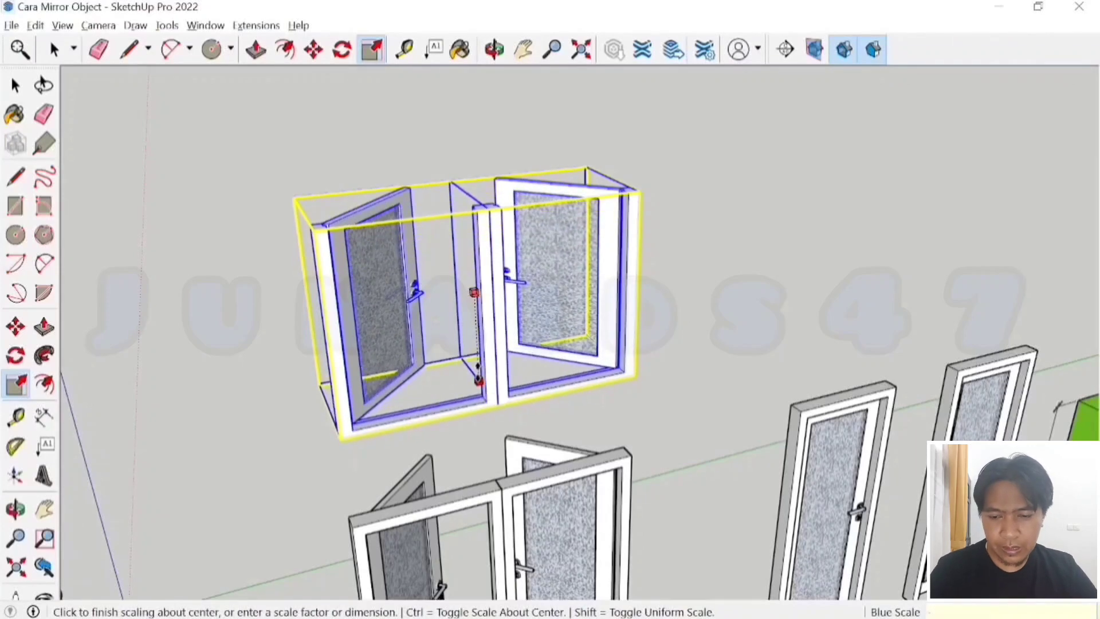
{"action": "type", "text": "1"}
{"action": "key", "text": "Return"}
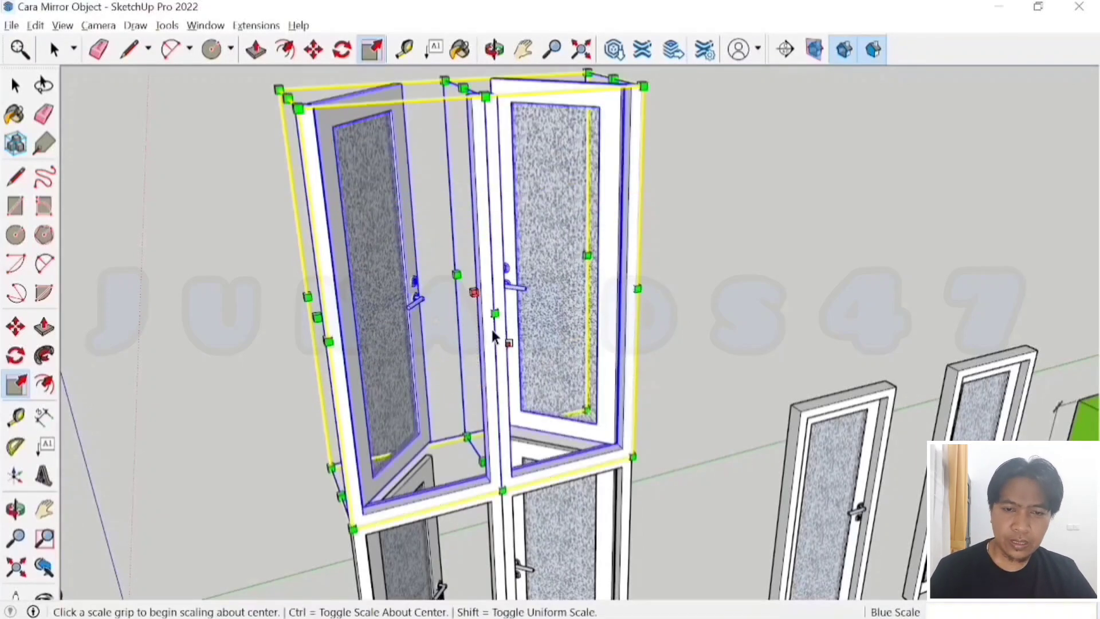
- Clear the selection and examine the mirrored doors and green blocks together from an overall view
{"action": "scroll", "coordinate": [493, 332], "scroll_direction": "down", "scroll_amount": 10}
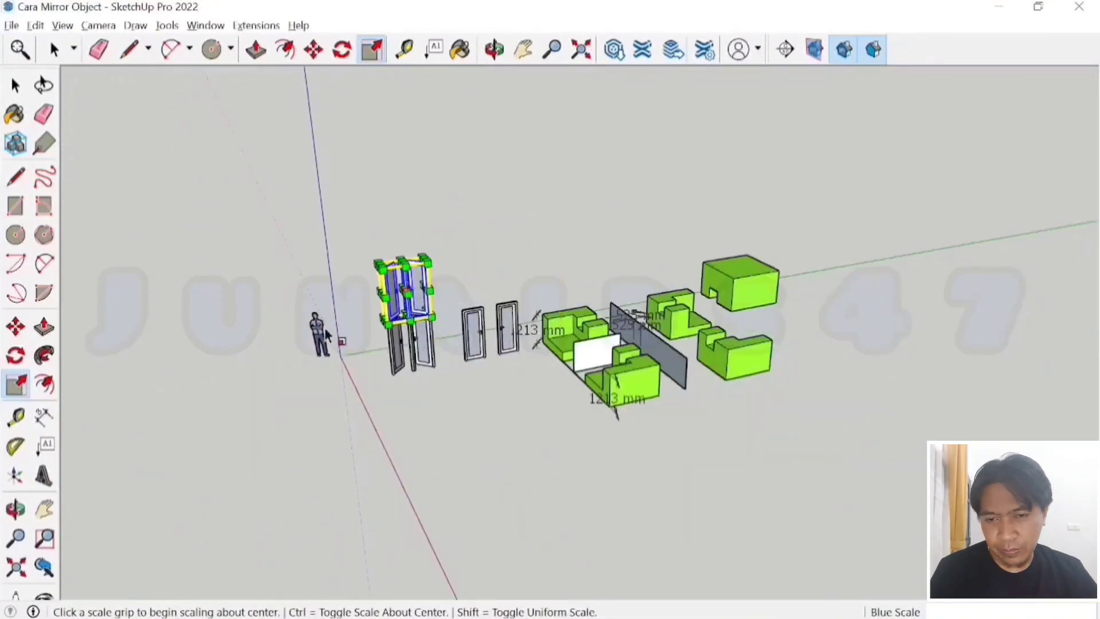
{"action": "middle_click_drag", "start_coordinate": [328, 335], "coordinate": [525, 383]}
{"action": "scroll", "coordinate": [625, 317], "scroll_direction": "up", "scroll_amount": 5}
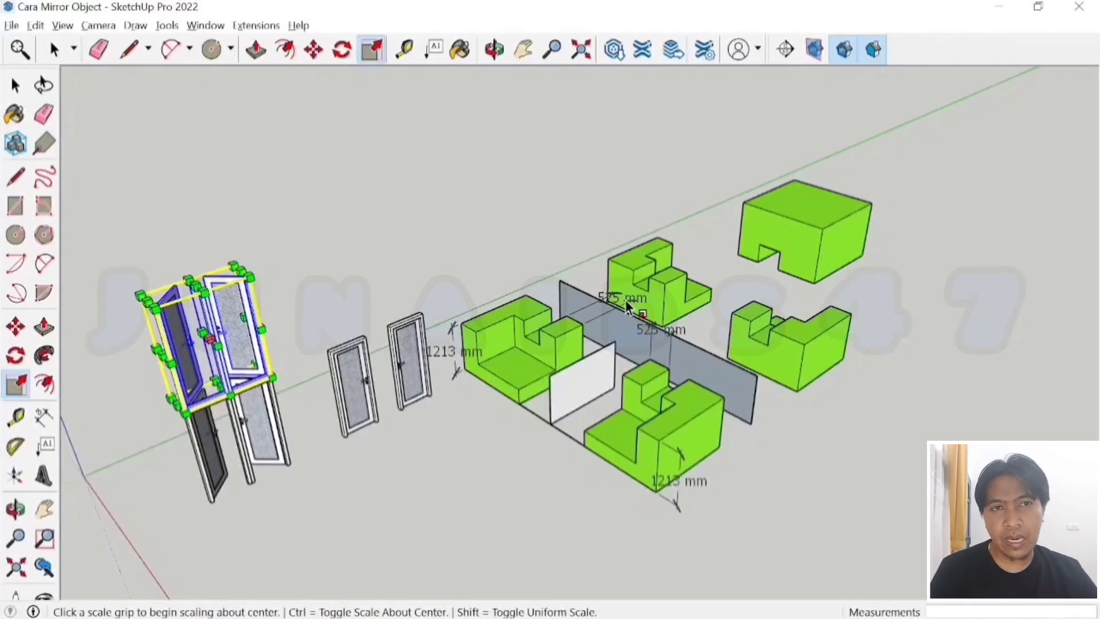
{"action": "key", "text": "Escape"}
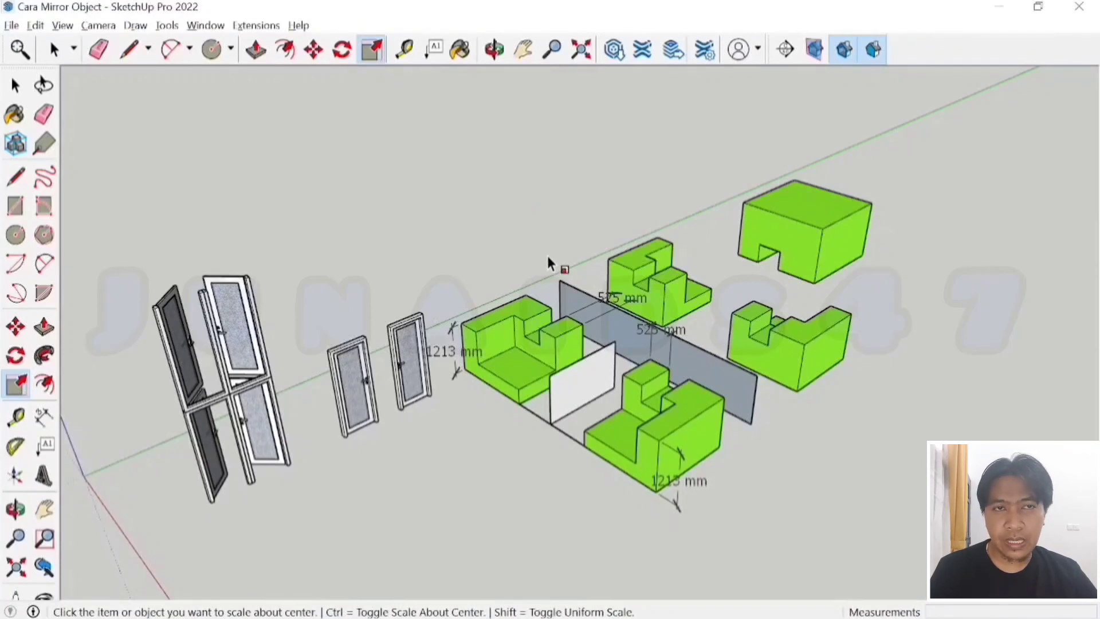
{"action": "scroll", "coordinate": [548, 255], "scroll_direction": "up", "scroll_amount": 1}
{"action": "scroll", "coordinate": [643, 333], "scroll_direction": "down", "scroll_amount": 1}
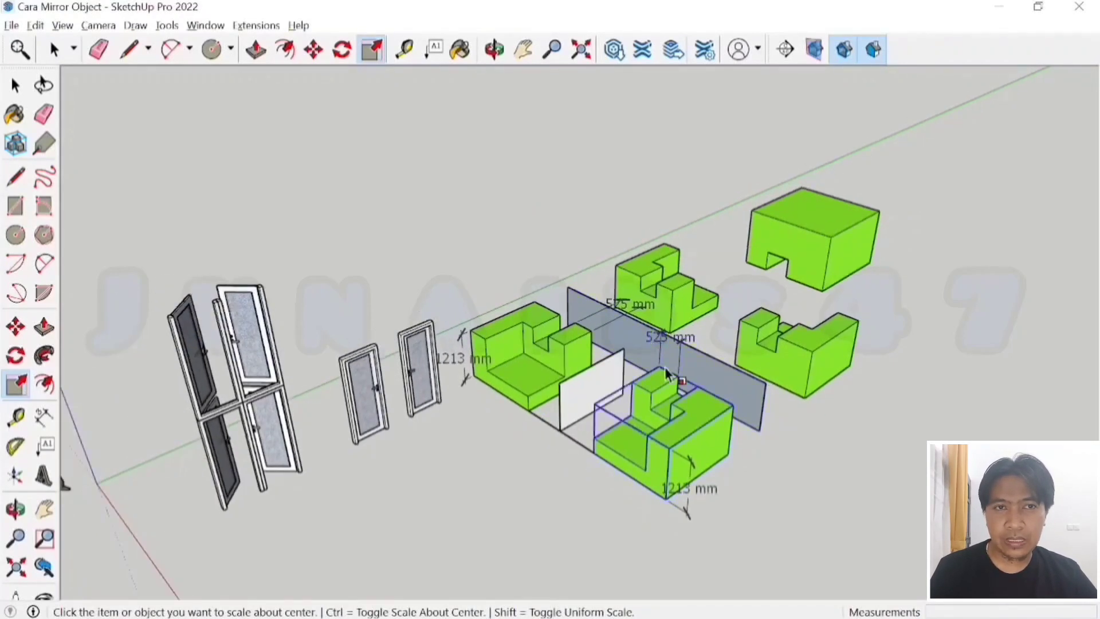
{"action": "scroll", "coordinate": [667, 373], "scroll_direction": "down", "scroll_amount": 1}
{"action": "scroll", "coordinate": [593, 447], "scroll_direction": "up", "scroll_amount": 1}
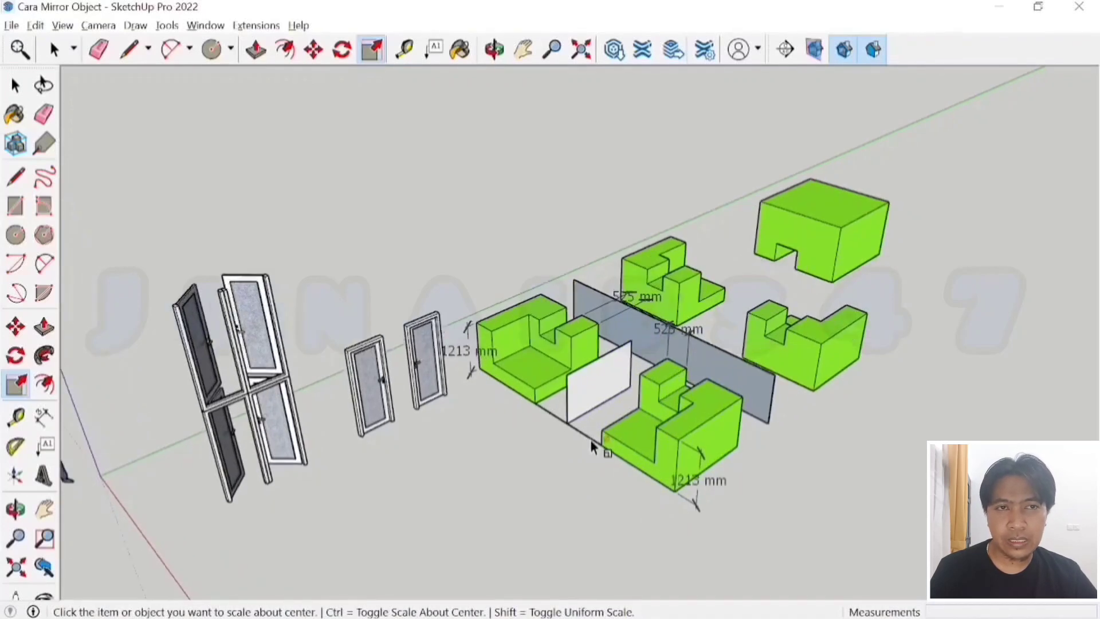
{"action": "scroll", "coordinate": [594, 445], "scroll_direction": "up", "scroll_amount": 1}
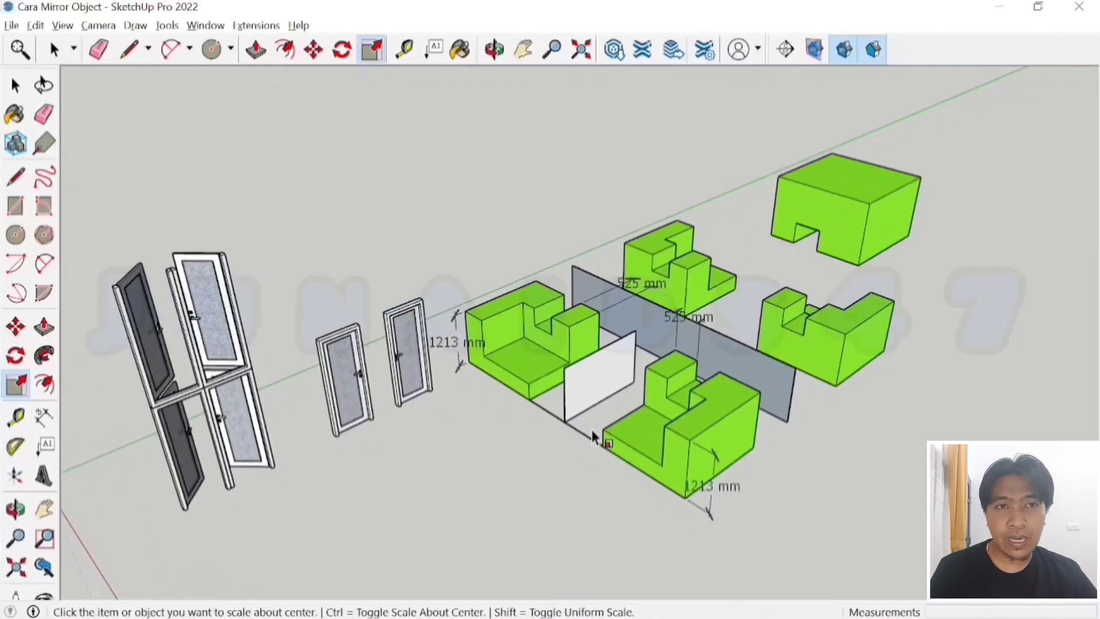